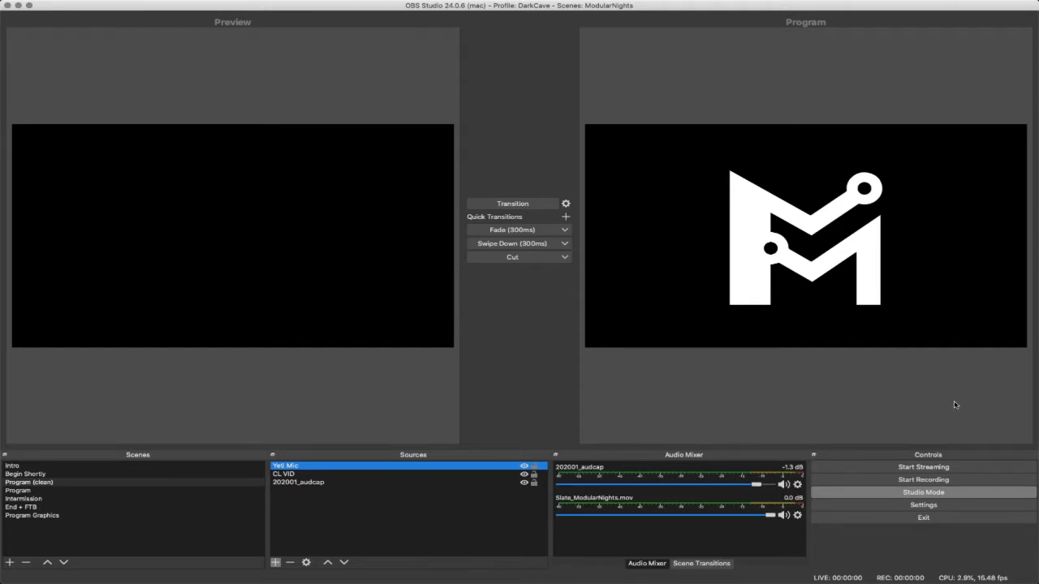
- Switch Studio Mode off to show the single-canvas view, and switch it back on
left_click(949, 492)
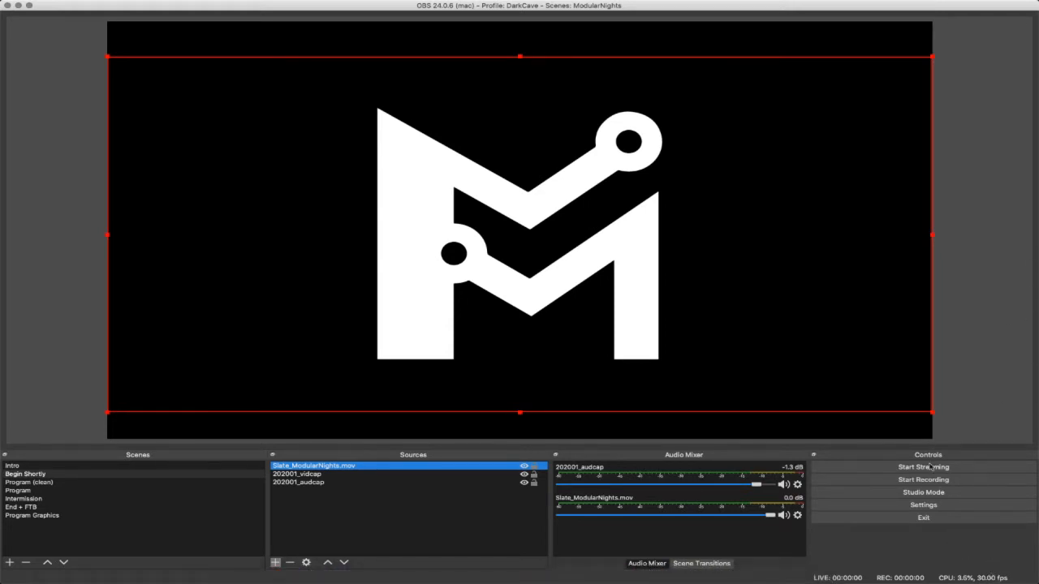
left_click(967, 496)
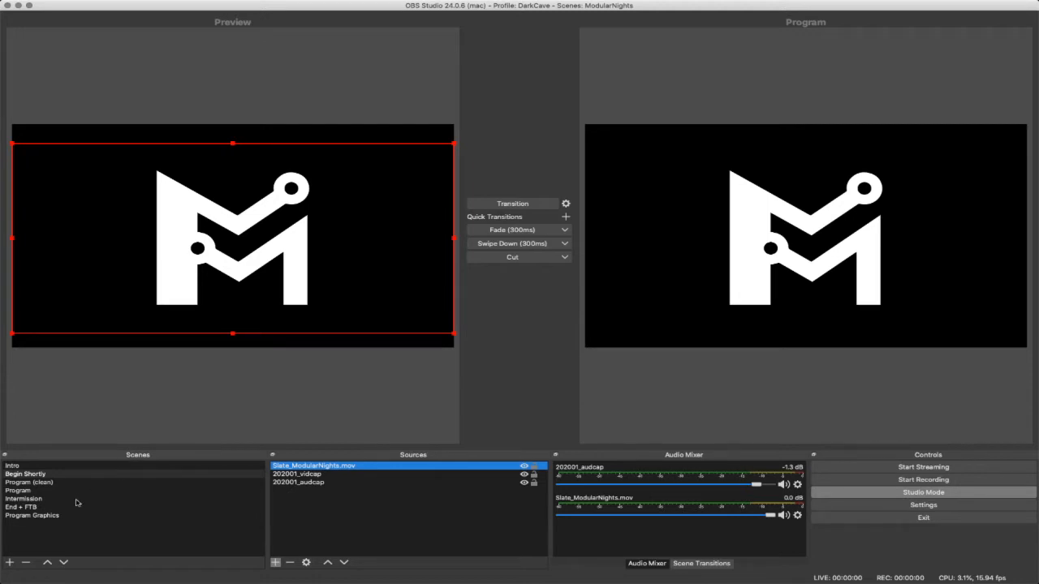
- Preview the Program (clean), Begin Shortly and Program scenes, ending on Begin Shortly with its Slate_ModularNights.mov source selected
left_click(212, 484)
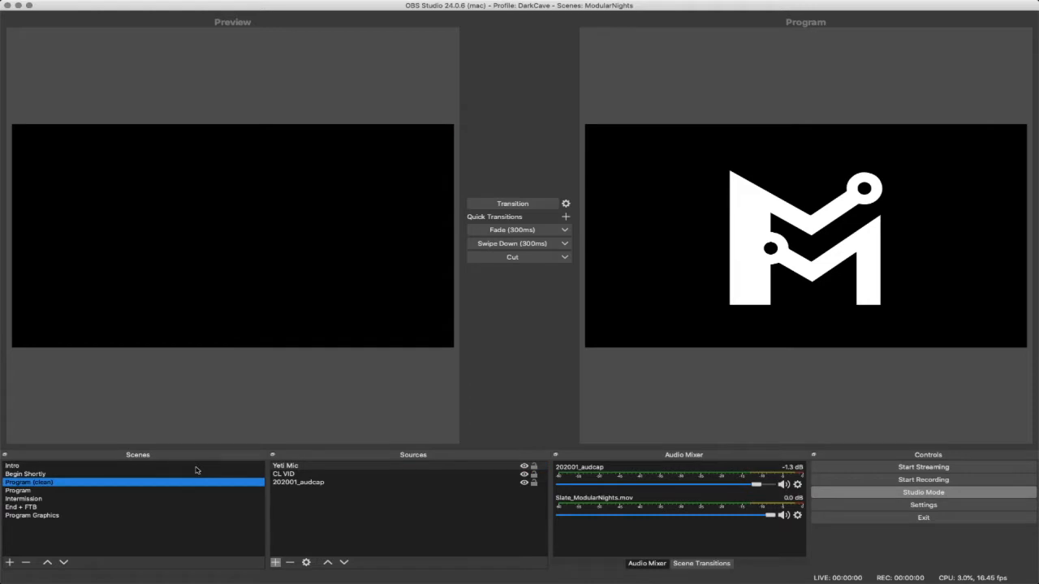
left_click(198, 474)
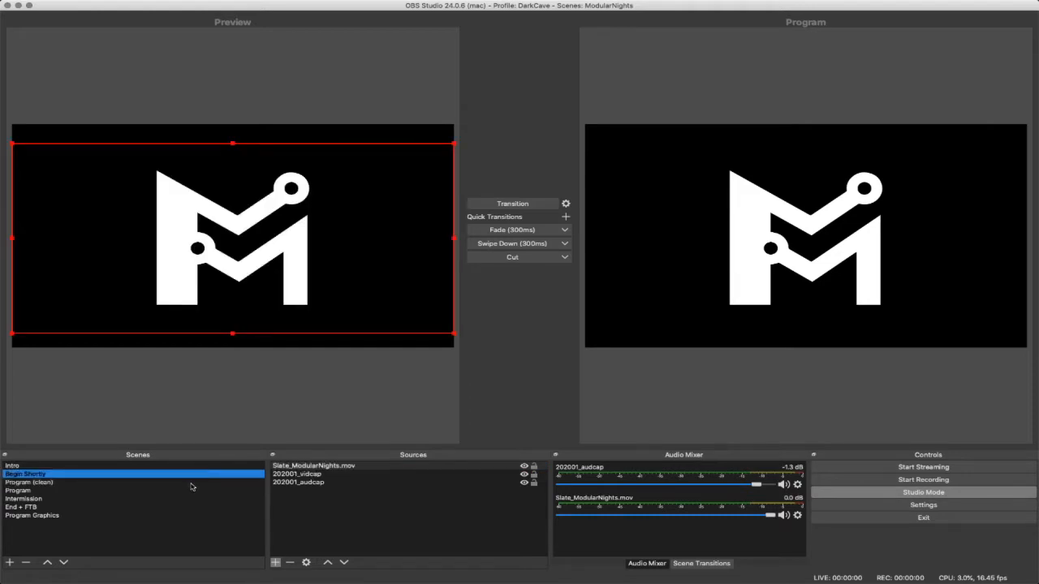
left_click(193, 484)
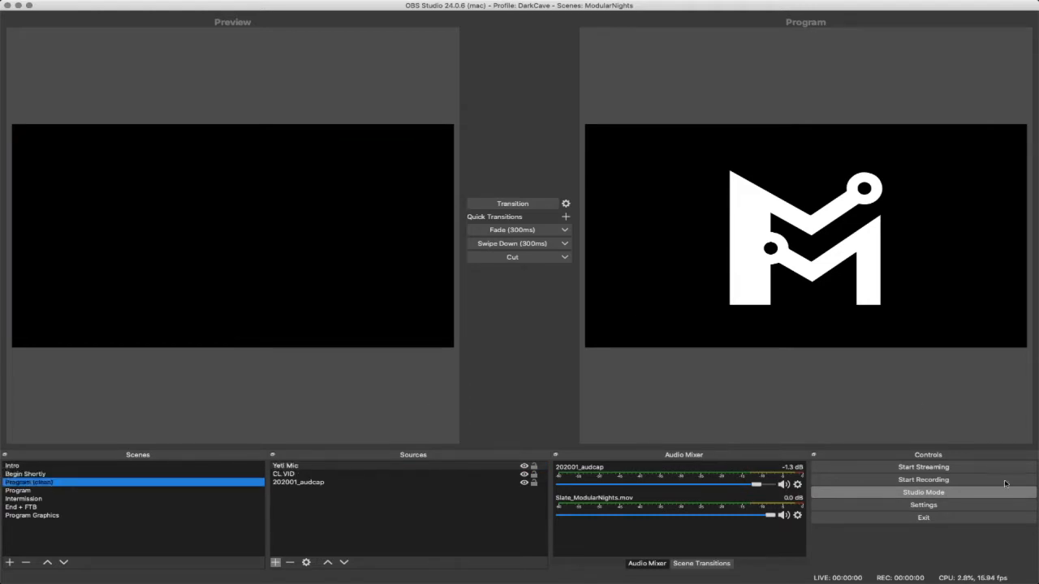
left_click(99, 492)
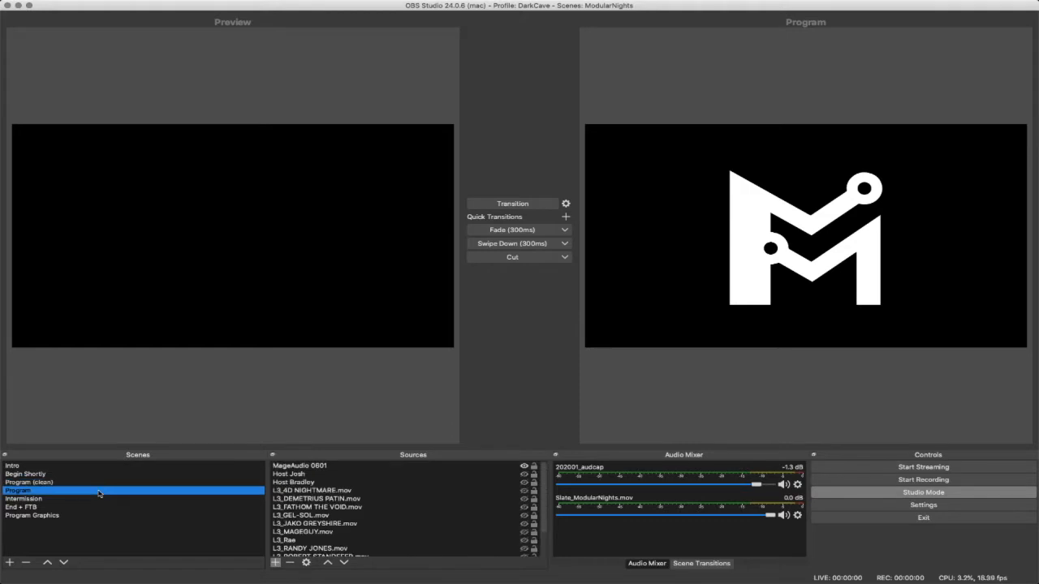
left_click(139, 483)
left_click(135, 475)
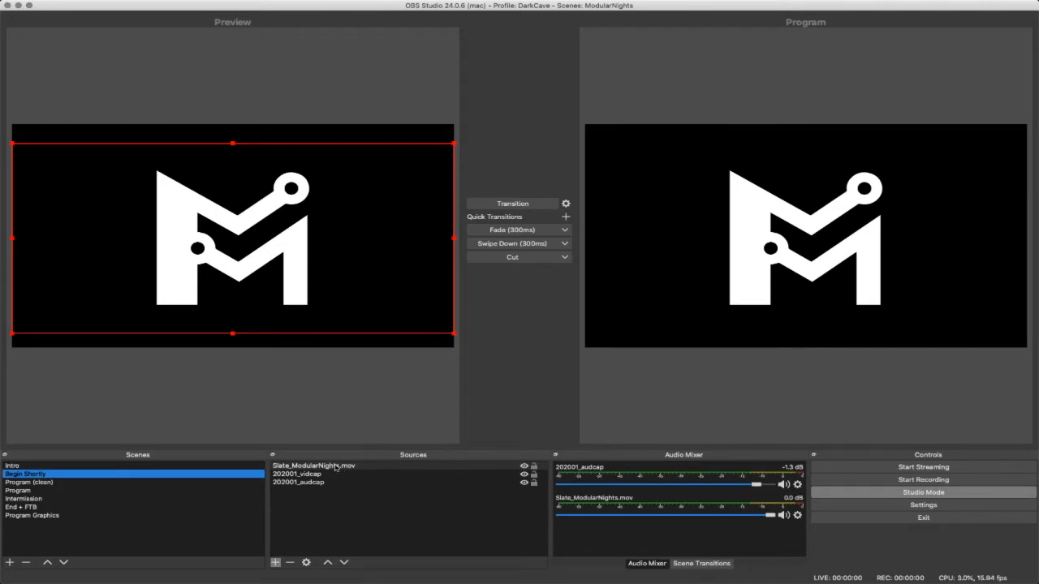
left_click(455, 467)
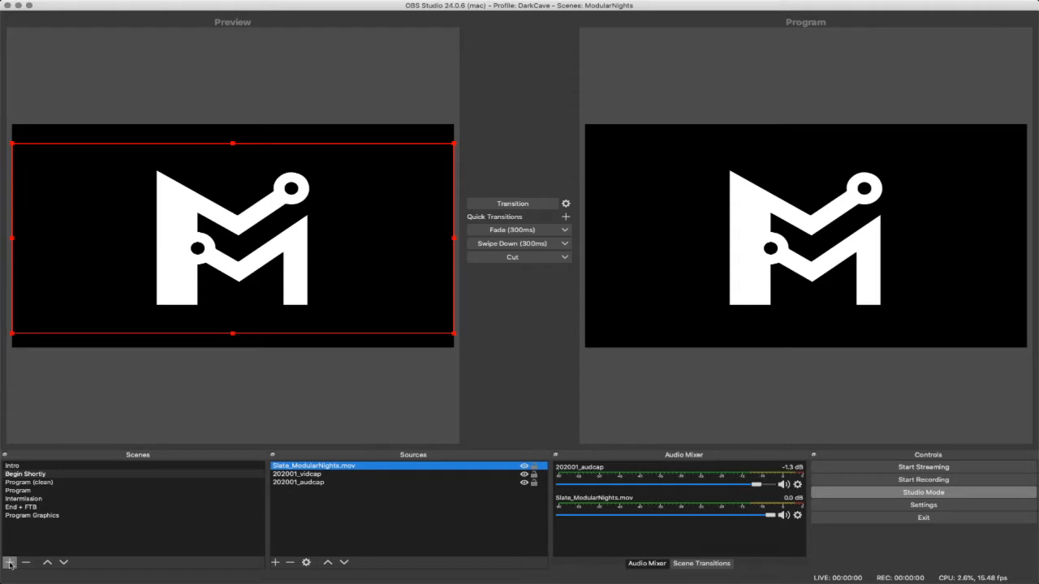
- Add a new scene named Close Up Cam
left_click(9, 562)
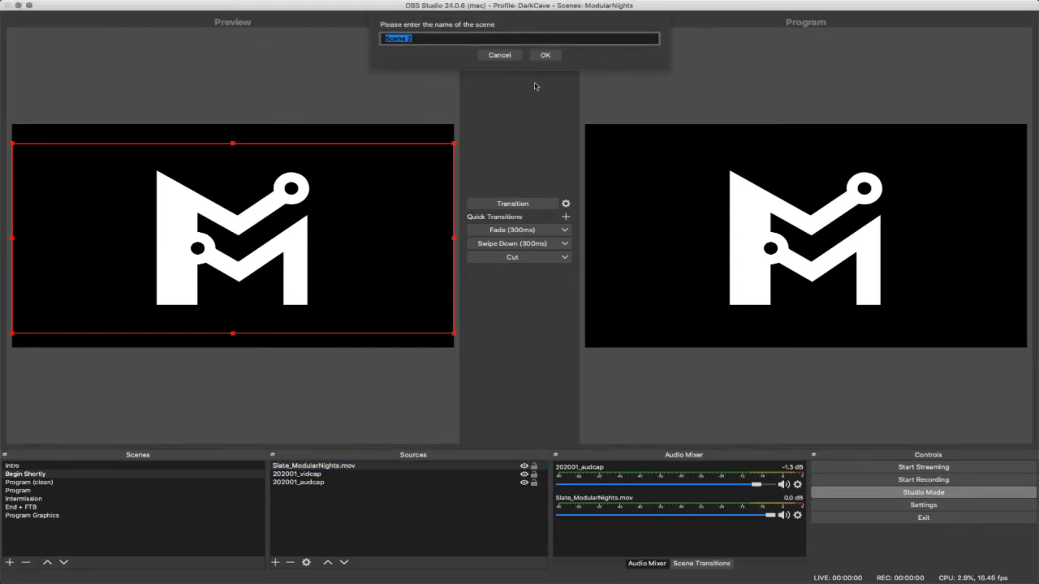
type("Clos")
type("e U")
type("p a")
type("am")
key("Return")
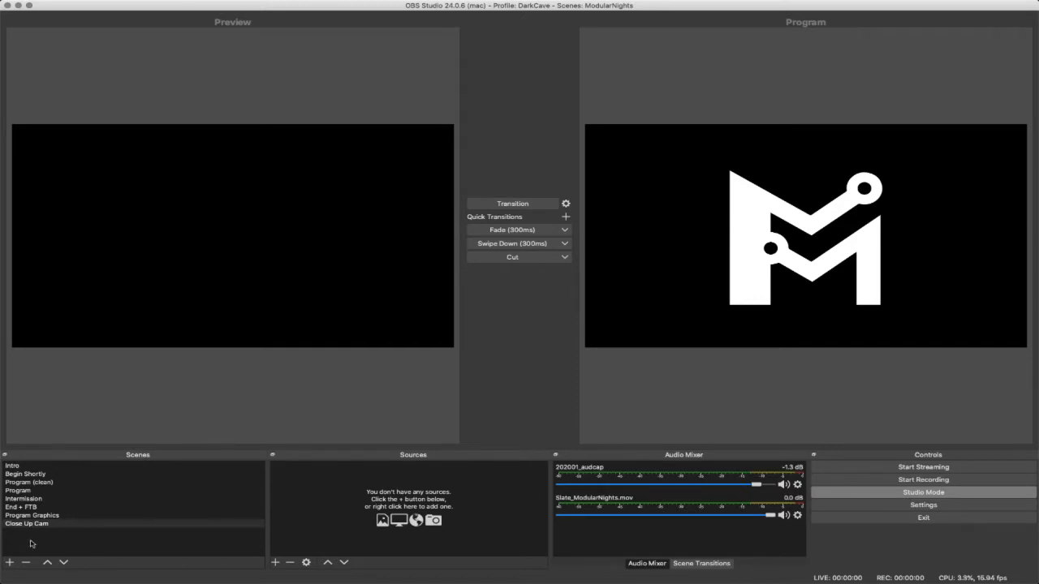
- Move the Close Up Cam scene up to just below Begin Shortly and back down to the end of the scene list
left_click(47, 562)
left_click(48, 563)
left_click(48, 563)
left_click(47, 562)
left_click(47, 562)
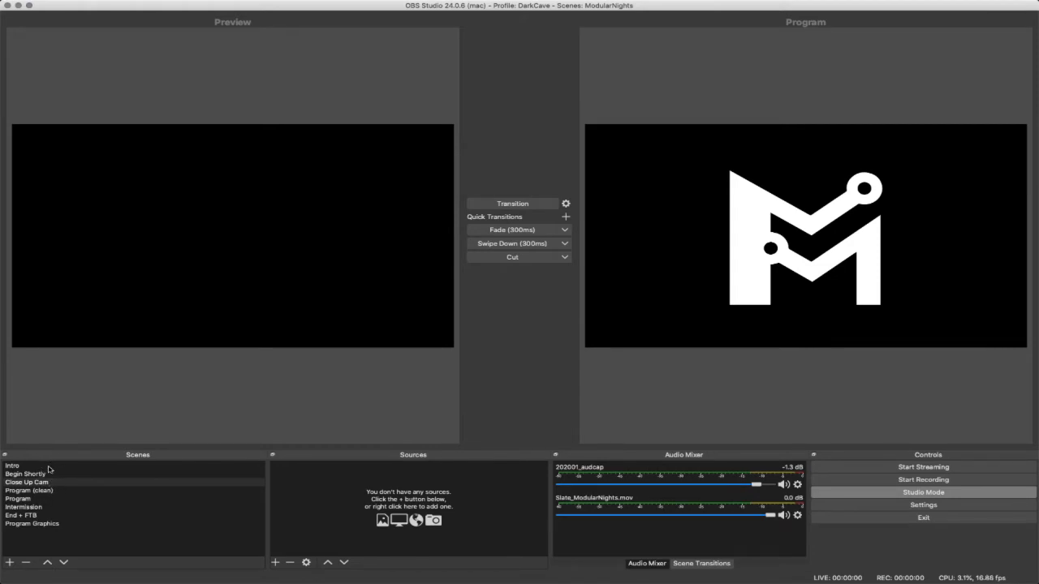
left_click(63, 563)
left_click(63, 562)
- Reorder the Close Up Cam scene so it sits between Intermission and End + FTB
left_click(64, 562)
left_click(63, 563)
left_click(64, 562)
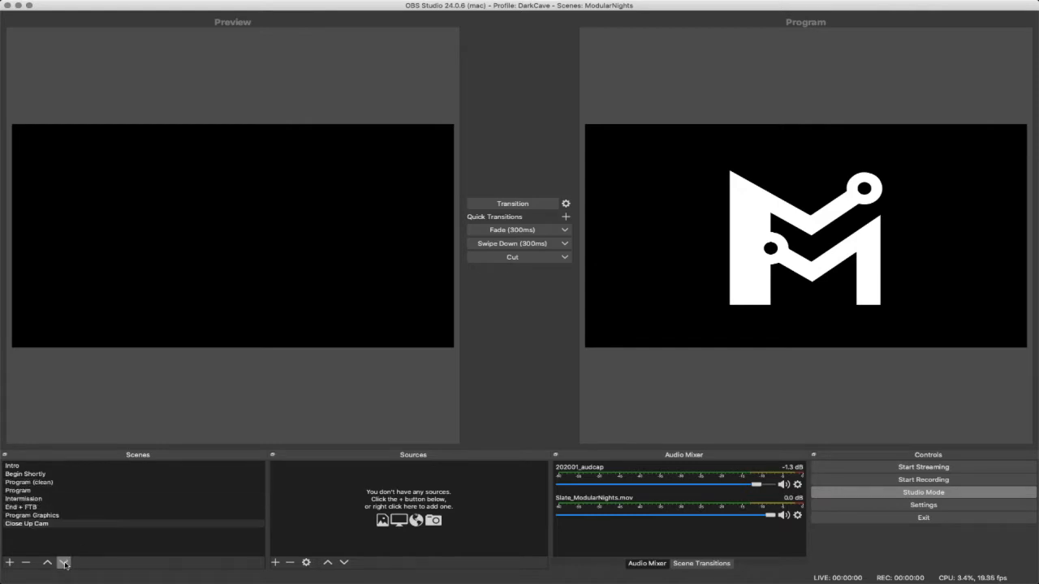
left_click(47, 562)
left_click(47, 562)
left_click(47, 562)
left_click(47, 562)
left_click(47, 562)
left_click(47, 562)
left_click(47, 563)
left_click(63, 562)
left_click(63, 562)
left_click(63, 562)
left_click(63, 562)
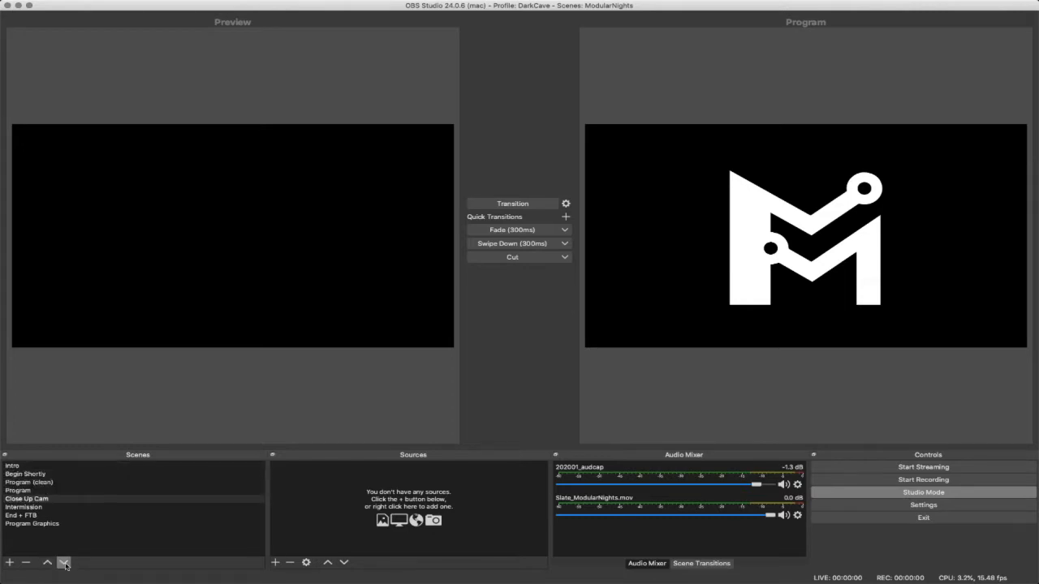
left_click(64, 563)
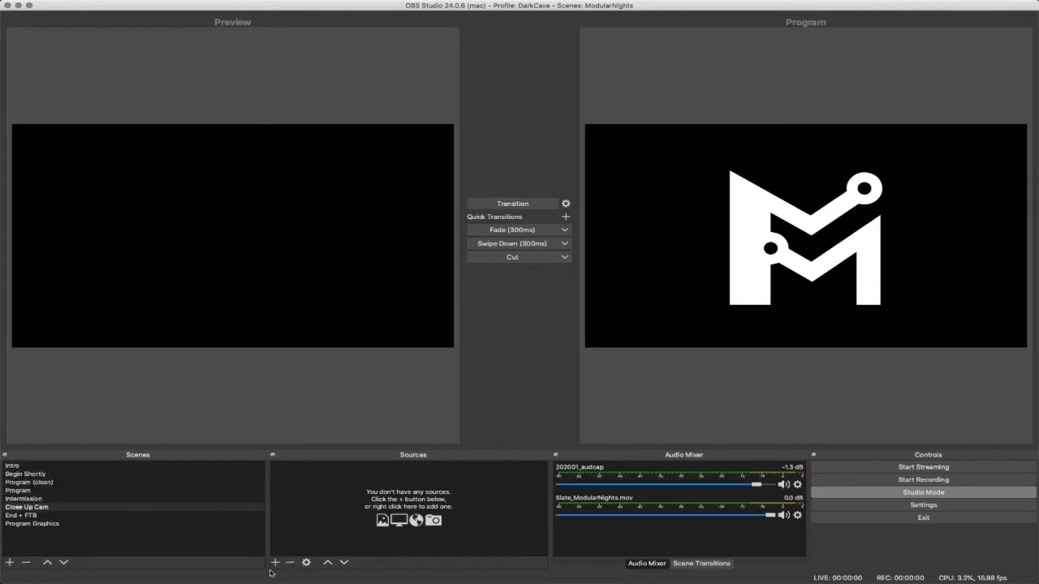
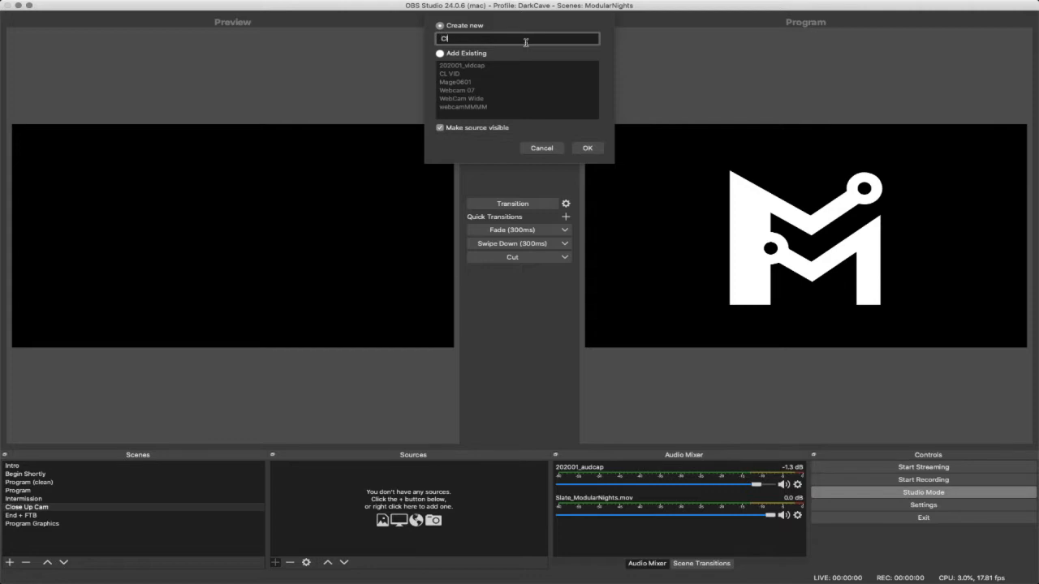
- Create a new video capture source named Close up Webcam in the Close Up Cam scene, using the HD Pro Webcam C920 device
type("Webcam")
left_click(587, 148)
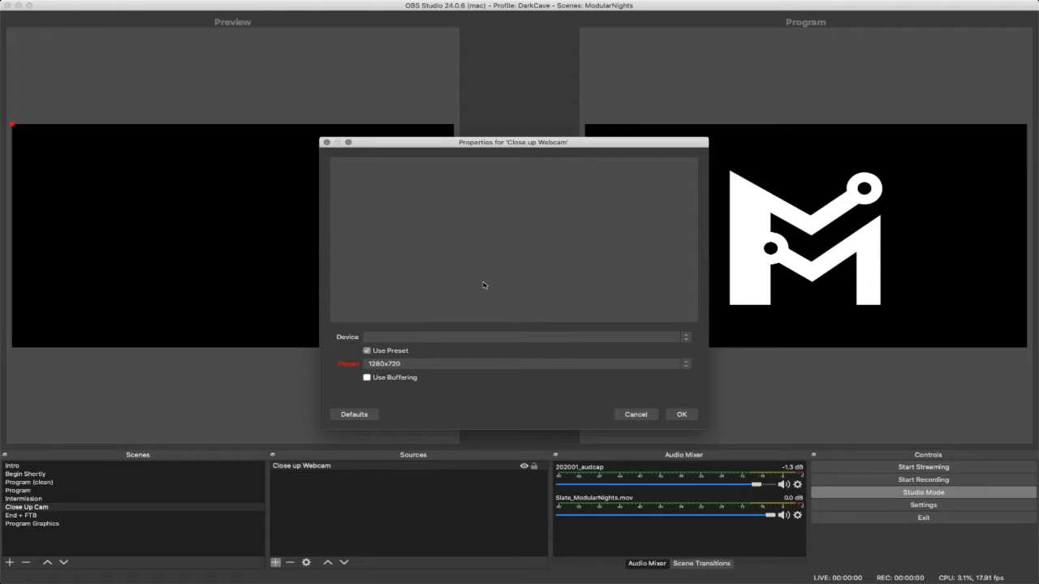
left_click(439, 337)
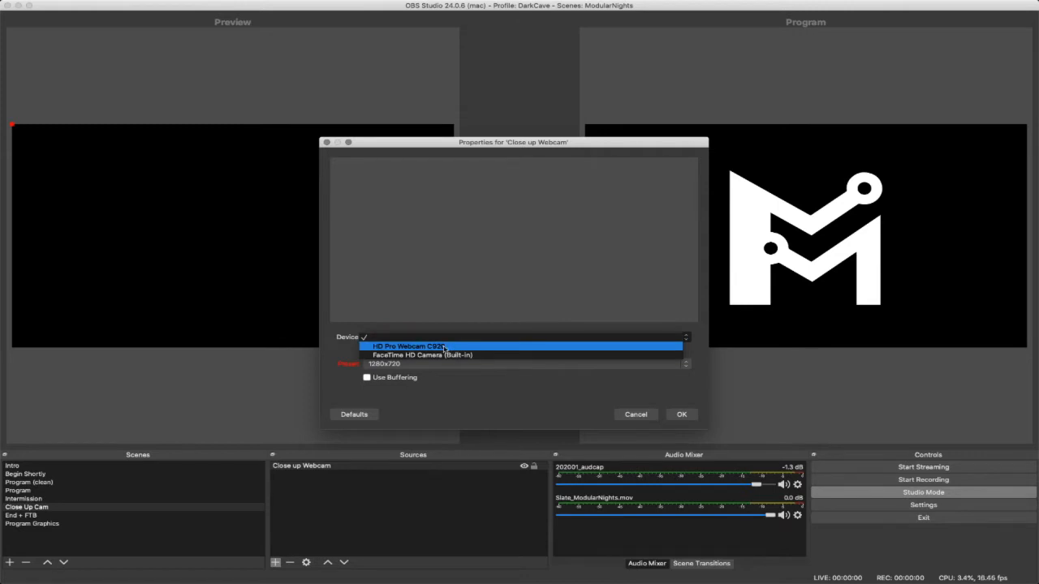
left_click(460, 346)
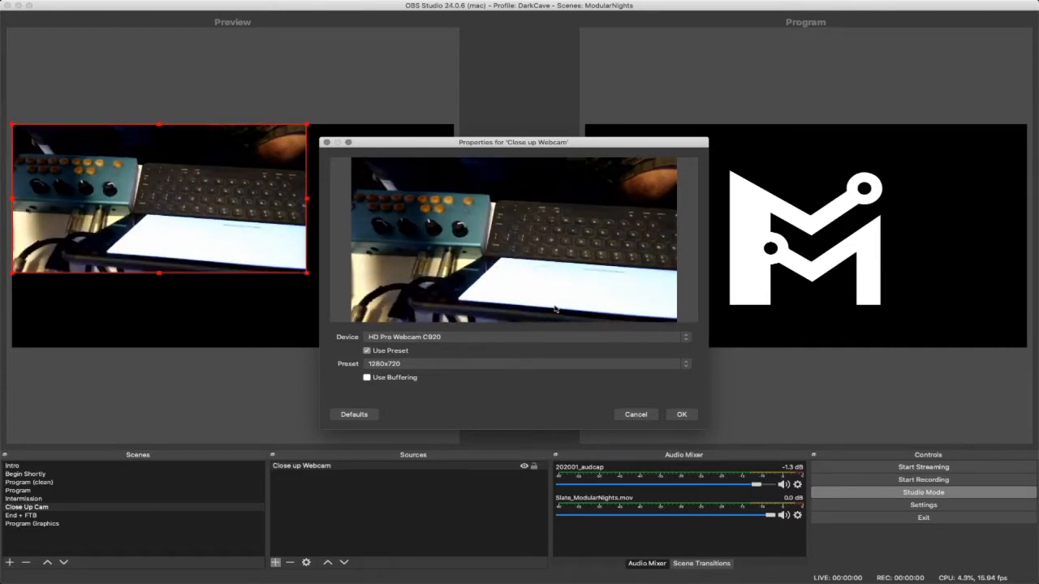
- Set the Close up Webcam source's preset to High, apply its properties and deselect the source
left_click_drag(638, 142, 825, 60)
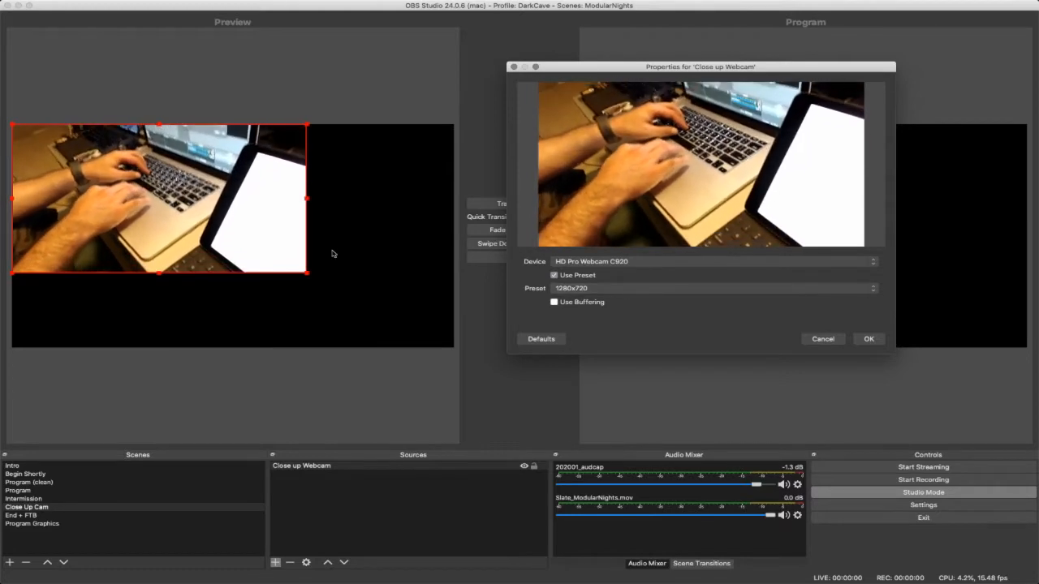
left_click(639, 290)
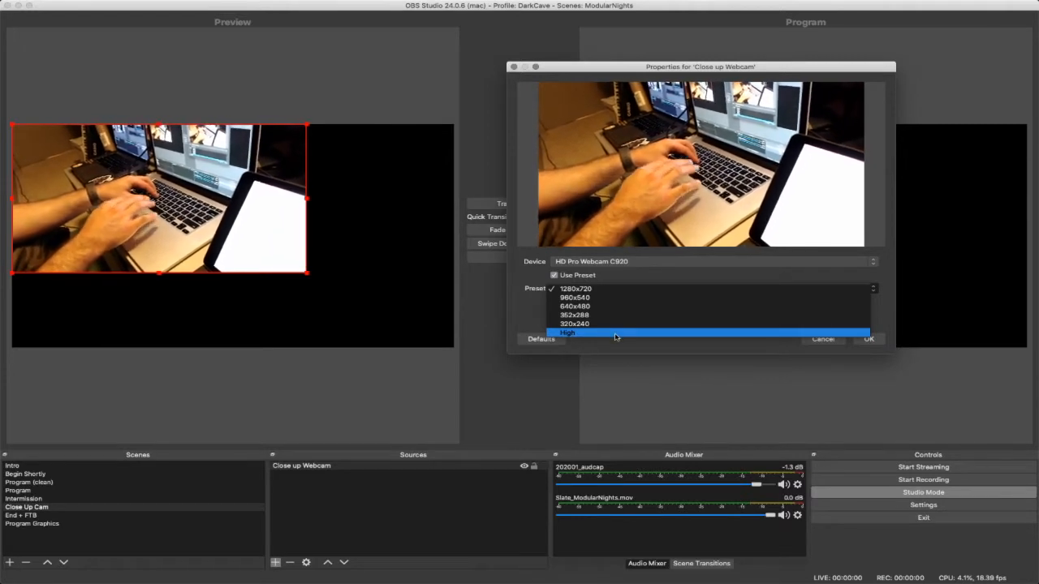
left_click(624, 334)
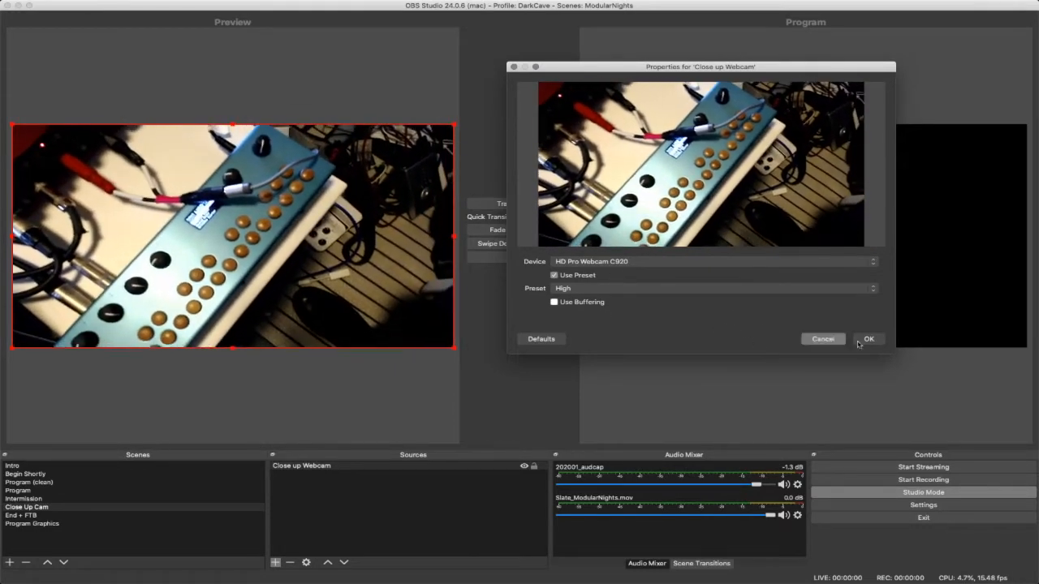
left_click(868, 339)
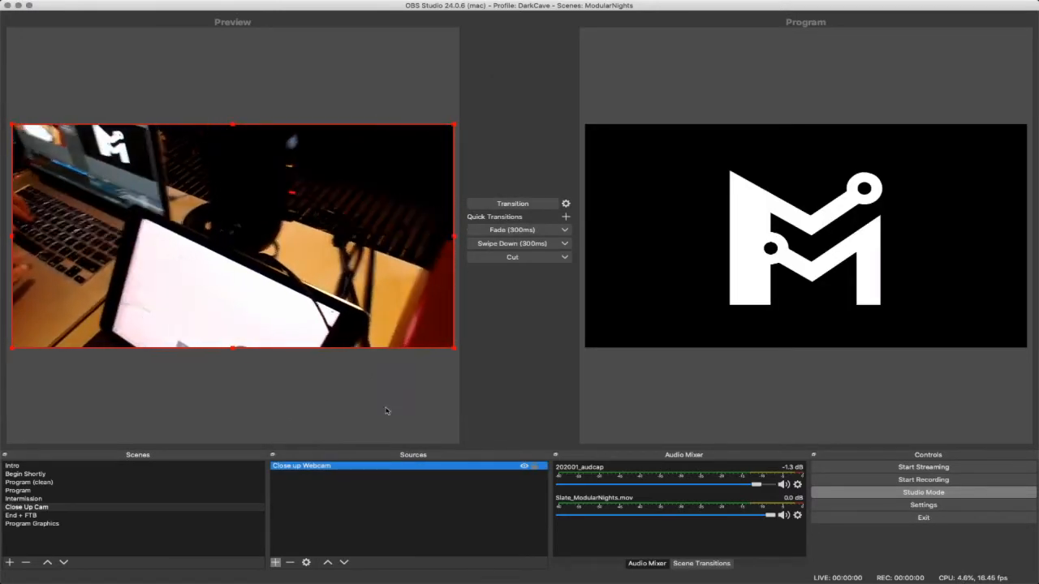
left_click(367, 507)
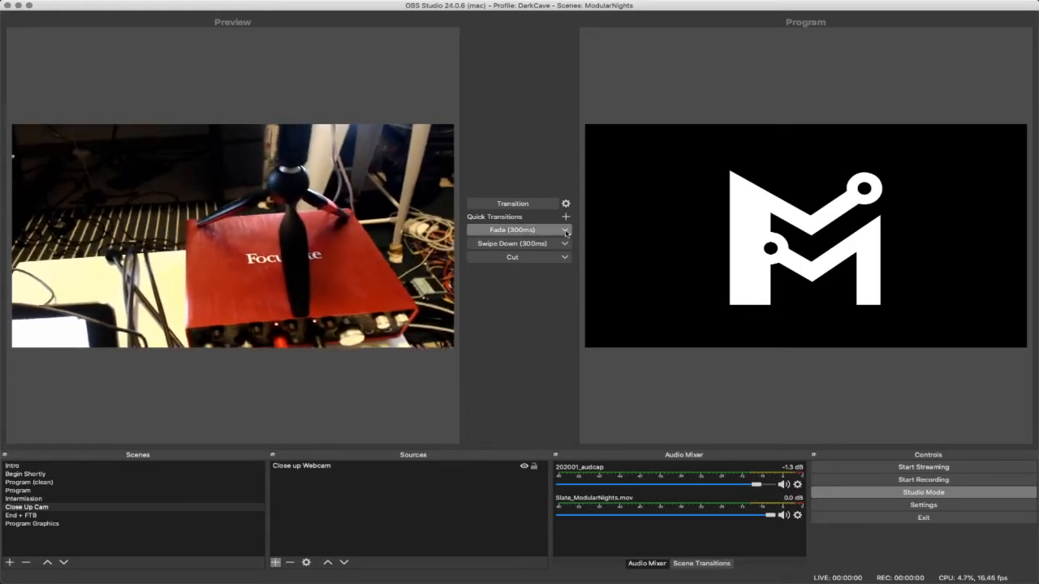
- Look at the options of the Fade quick transition, and transition the Close Up Cam scene from preview to program
right_click(533, 232)
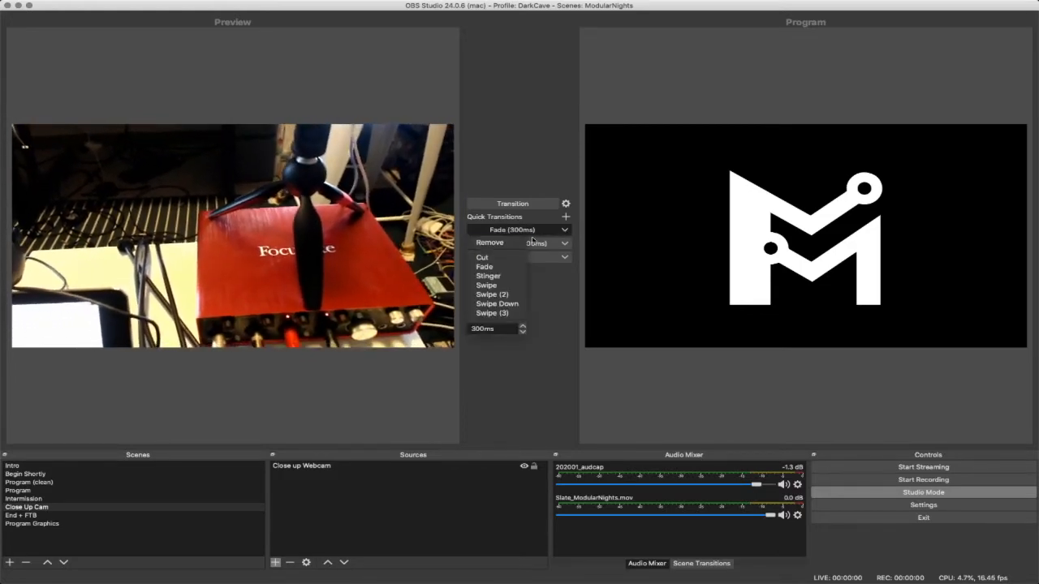
left_click(547, 302)
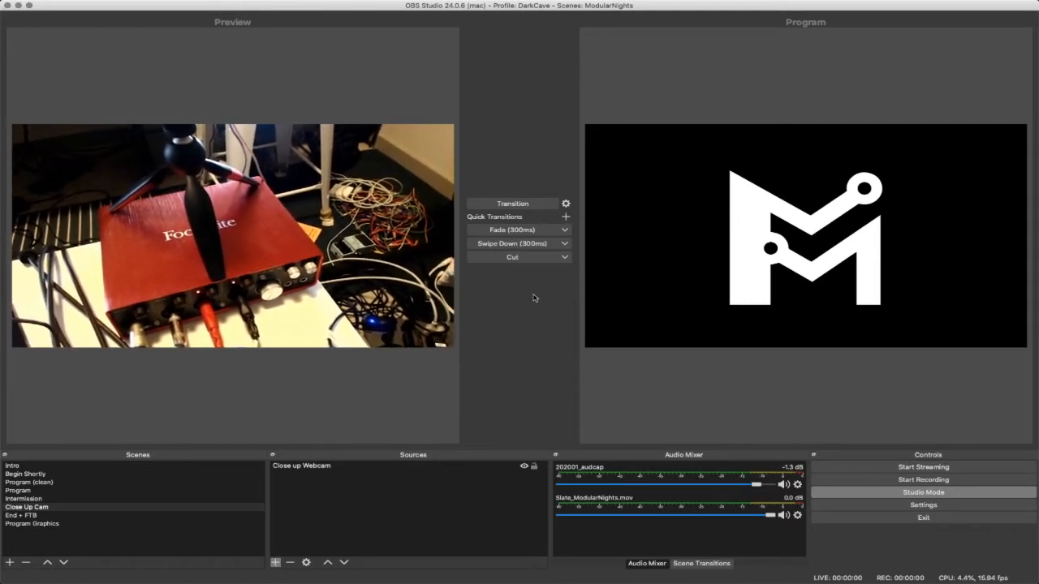
left_click(514, 205)
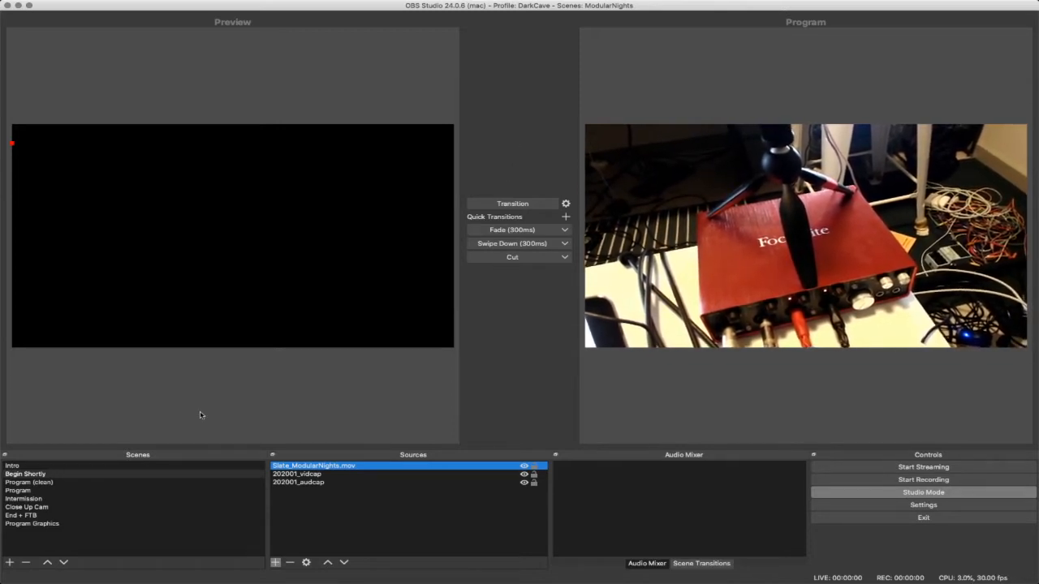
- Preview the Close Up Cam, Program, Intermission and Program (clean) scenes, and return to Intermission and transition it to program
left_click(63, 507)
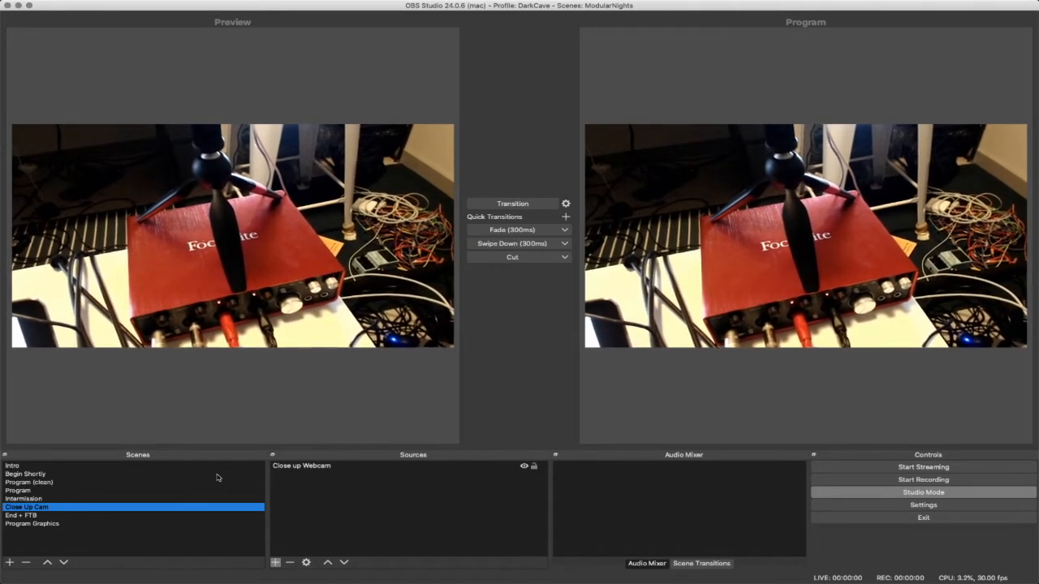
left_click(65, 491)
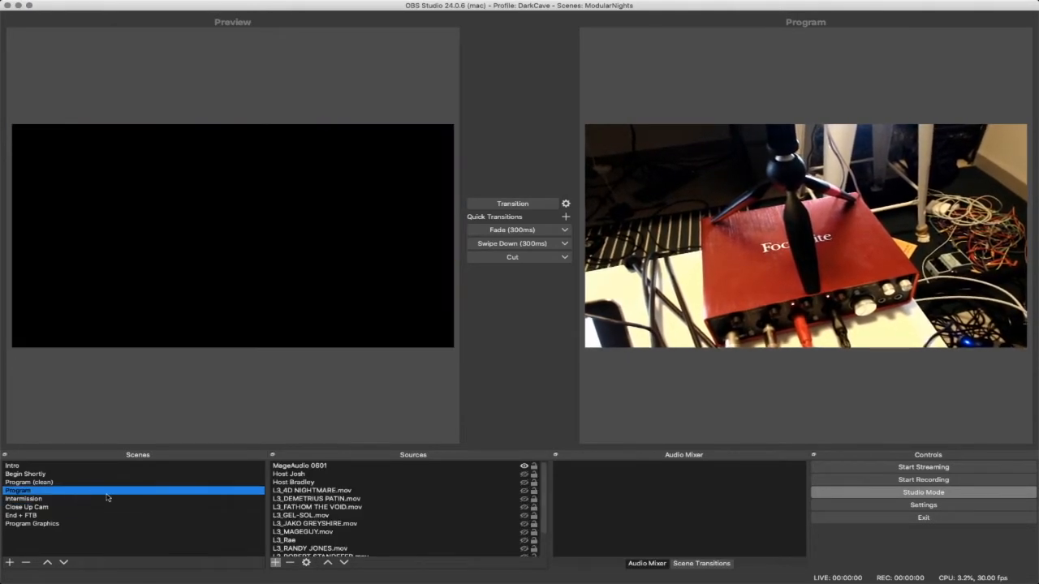
left_click(62, 499)
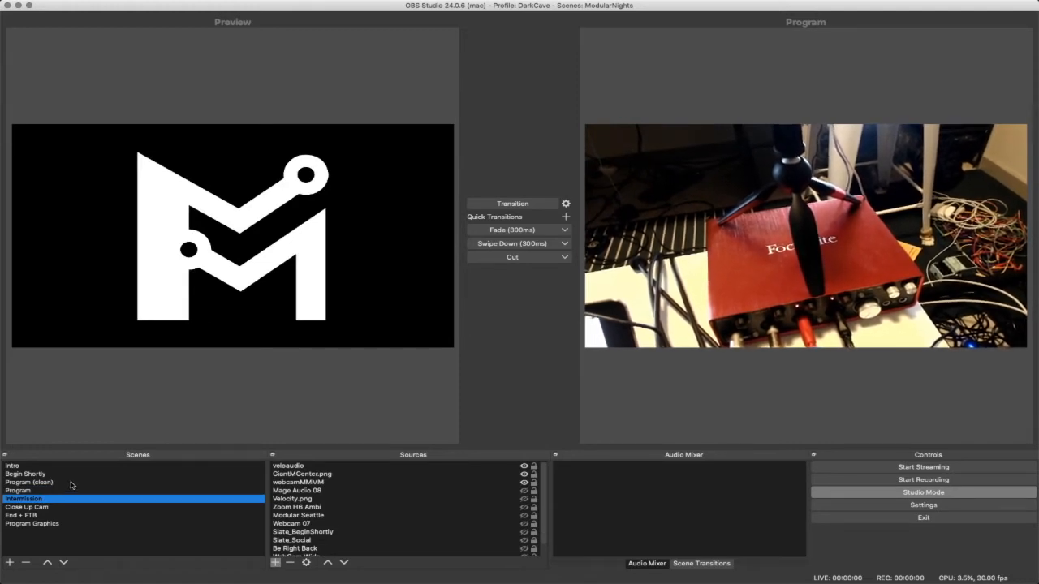
left_click(71, 484)
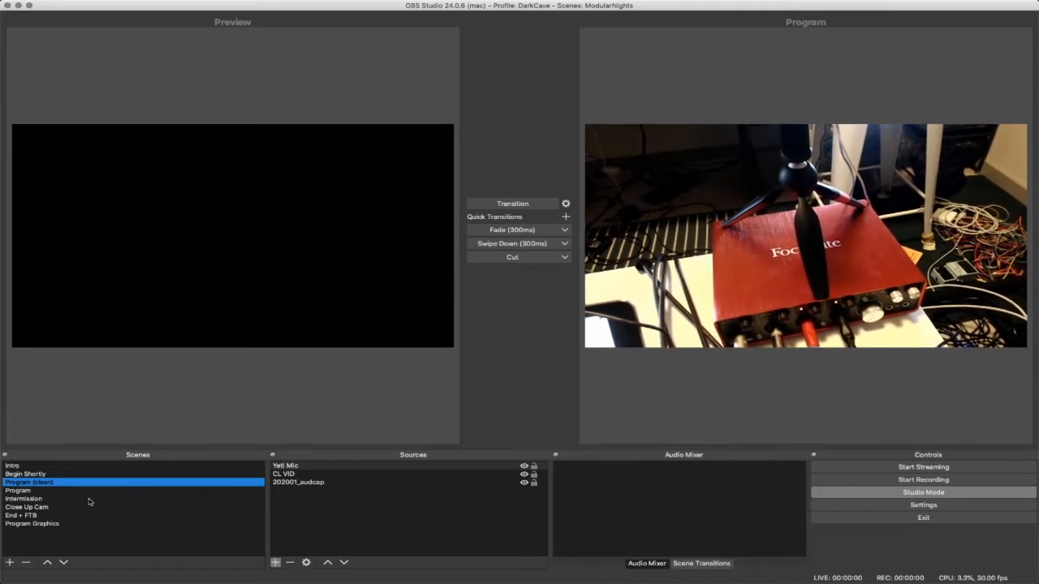
left_click(55, 499)
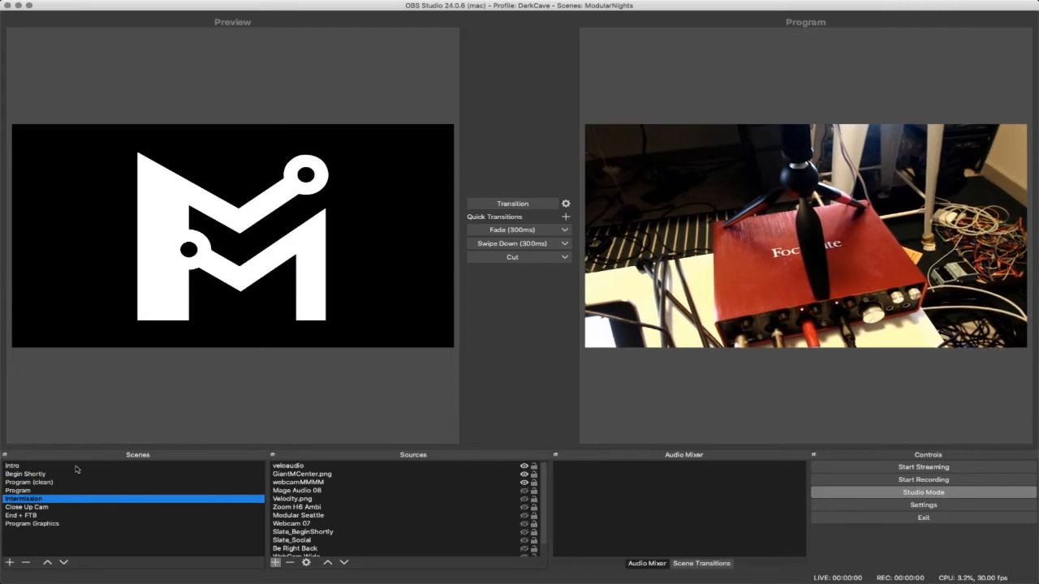
left_click(524, 204)
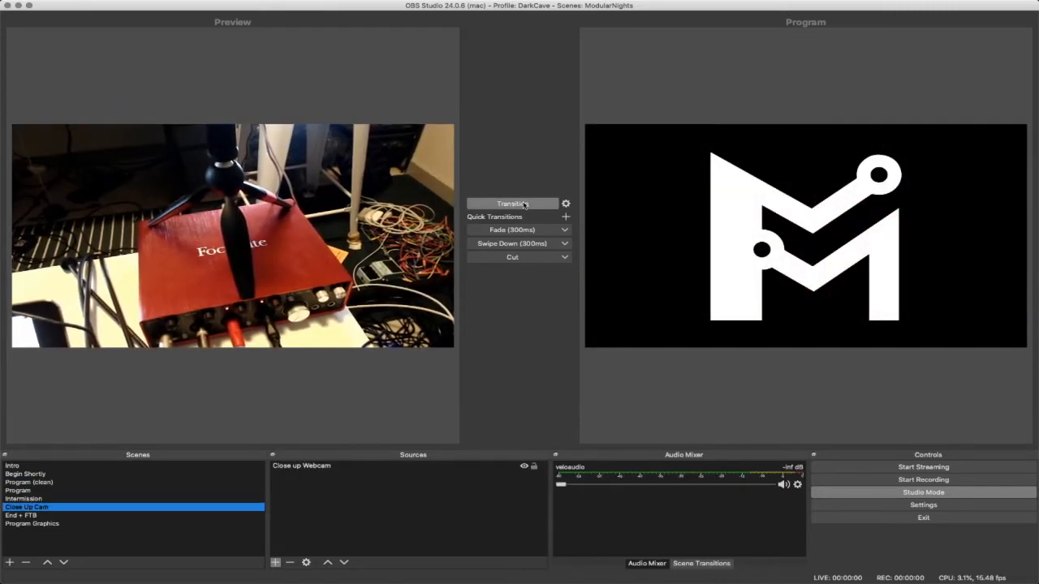
- Turn off Studio Mode, switch the live output directly to the Close Up Cam scene, and turn Studio Mode back on
left_click(968, 492)
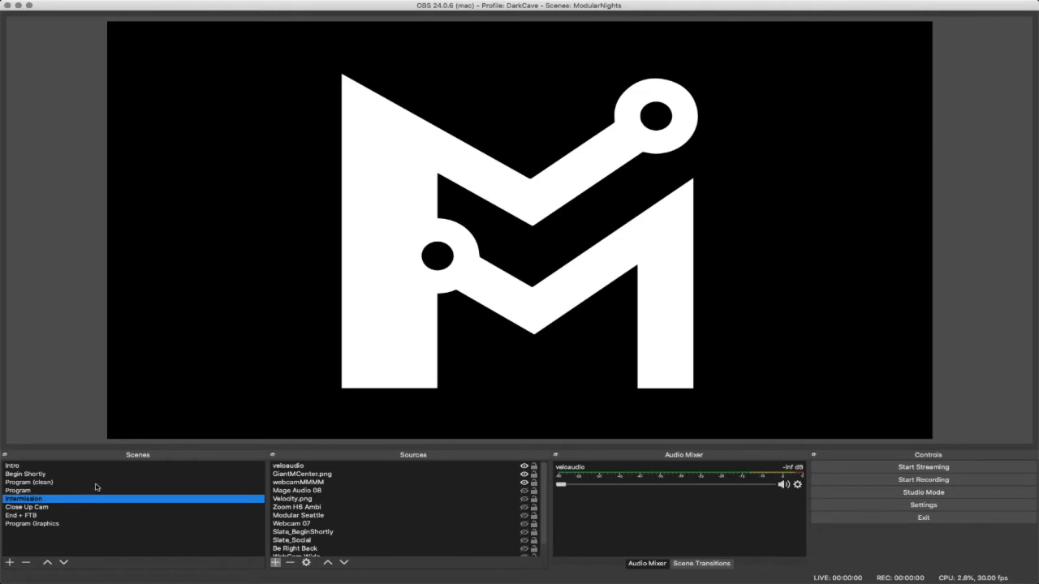
left_click(58, 508)
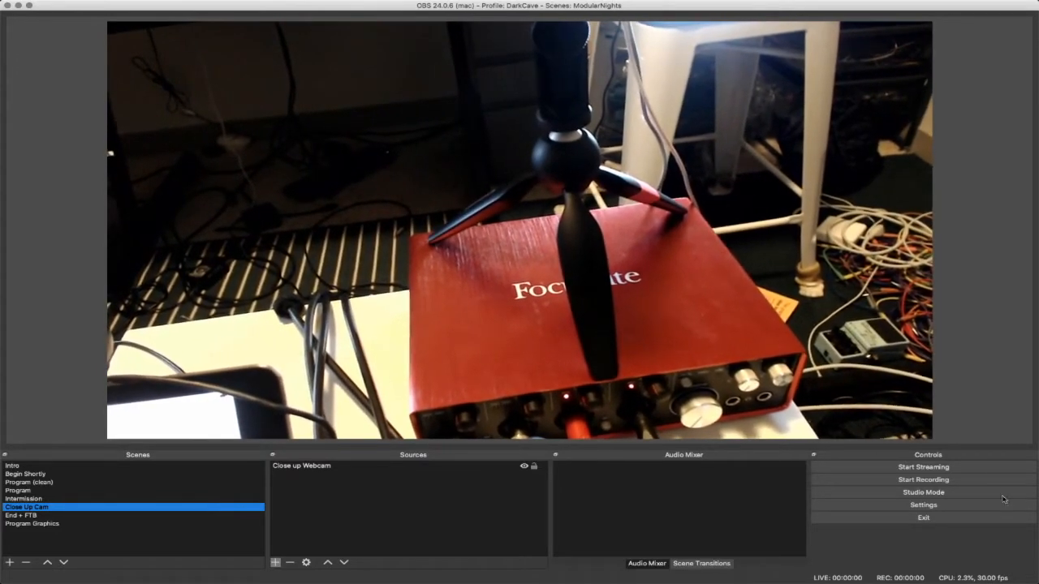
left_click(964, 491)
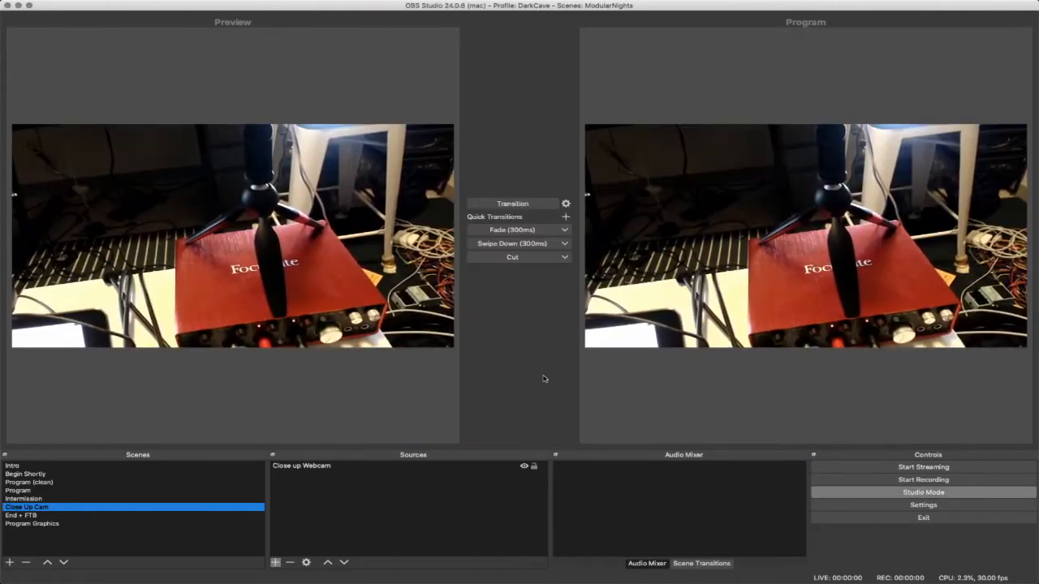
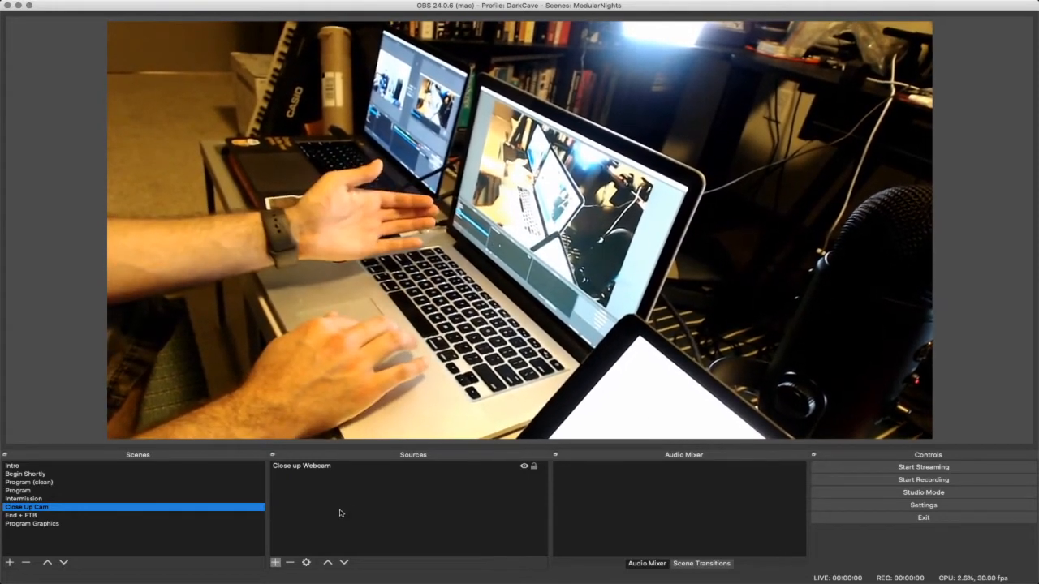
left_click(275, 562)
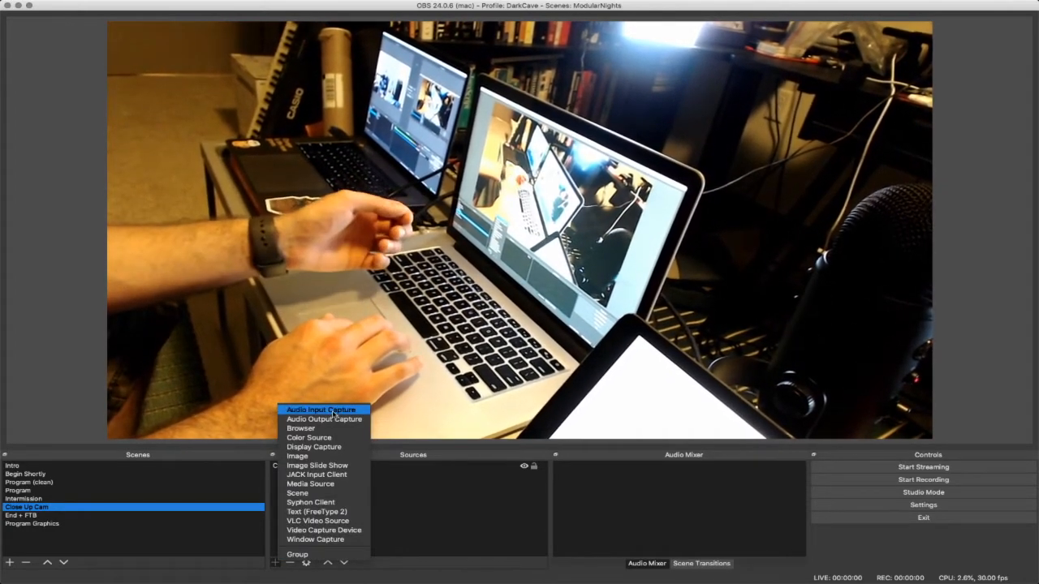
left_click(334, 411)
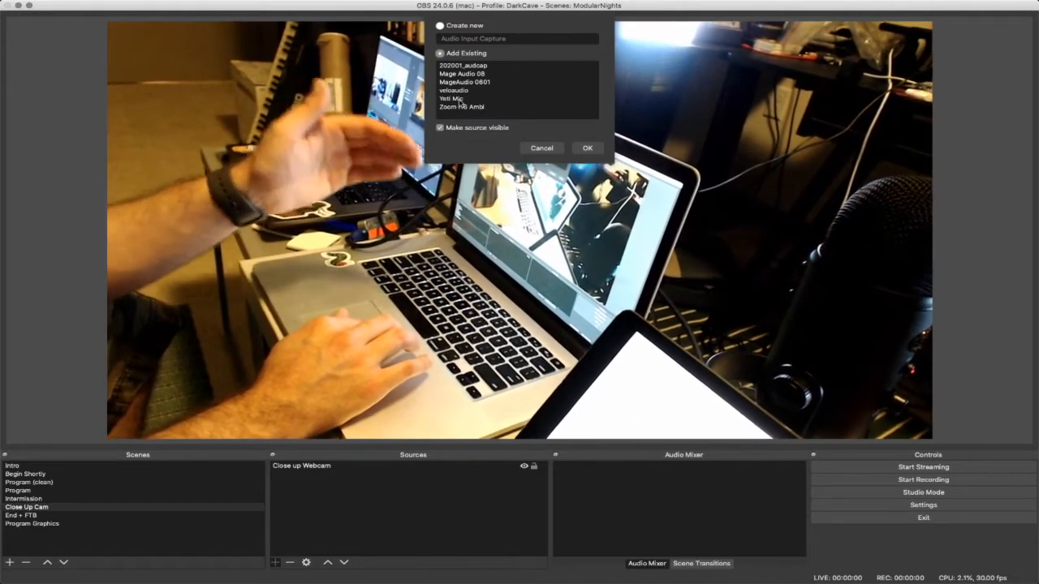
left_click(541, 148)
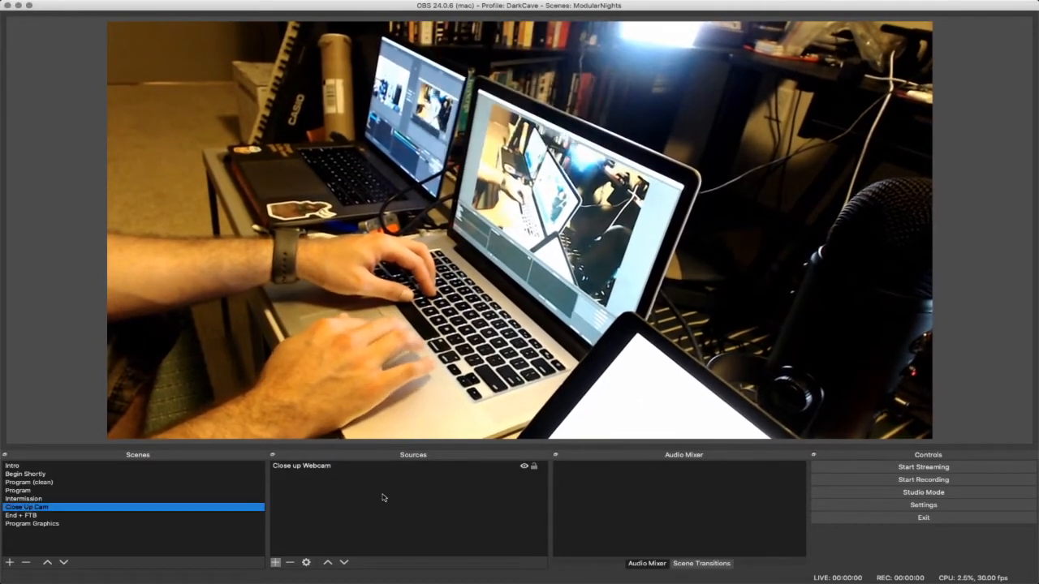
left_click(276, 562)
left_click(450, 518)
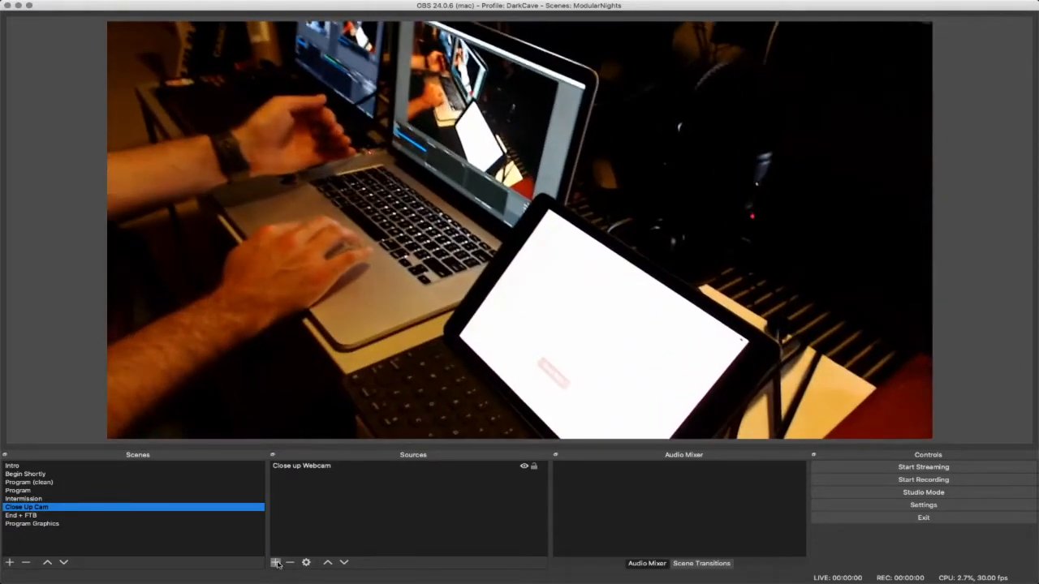
- Add a new Audio Input Capture source named Focusrite to the Close Up Cam scene
left_click(275, 563)
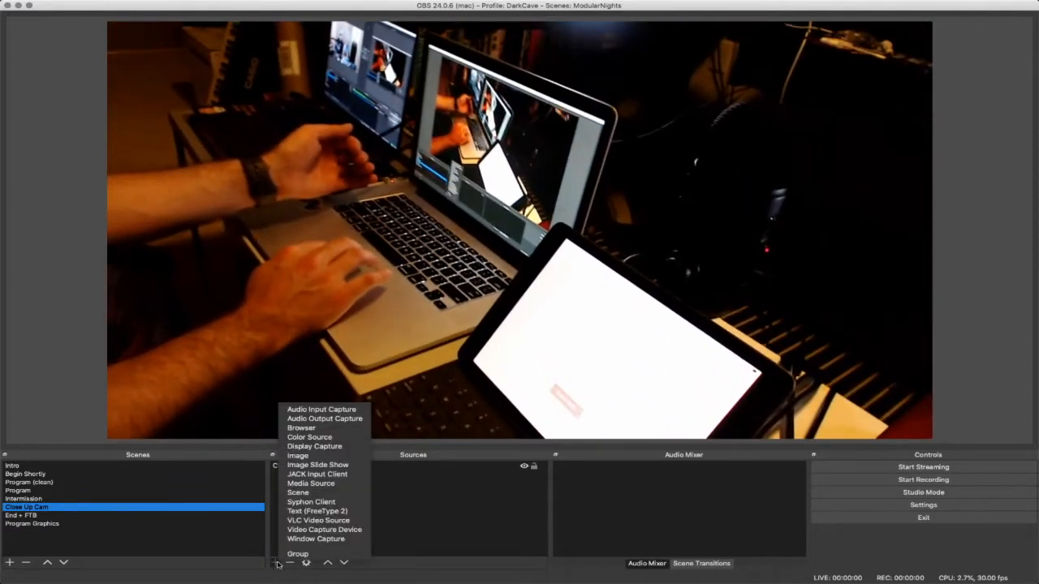
left_click(341, 410)
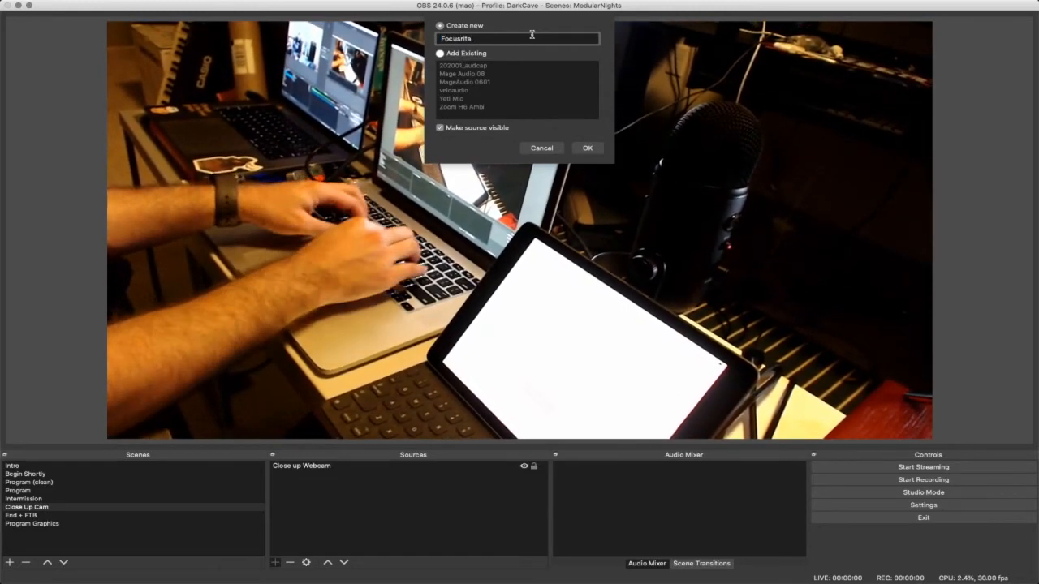
left_click(588, 148)
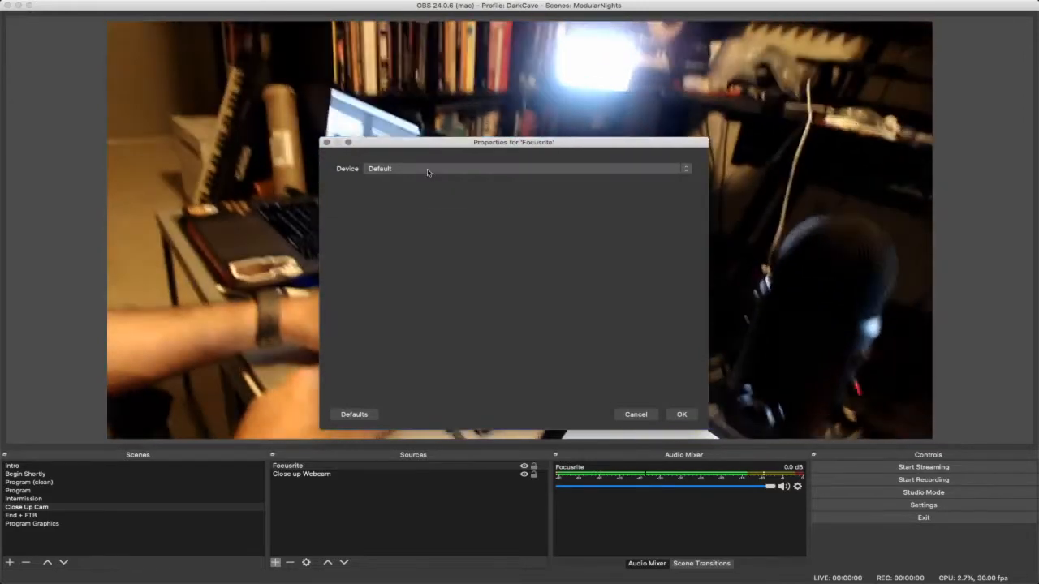
- Look through the audio devices available for the Focusrite source and close its properties without applying changes
left_click(428, 170)
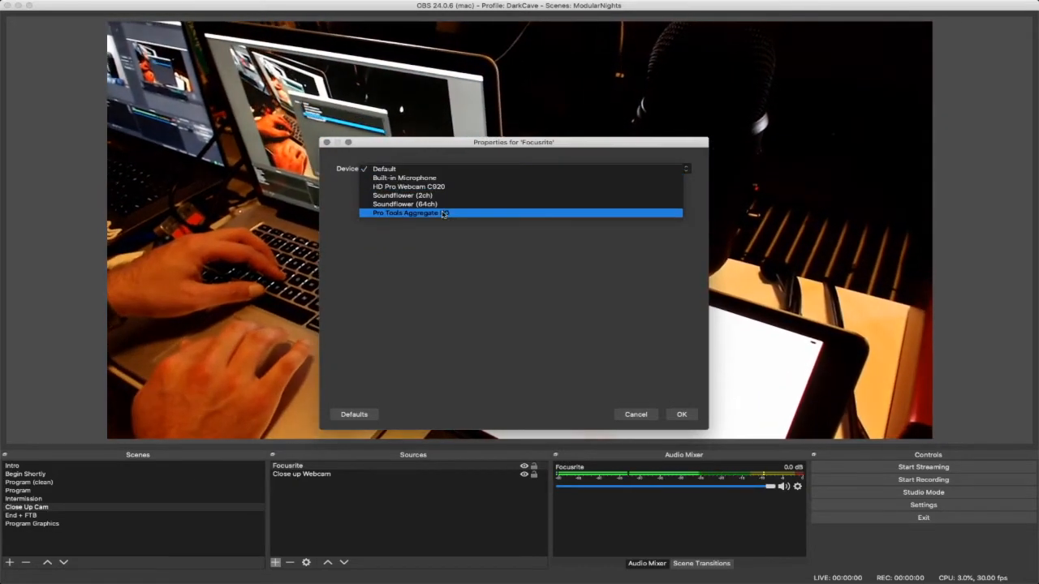
left_click(414, 169)
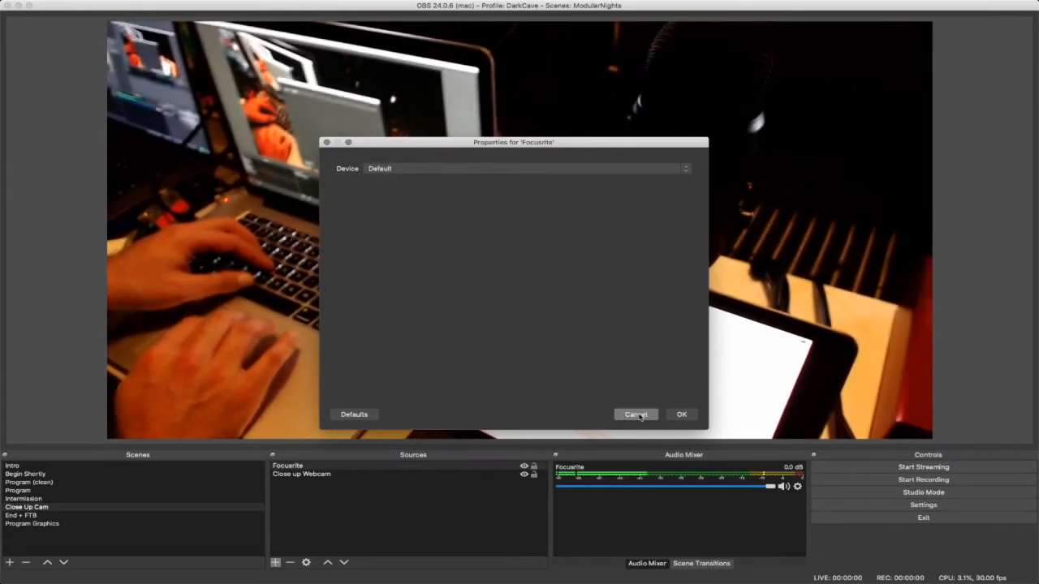
left_click(408, 170)
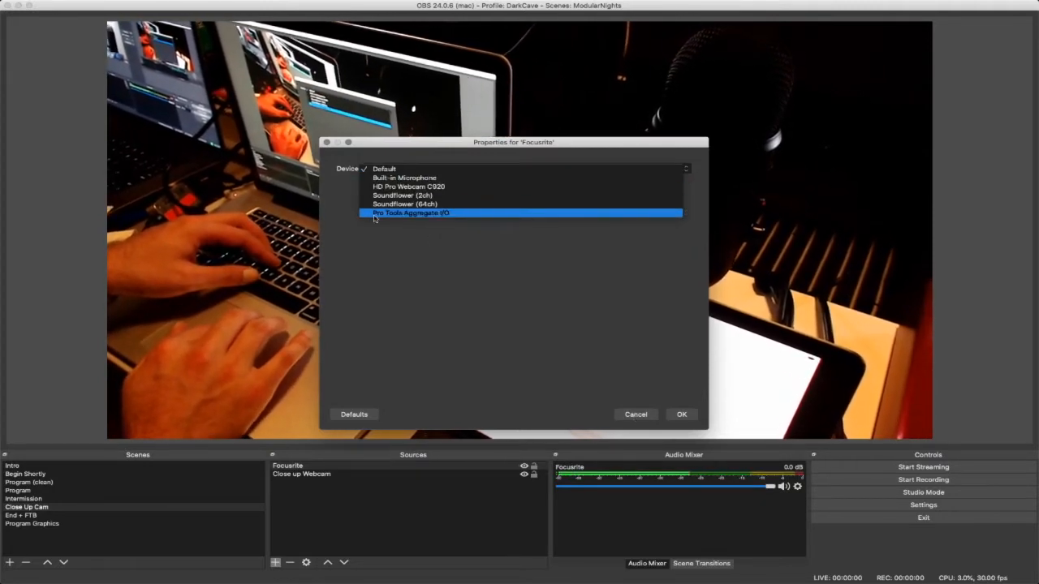
left_click(634, 416)
left_click(635, 415)
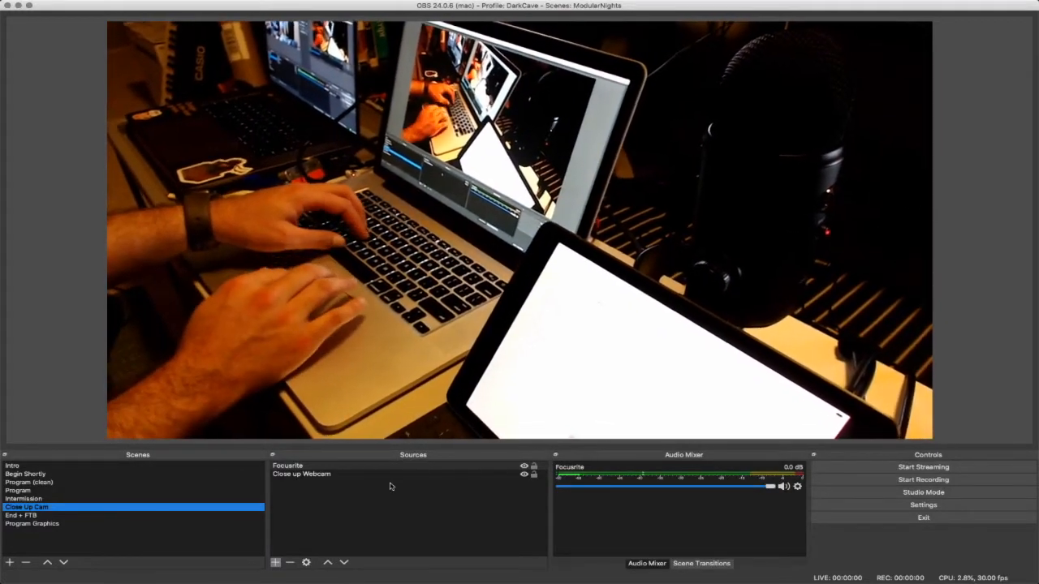
- Delete the Focusrite source from the Close Up Cam scene and confirm its removal
left_click(362, 506)
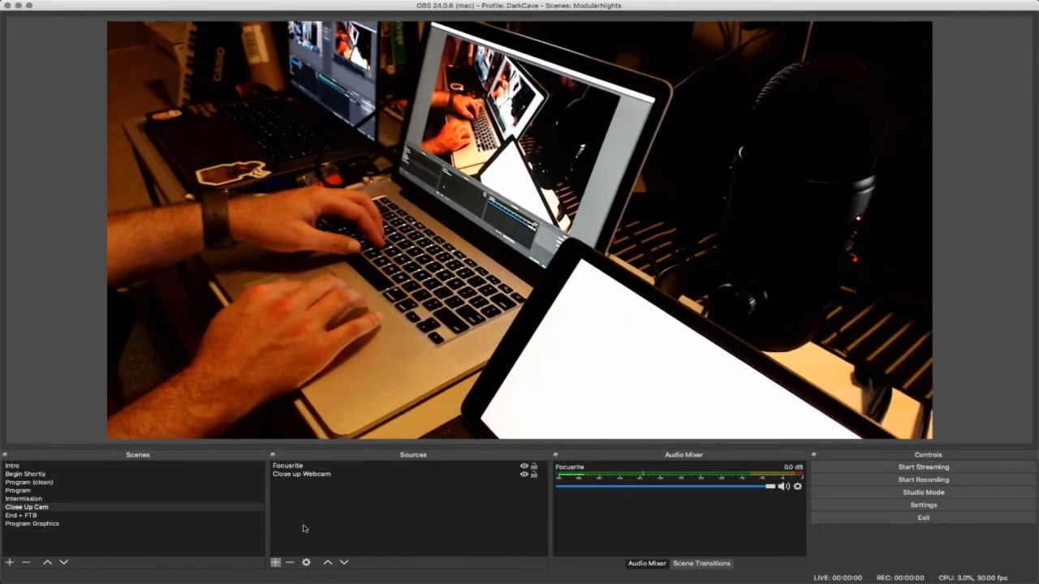
left_click(319, 468)
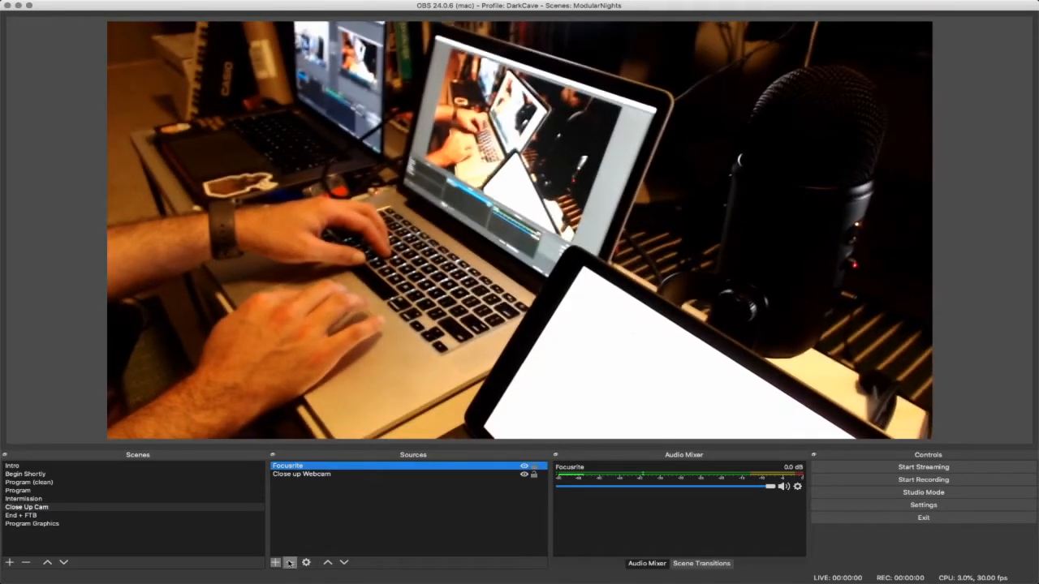
left_click(290, 562)
left_click(593, 302)
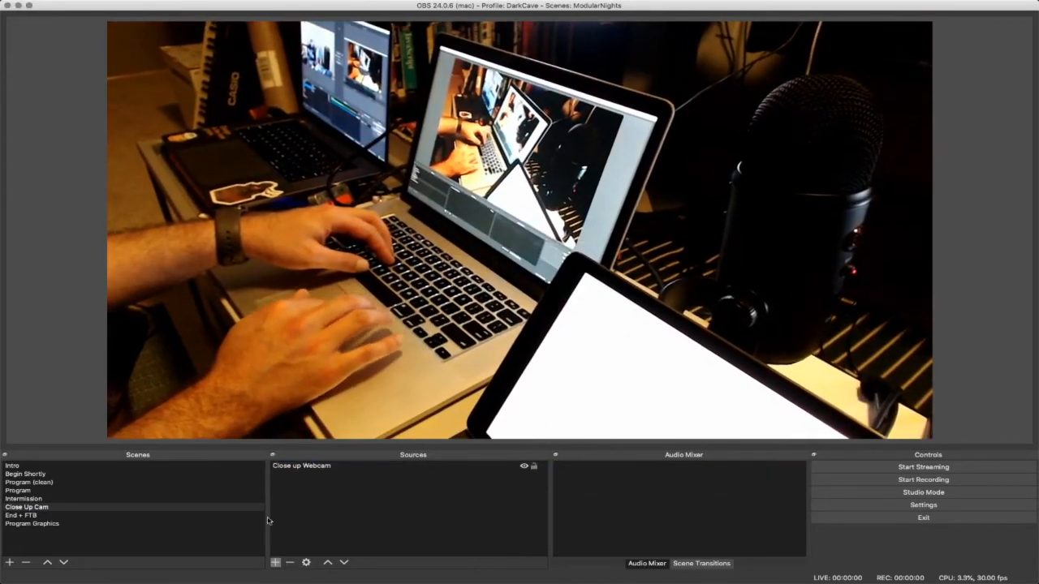
- Add a new Audio Input Capture source named "Focusrite Powered on" with Scarlett 18i8 USB as its device
left_click(274, 562)
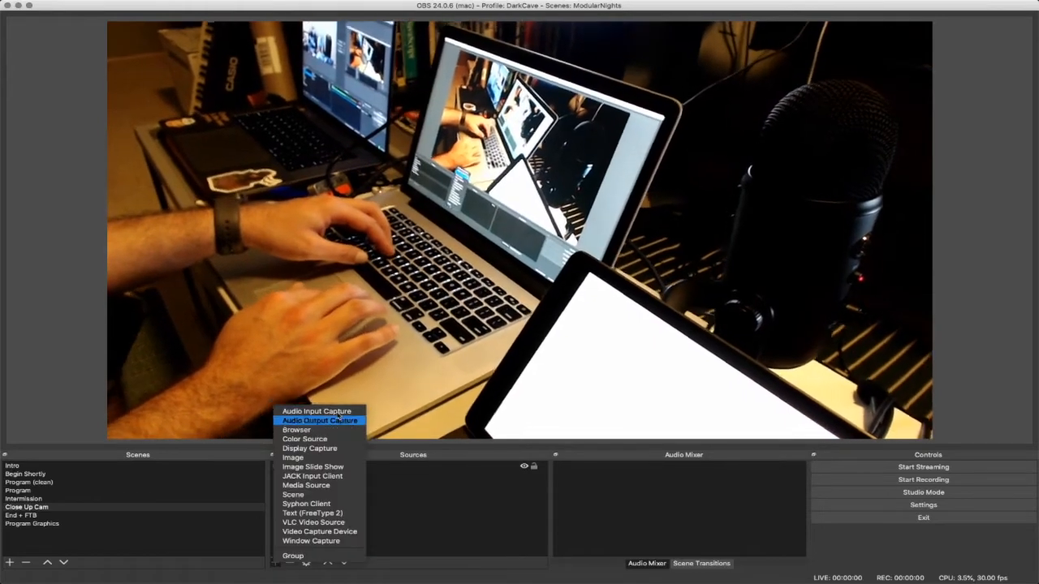
left_click(333, 408)
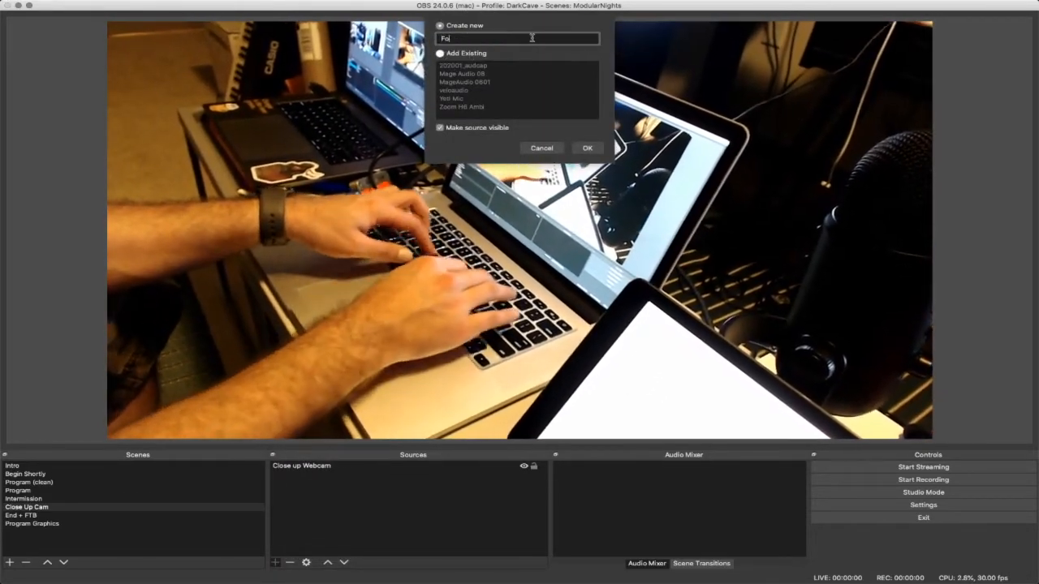
type("Focusrite ")
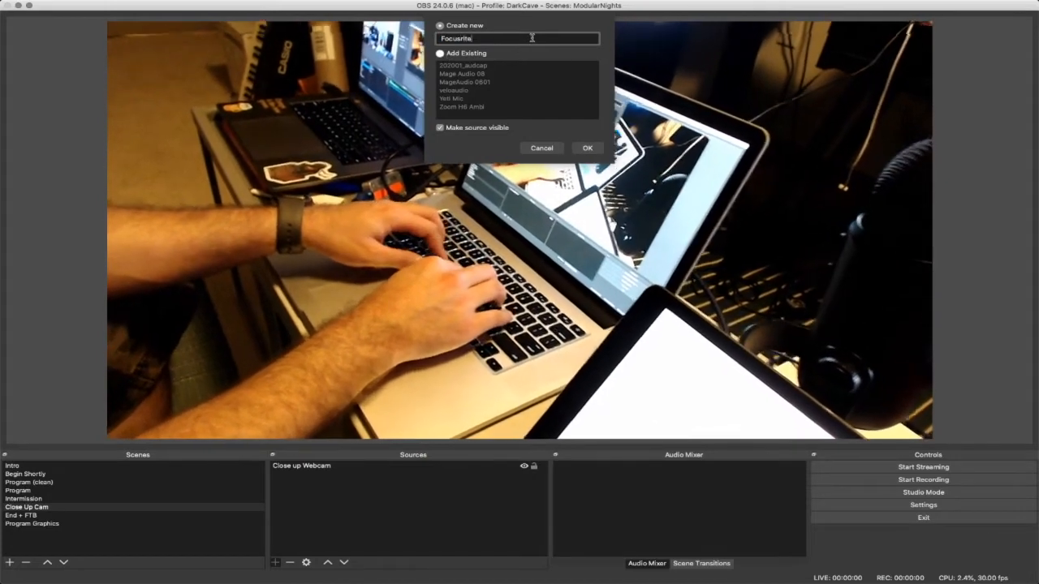
type("Powered")
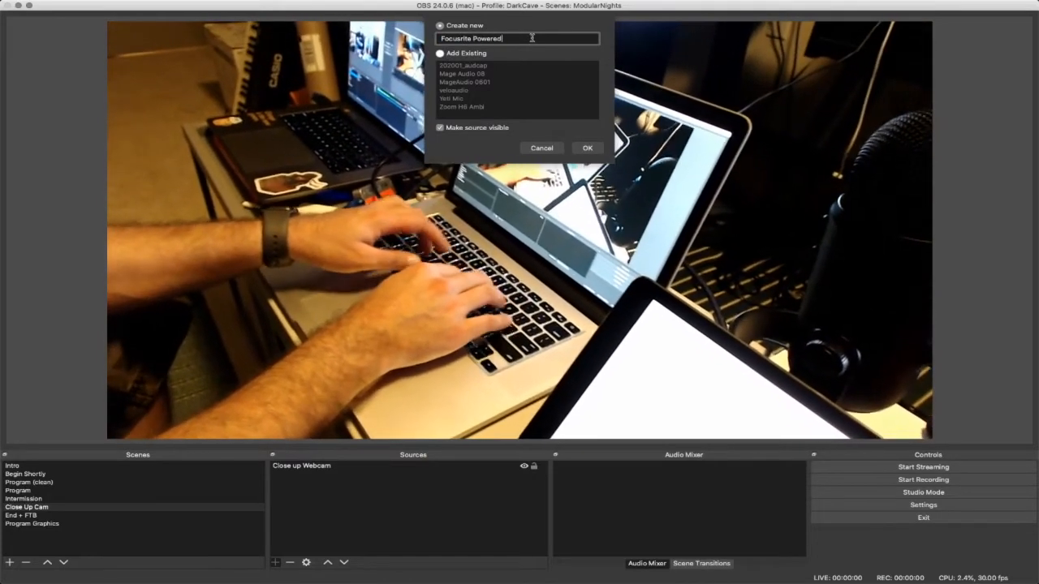
type(" on")
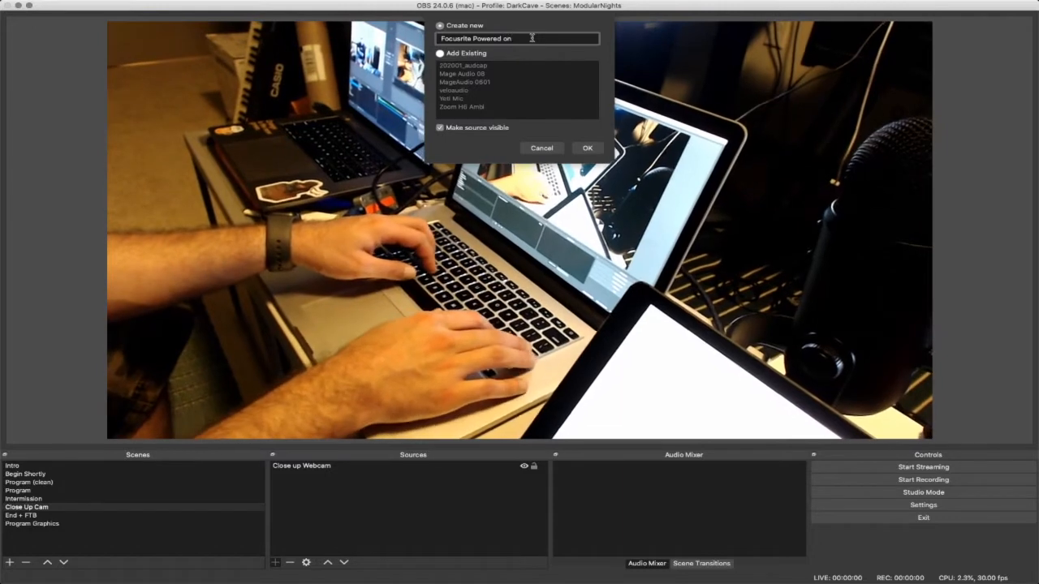
key("Return")
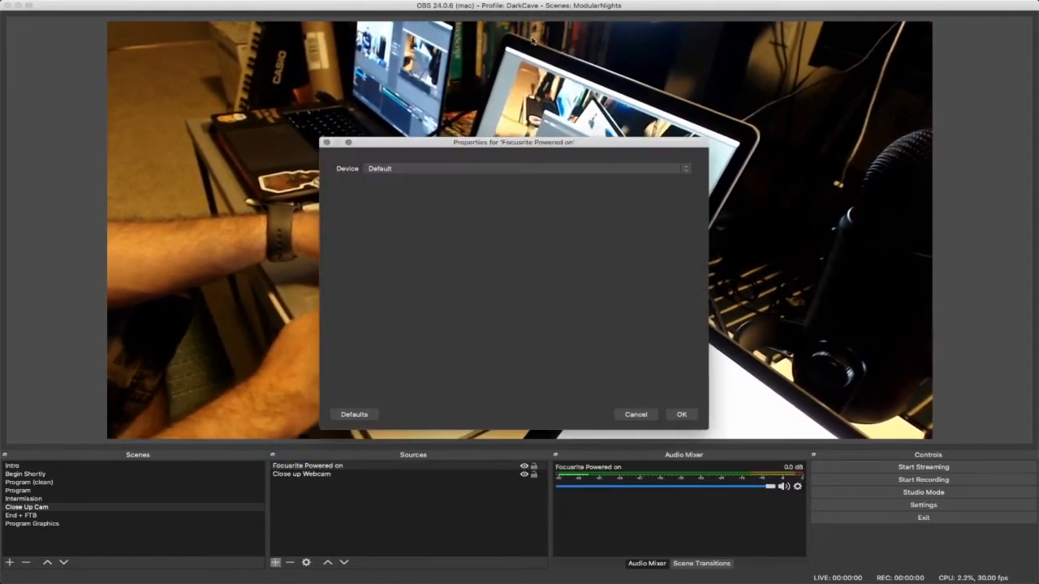
left_click(440, 169)
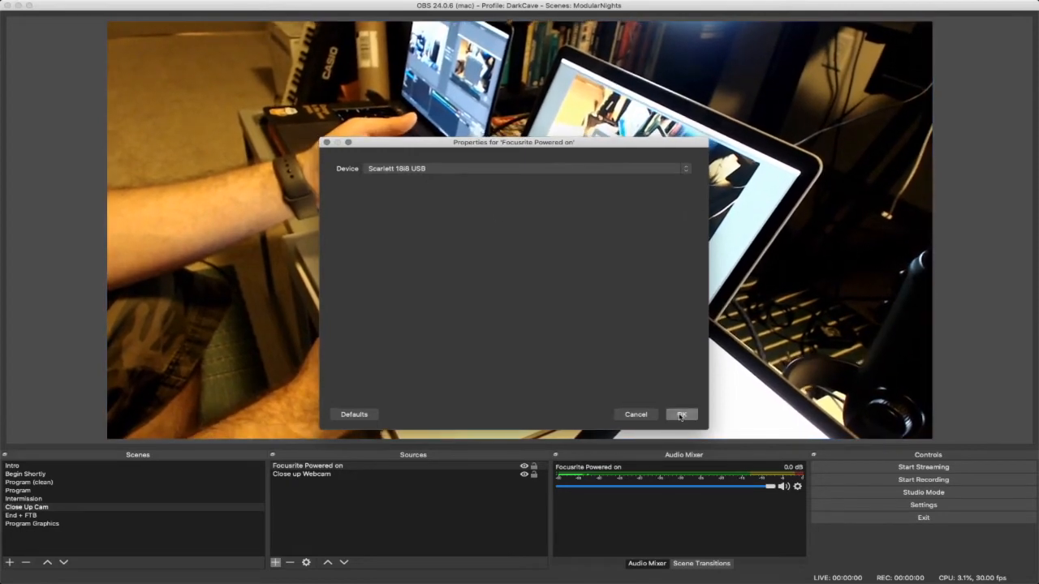
left_click(681, 414)
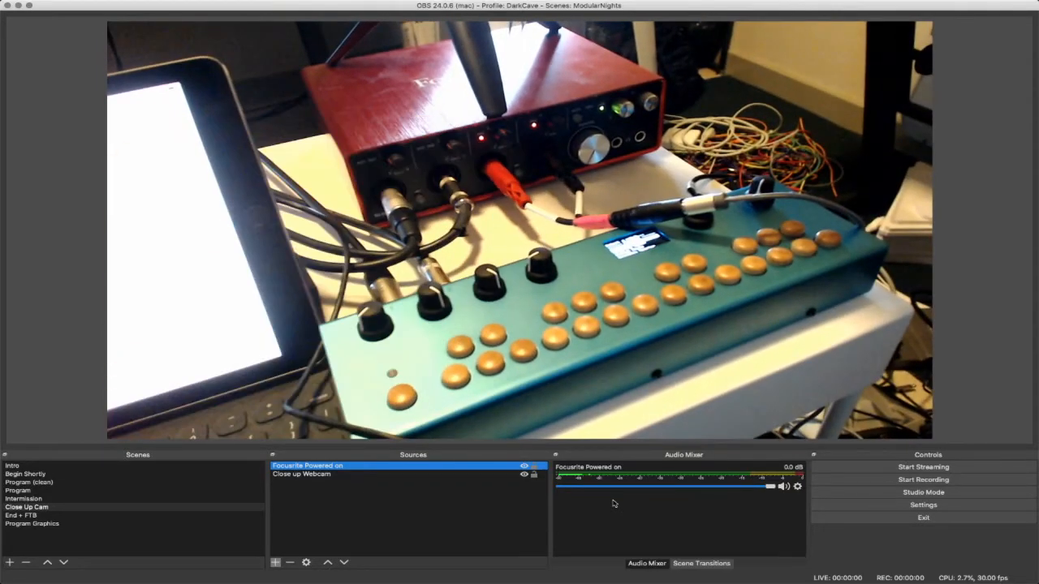
- Find and launch Focusrite Control, and dismiss its device connection dialog
key("super+space")
type("f")
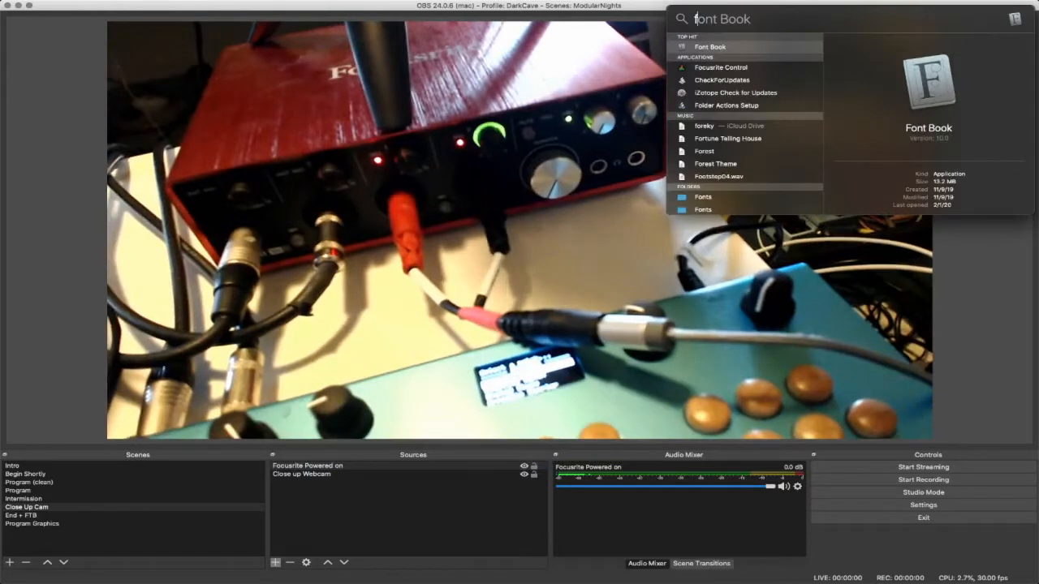
key("BackSpace")
type("scarle")
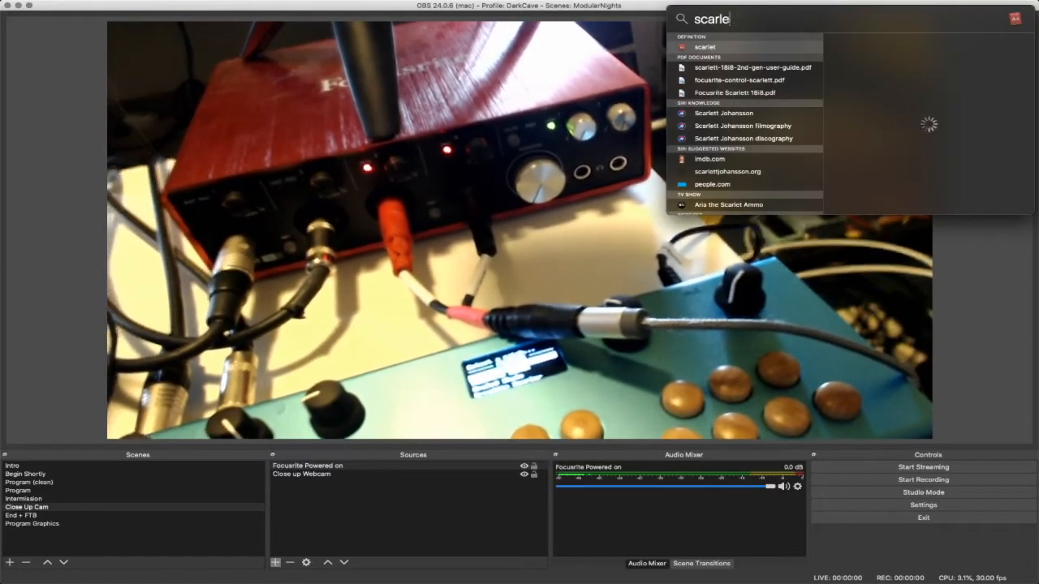
key("BackSpace")
key("BackSpace")
key("BackSpace")
type("focusr")
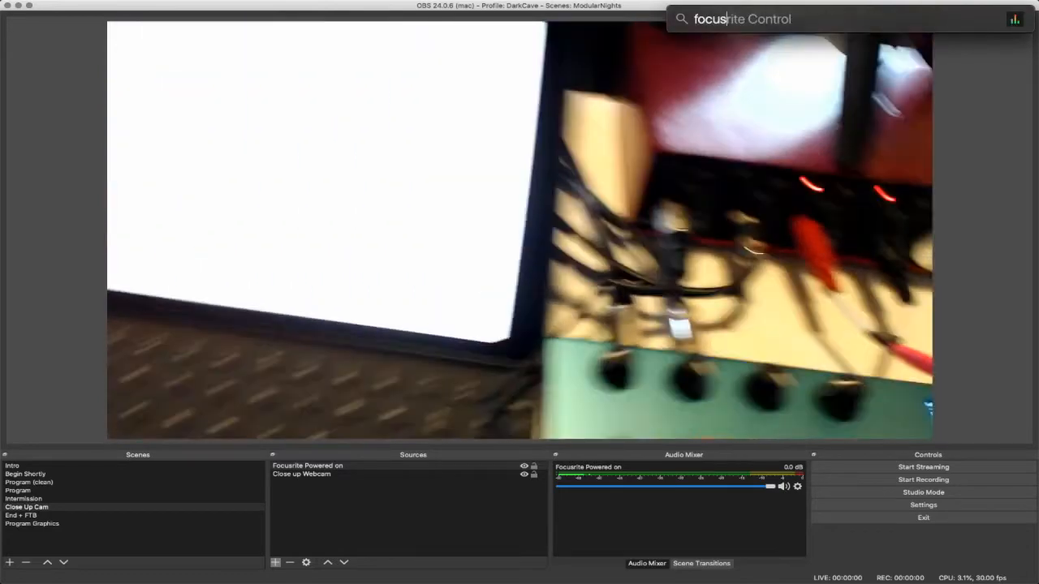
key("Return")
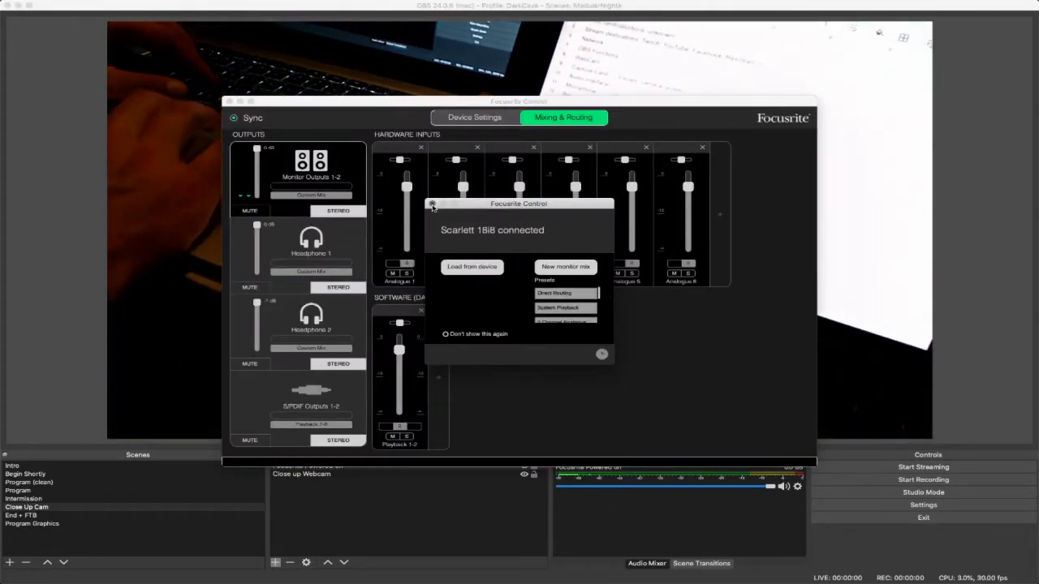
left_click(431, 204)
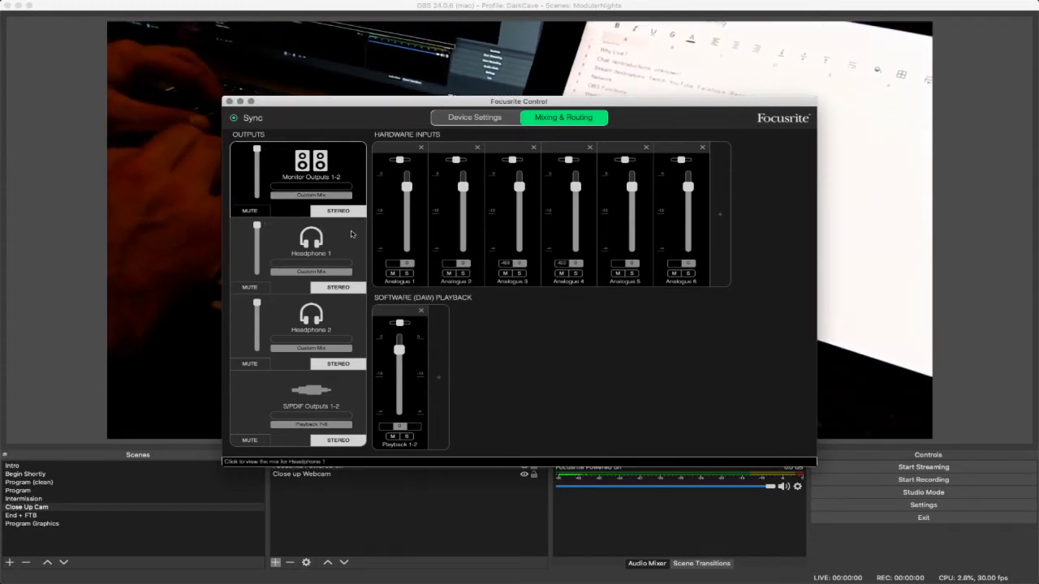
left_click(501, 116)
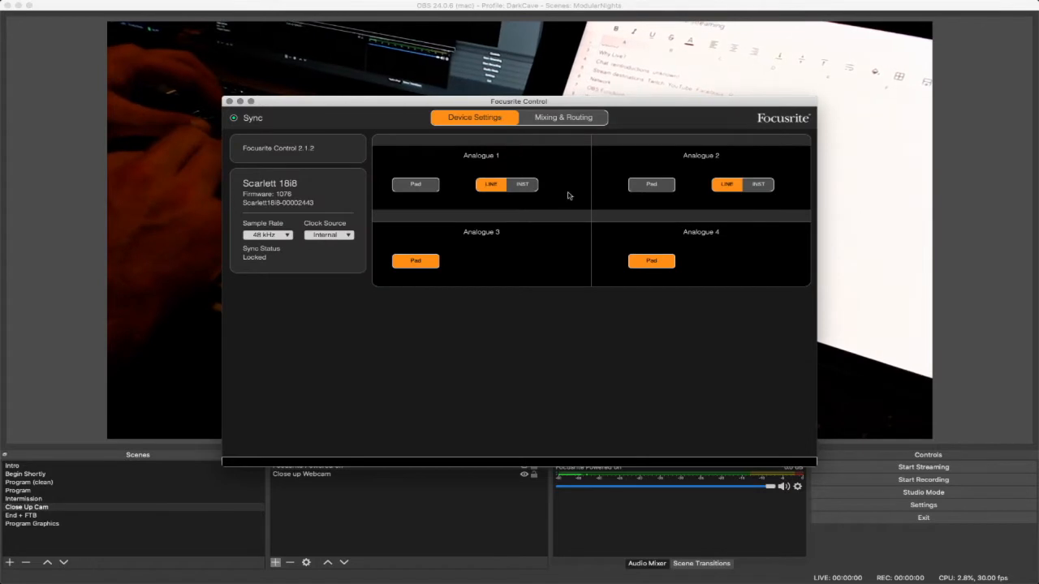
left_click(412, 267)
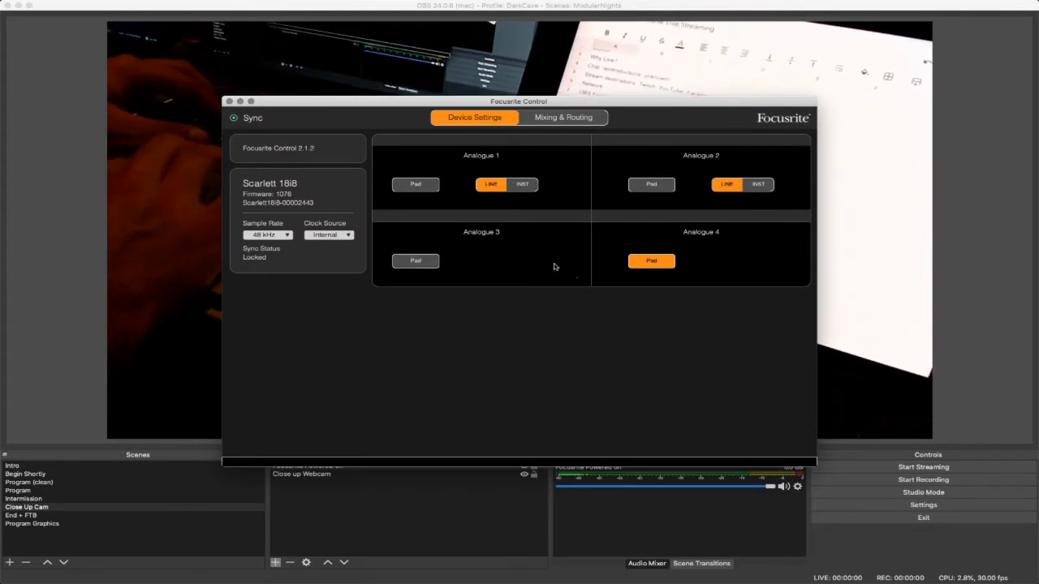
left_click(644, 265)
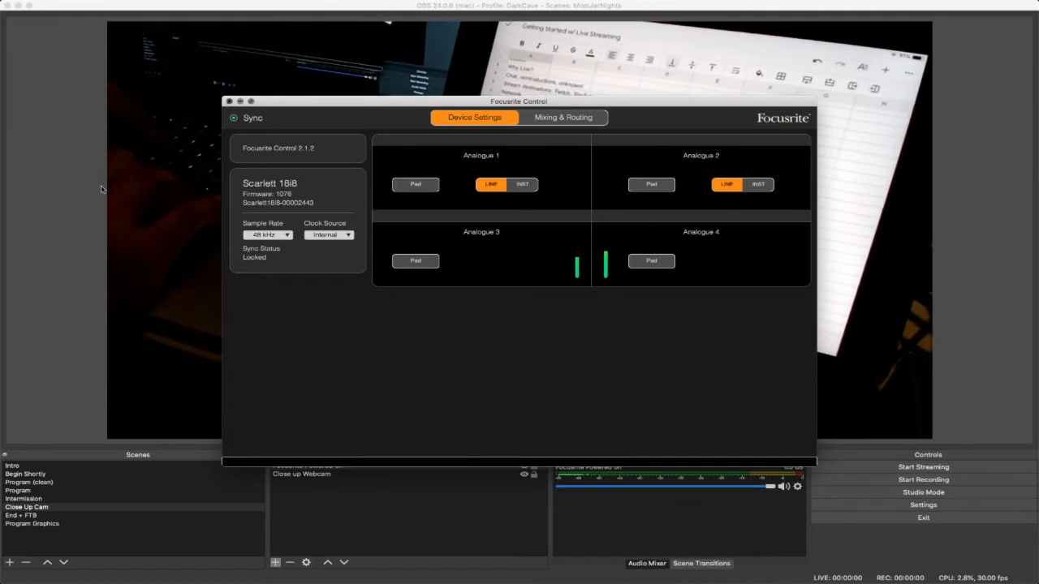
left_click(228, 101)
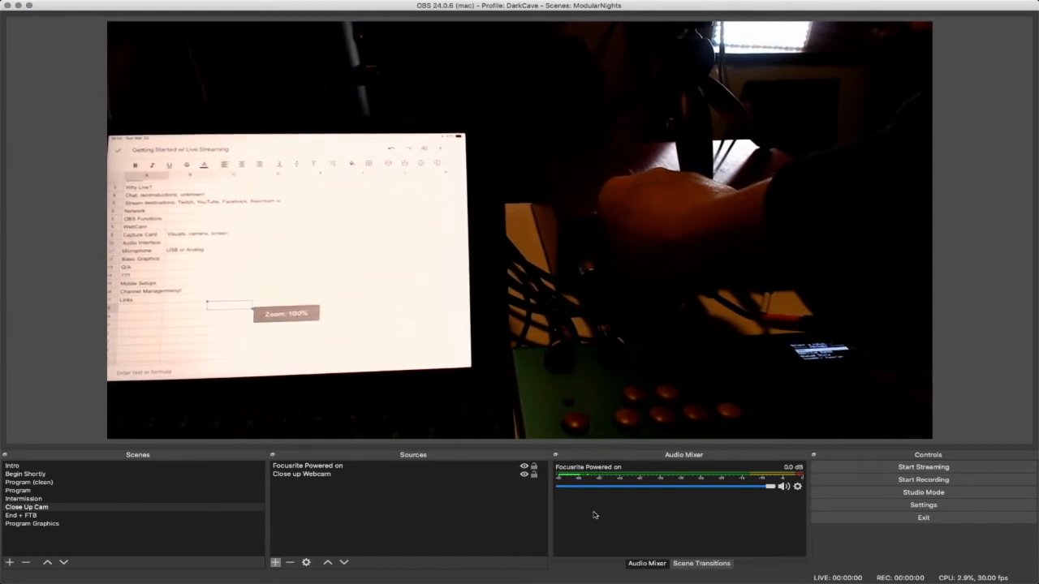
- Mute the Focusrite Powered on source in the audio mixer and unmute it again
left_click(783, 487)
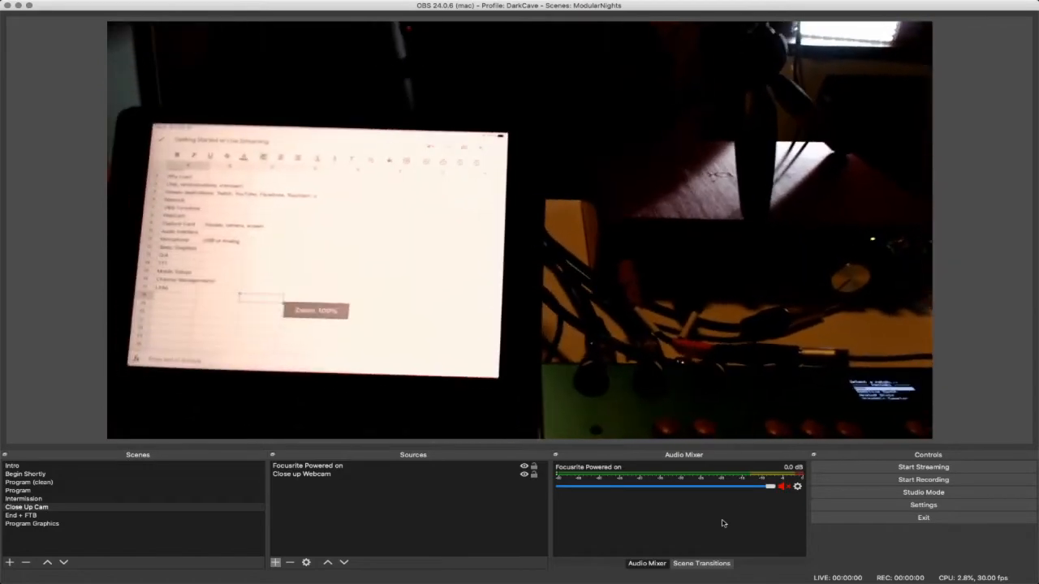
left_click(783, 486)
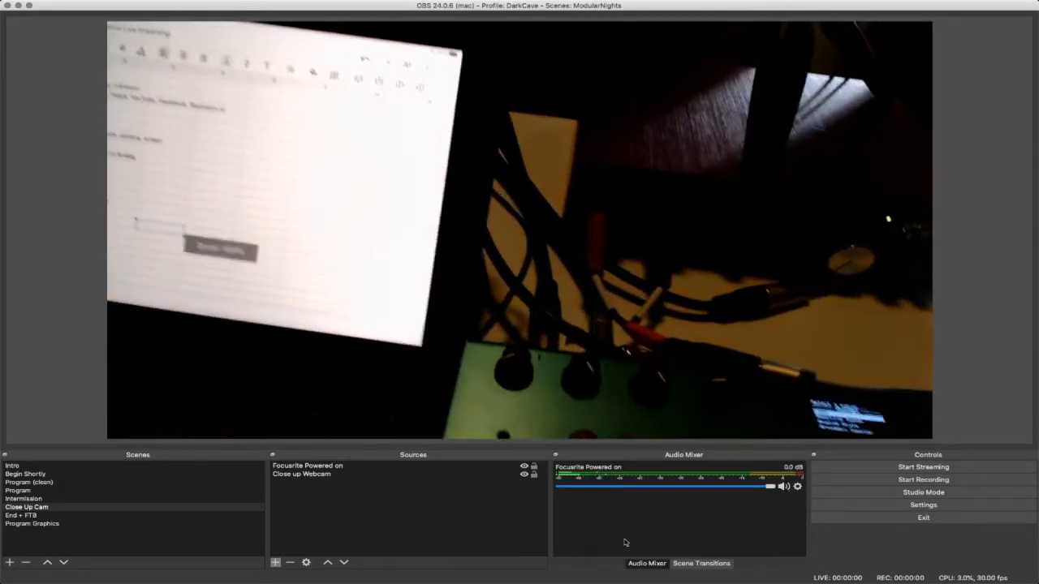
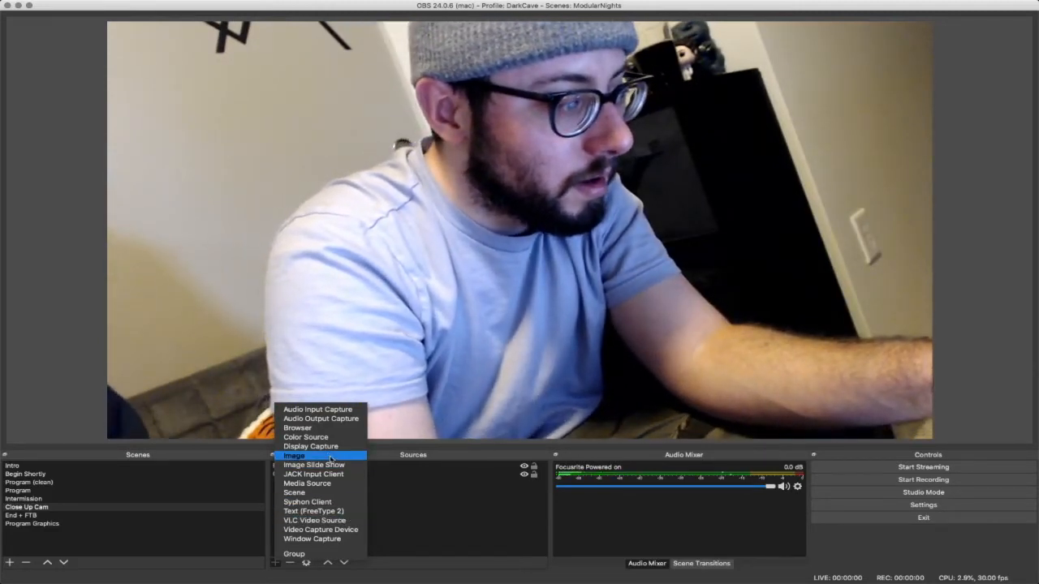
- Add a new Image source named "LowerThirdNames" to the Close Up Cam scene
left_click(326, 459)
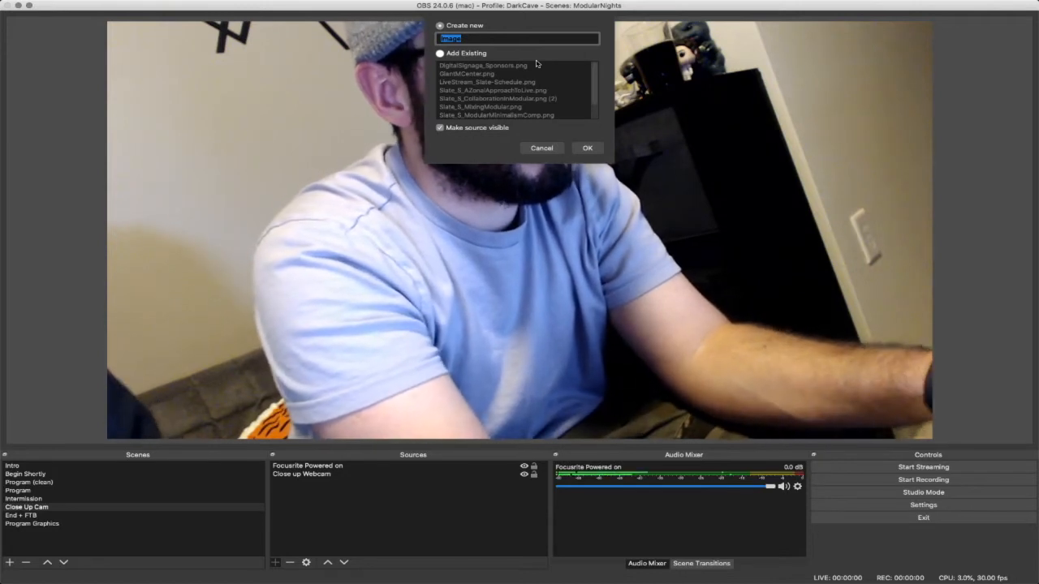
type("LowerTh")
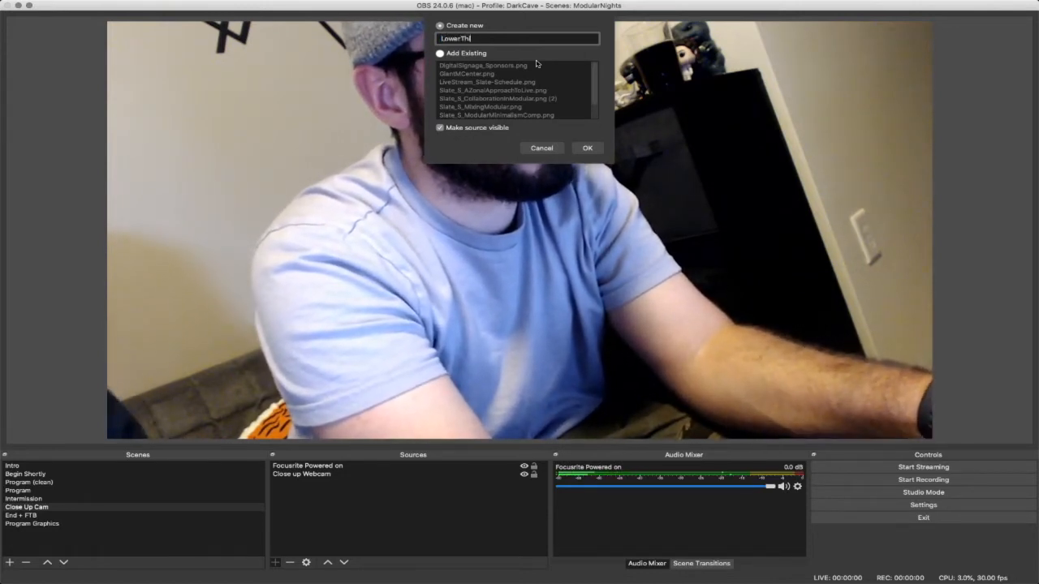
type("irdNames")
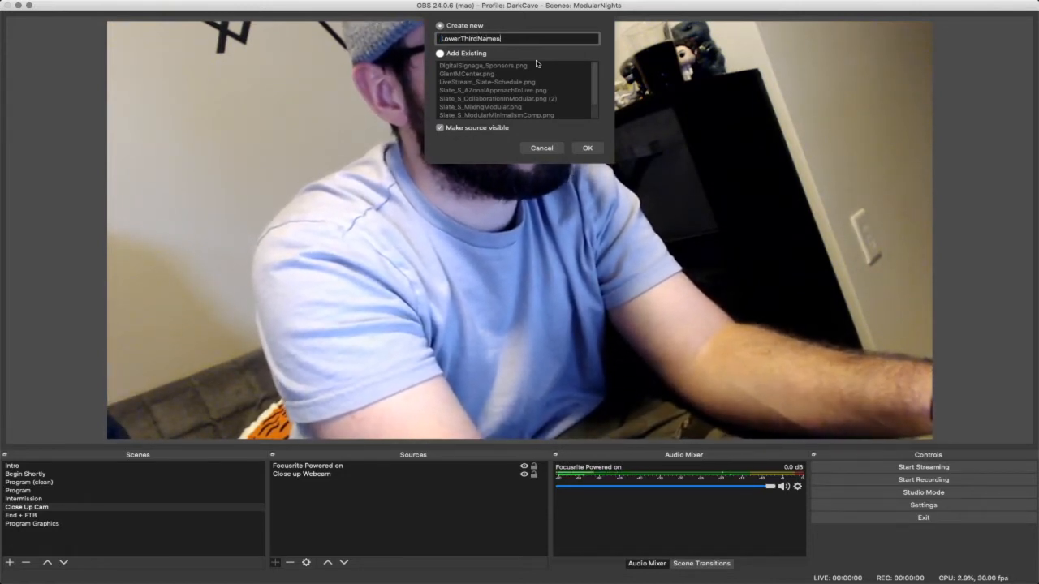
key("Return")
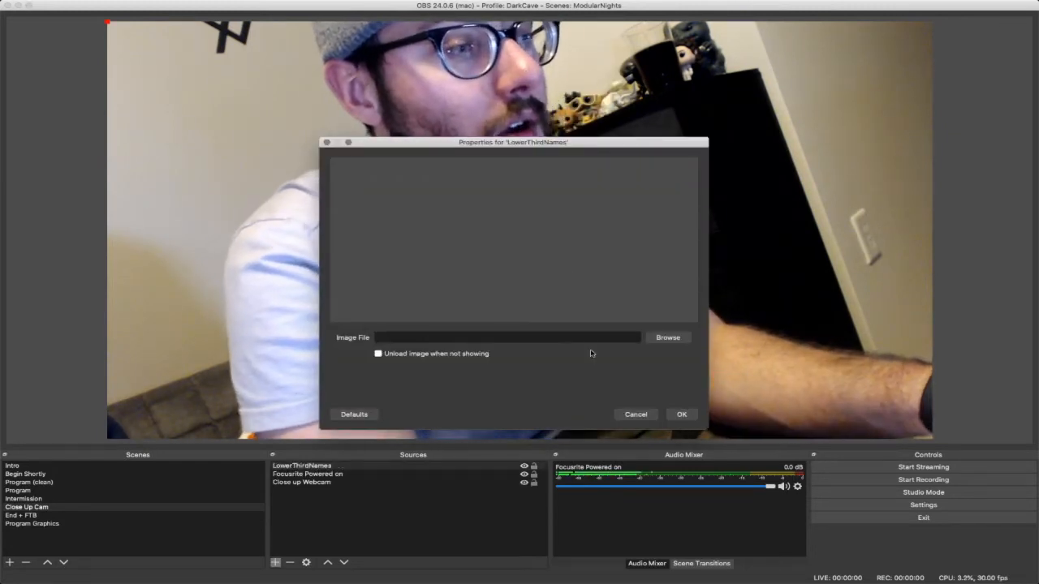
- Browse for the source's image file in the StreamingYO folder on the Desktop
left_click(664, 340)
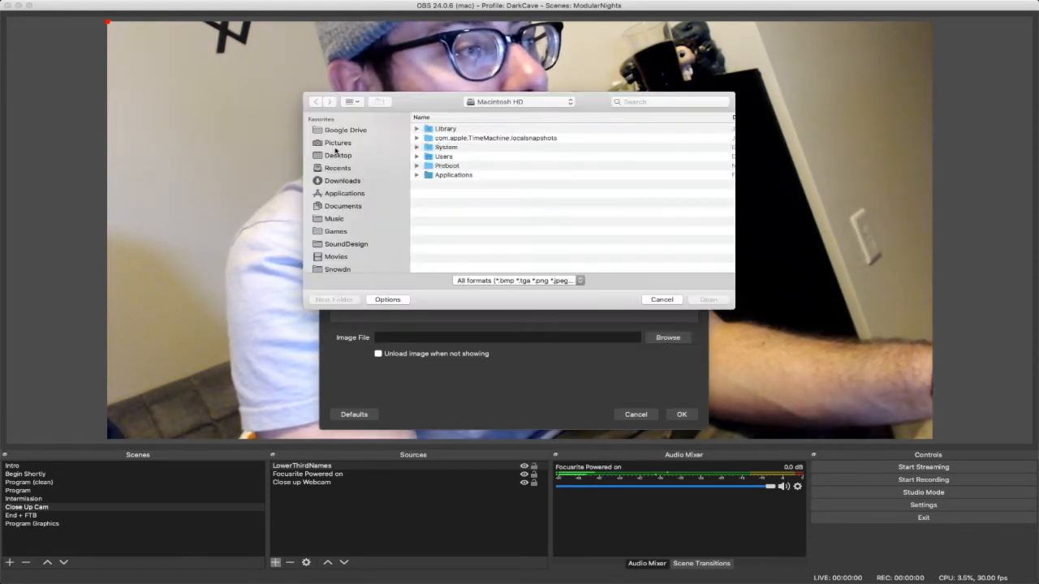
left_click(337, 155)
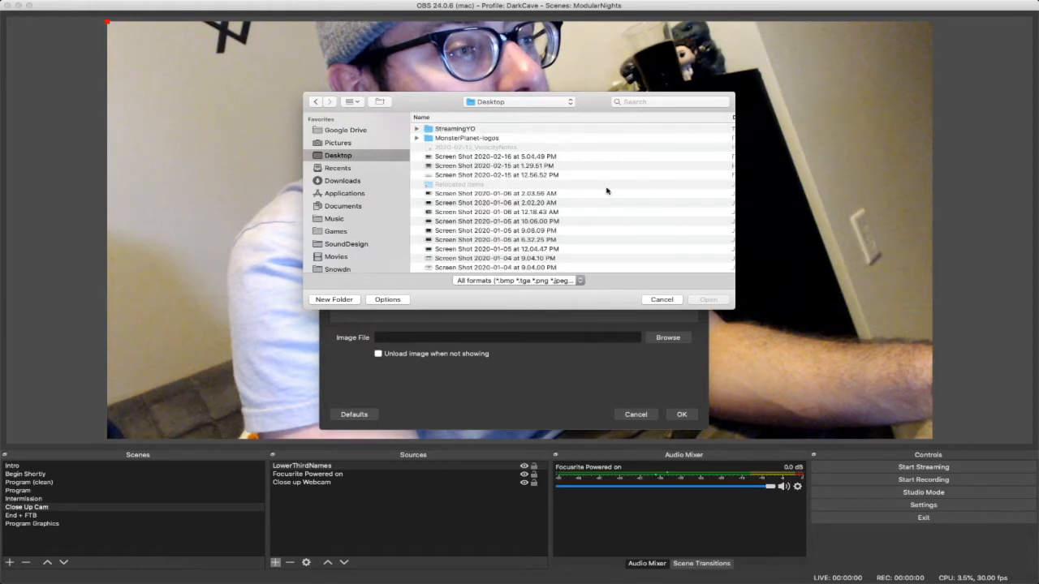
left_click(451, 132)
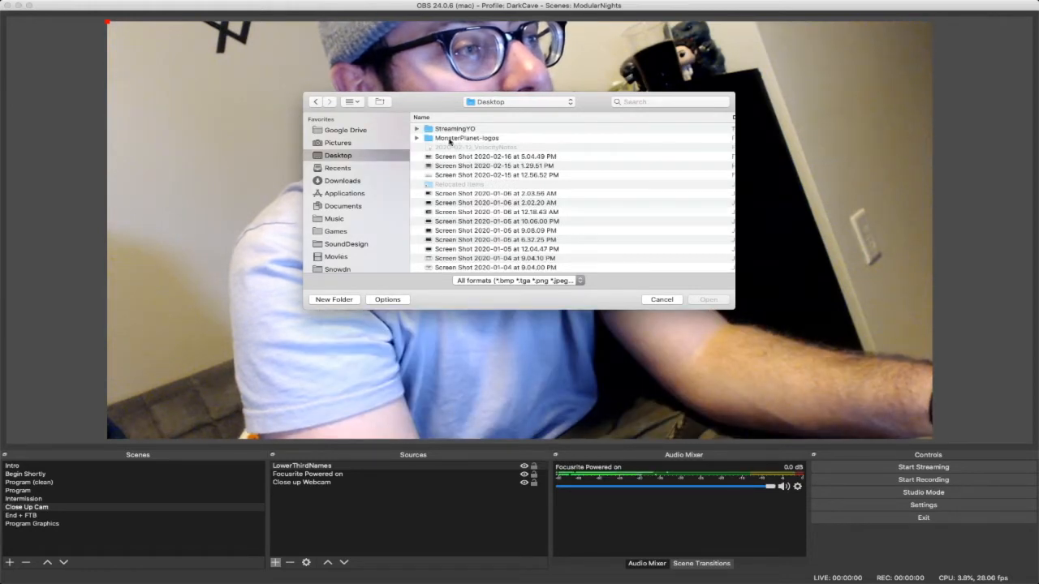
double_click(452, 130)
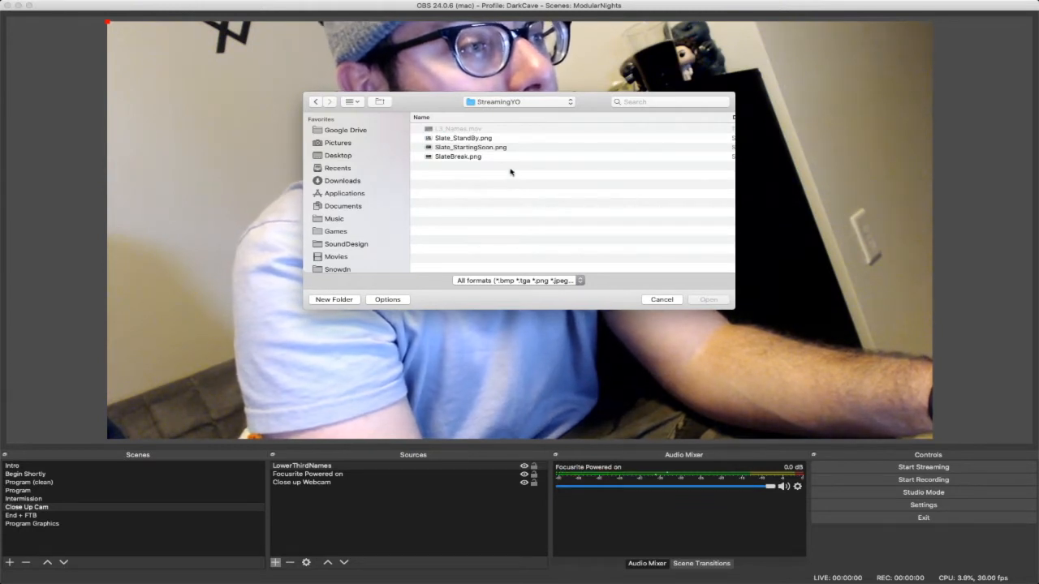
- Look through the slate images in the folder and preview Slate_StandBy.png, closing the preview when done
left_click(468, 156)
key("Up")
key("Up")
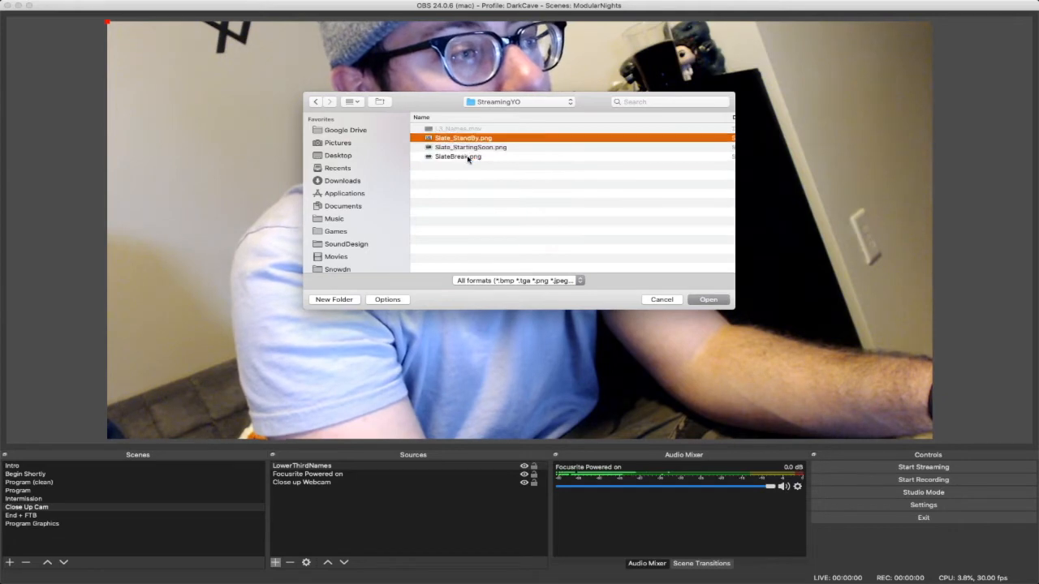
key("Down")
key("Down")
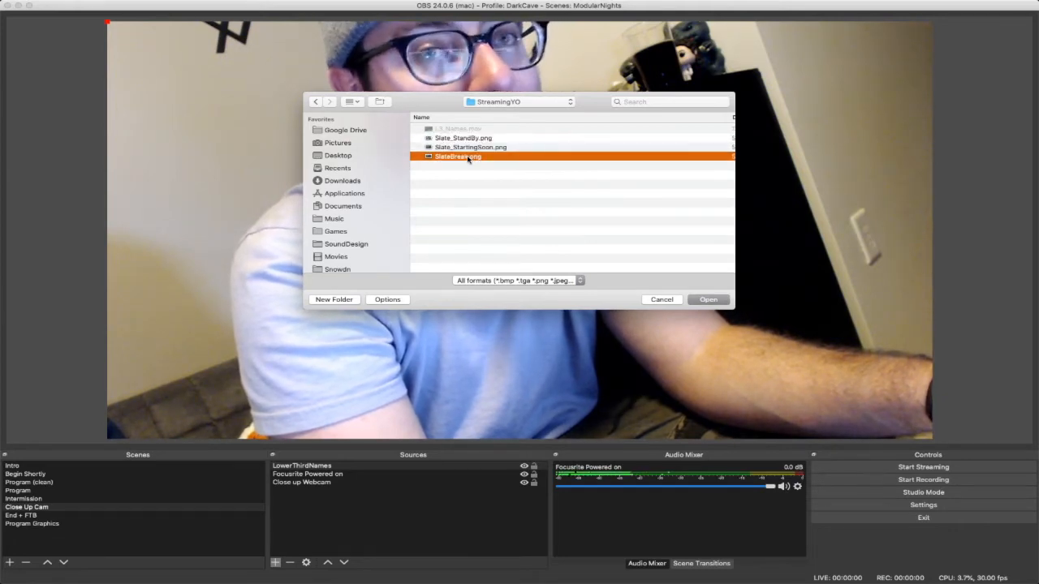
key("Up")
key("Up")
key("space")
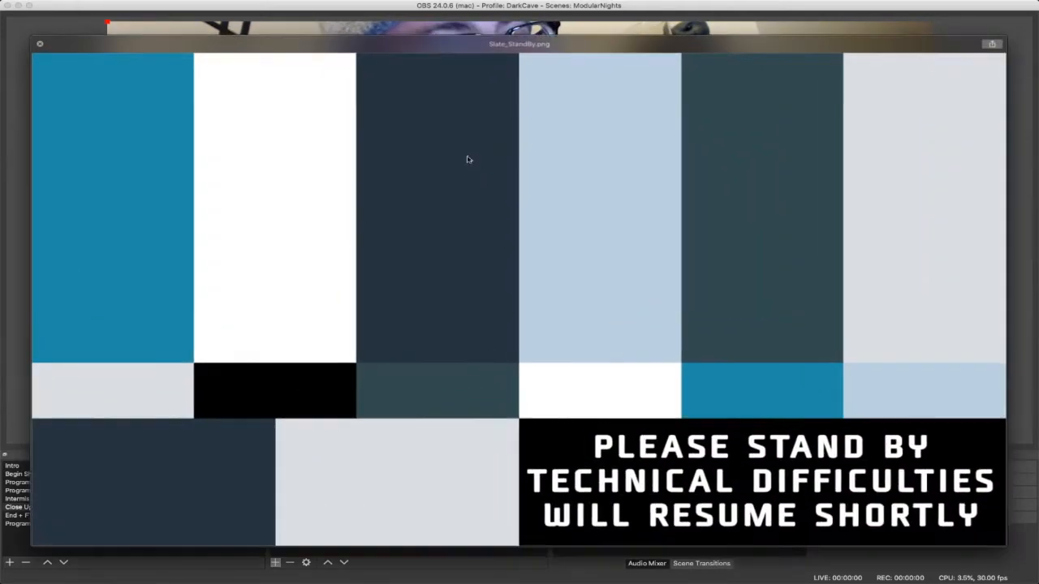
key("space")
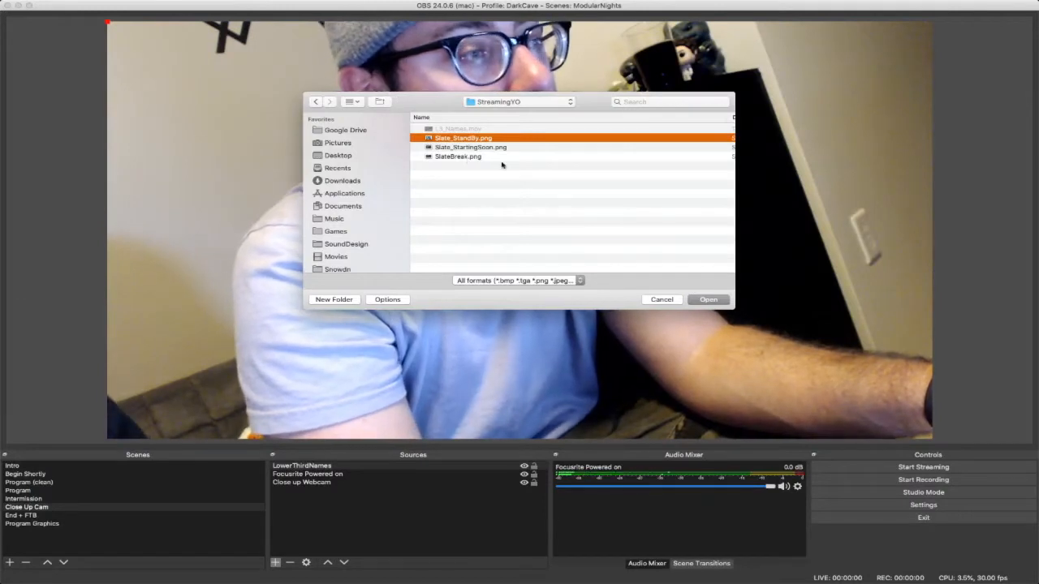
- Preview Slate_StartingSoon.png, and cancel both the file selection and the LowerThirdNames properties without choosing an image
key("Down")
key("Down")
key("Up")
key("Up")
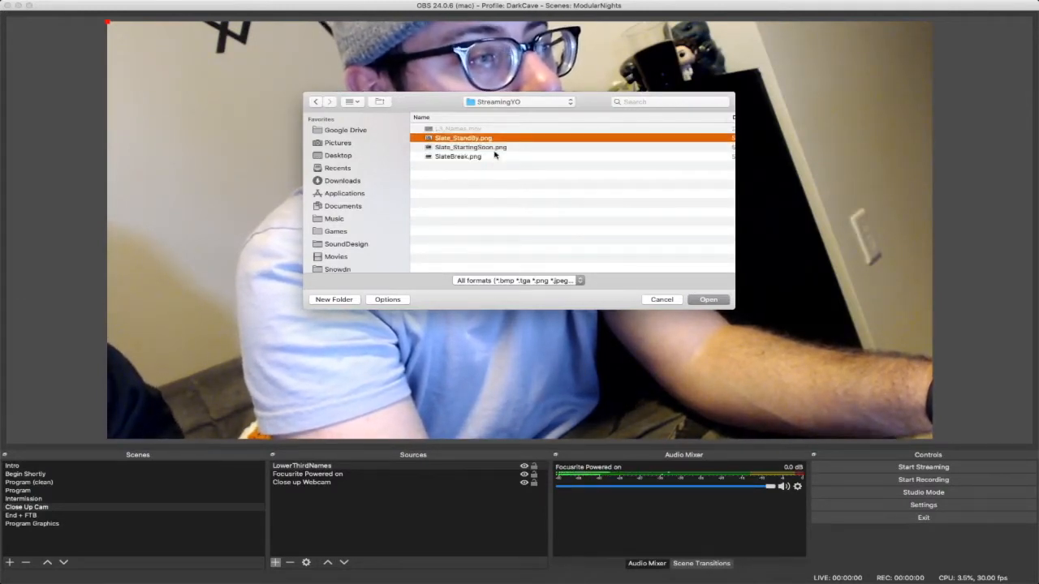
key("Down")
key("space")
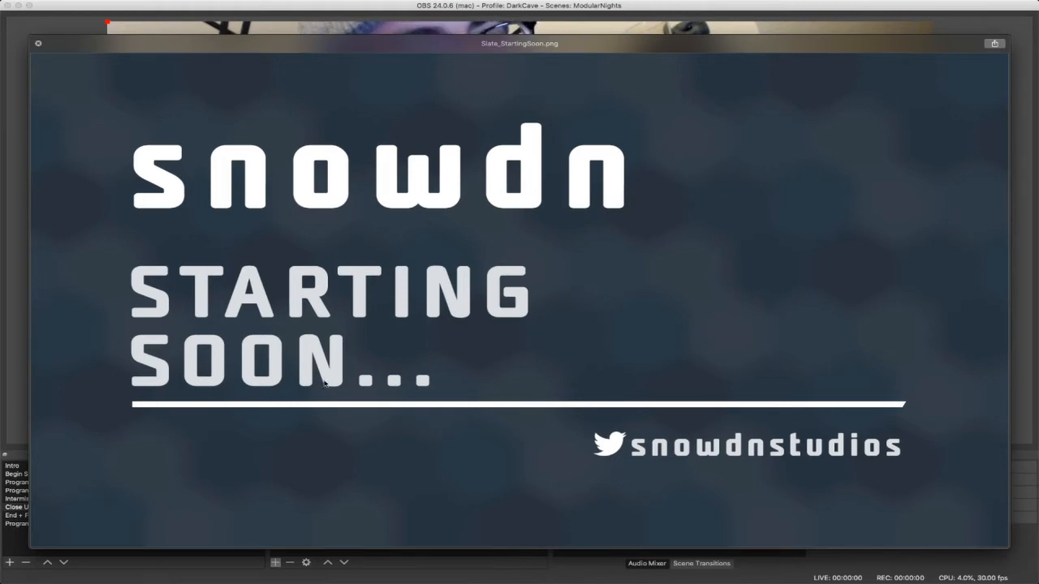
mouse_move(637, 44)
left_mouse_down()
mouse_move(649, 64)
mouse_move(649, 34)
left_mouse_up()
key("space")
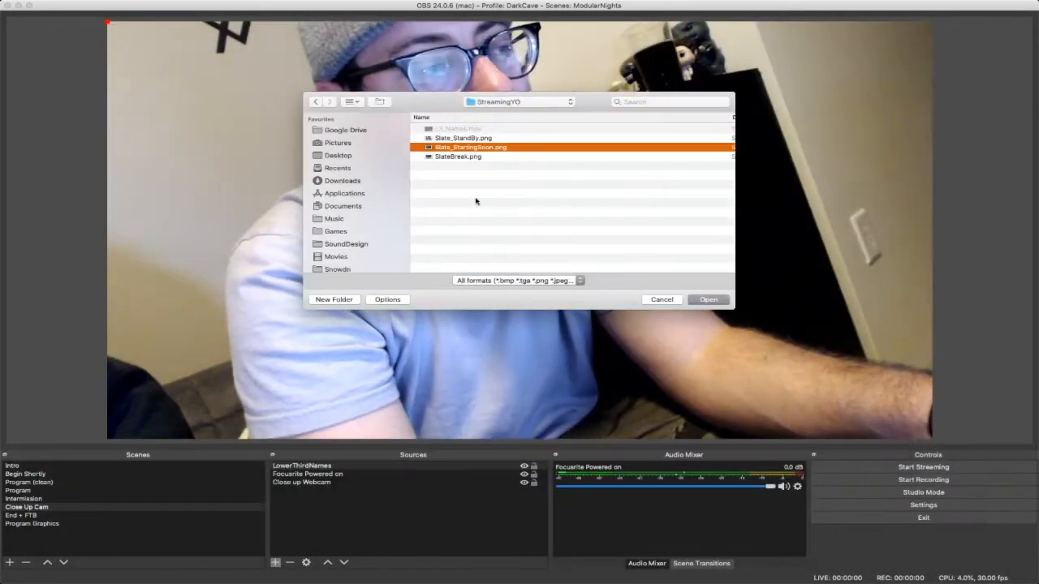
key("space")
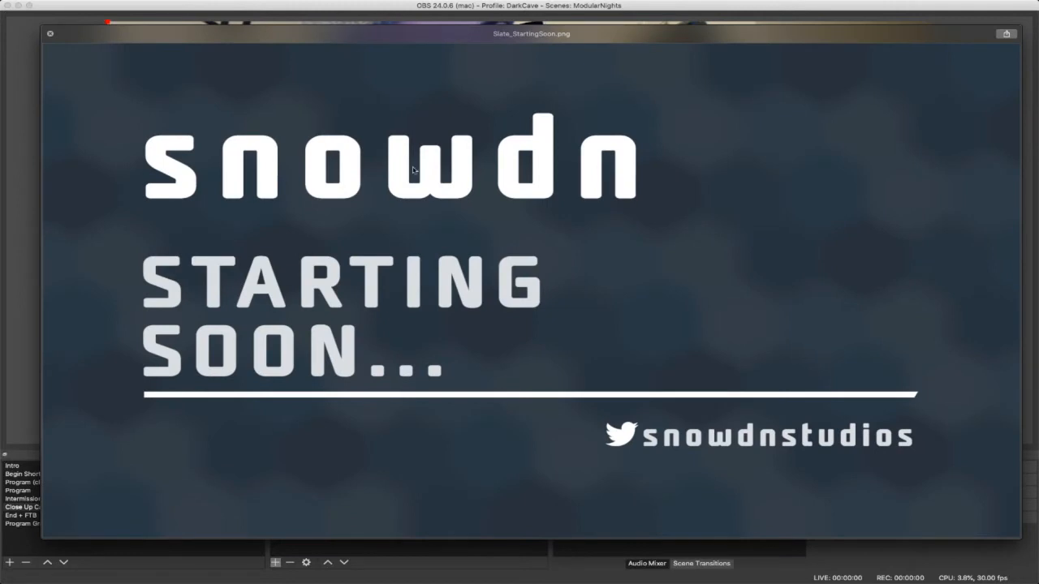
key("space")
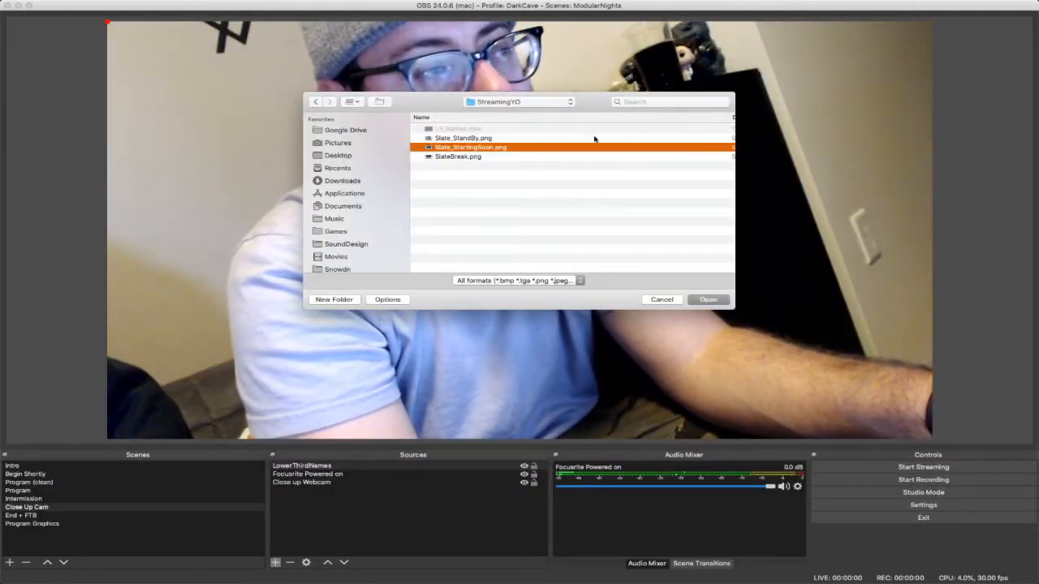
left_click(661, 299)
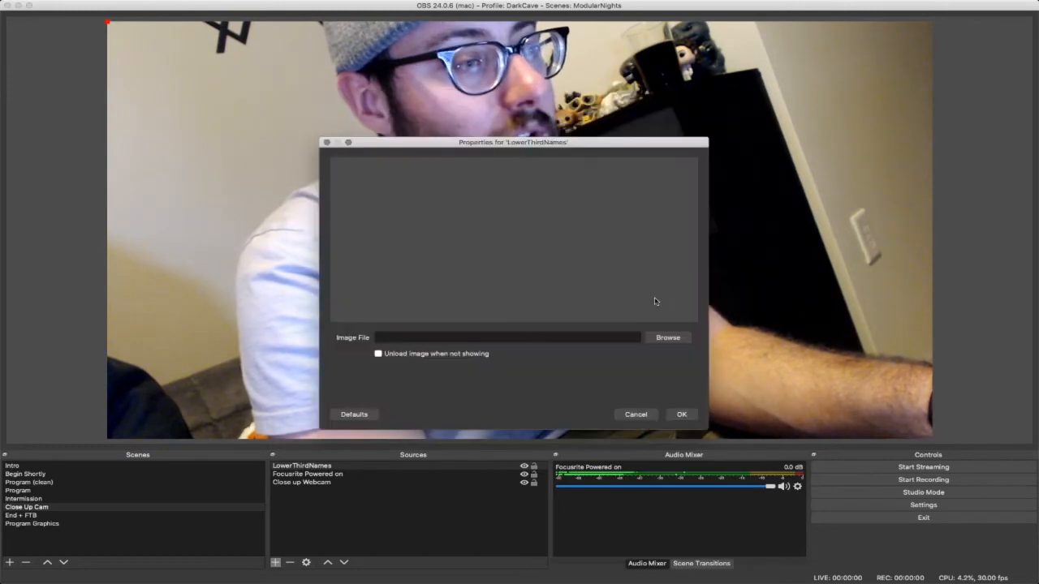
left_click(637, 414)
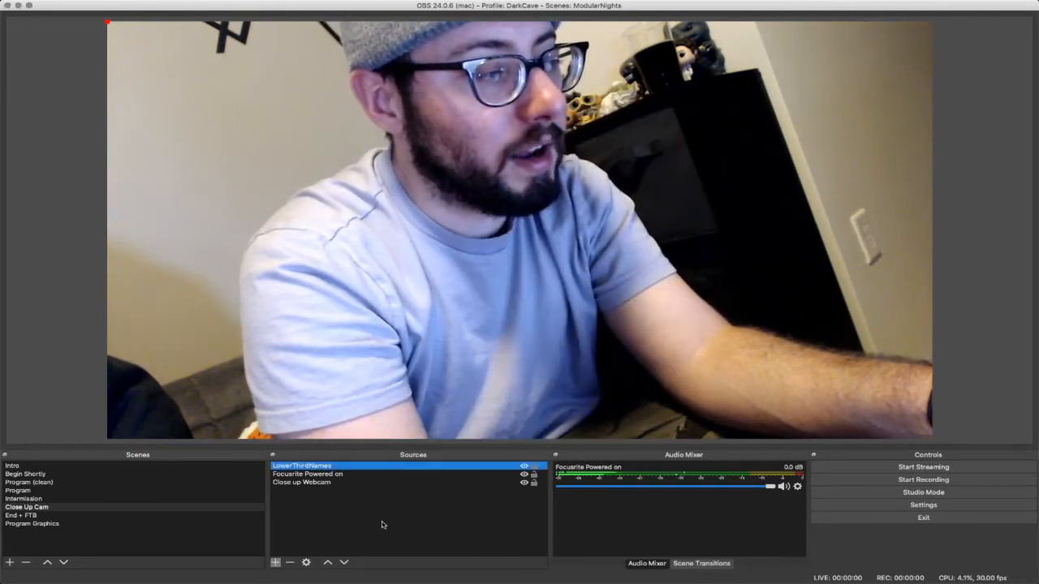
- Add a new Media Source named "LowerThirdVideo" to the Close Up Cam scene
left_click(275, 562)
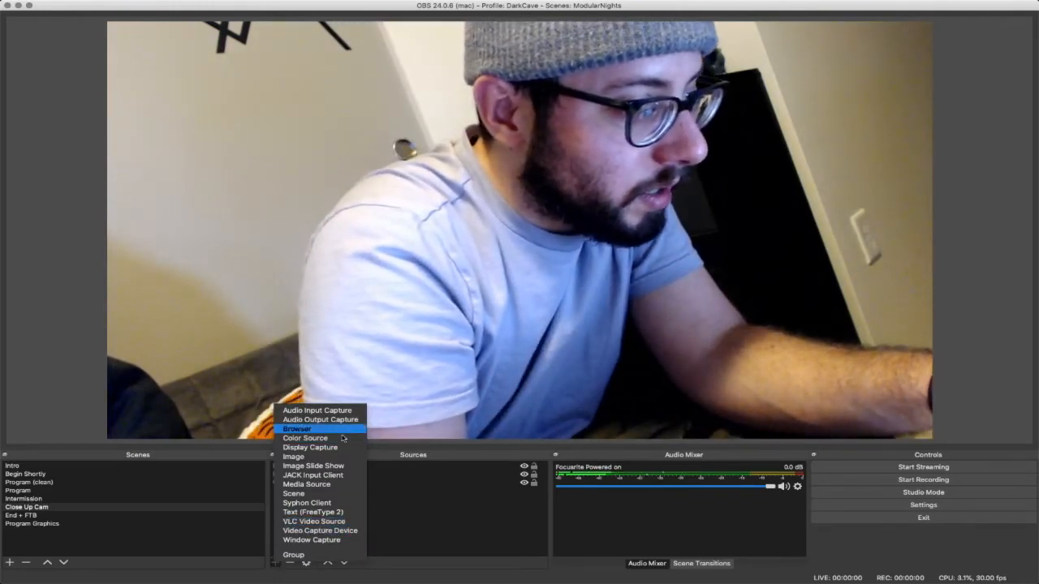
left_click(329, 485)
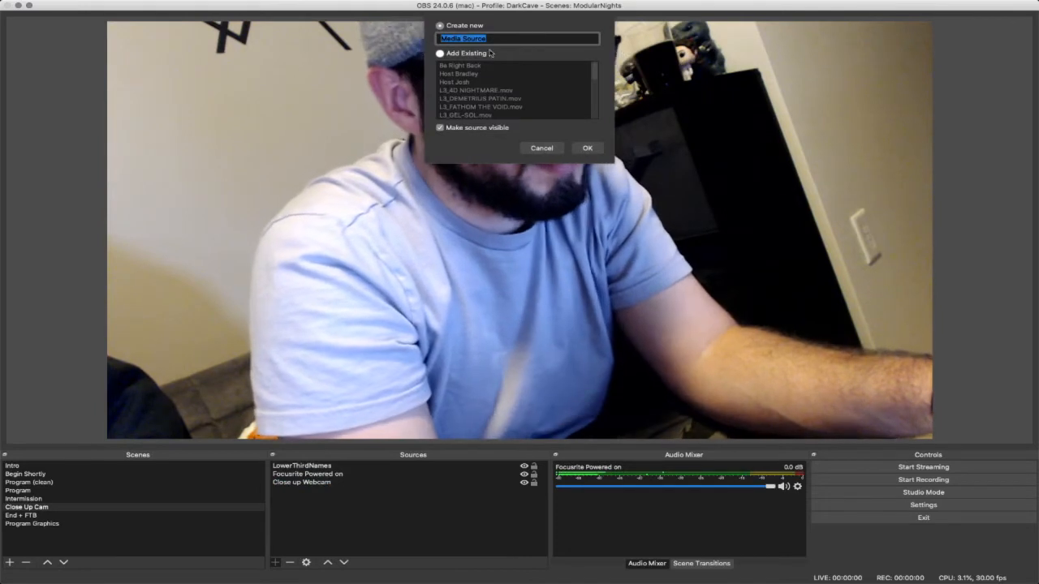
type("Lower")
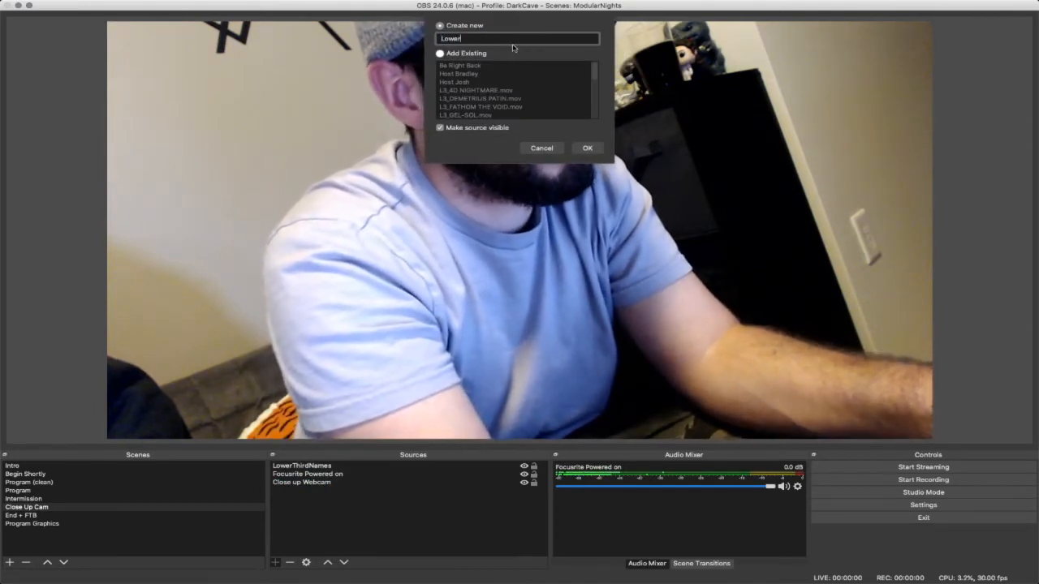
type("ThirdVideo")
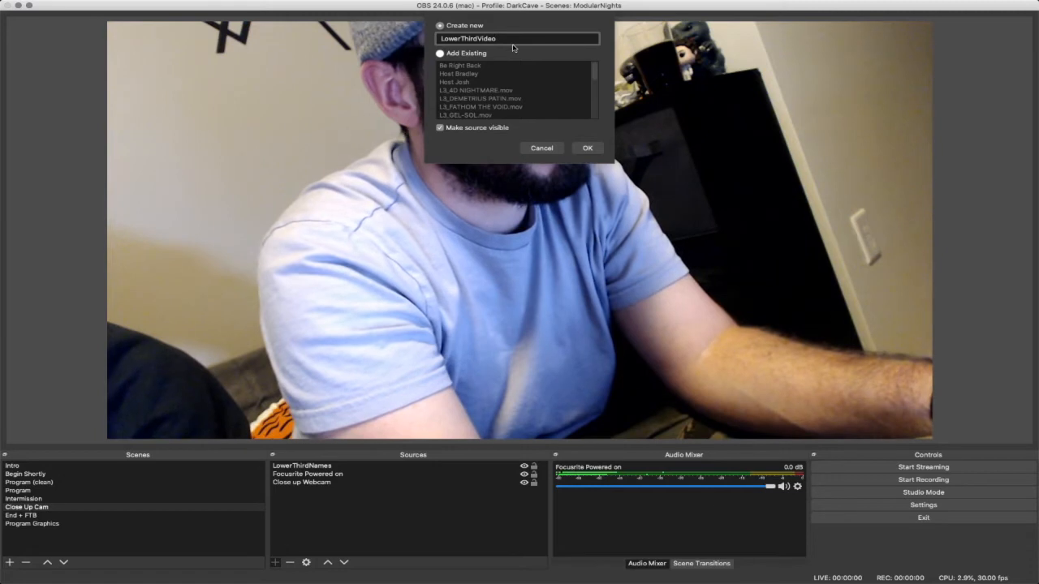
key("Return")
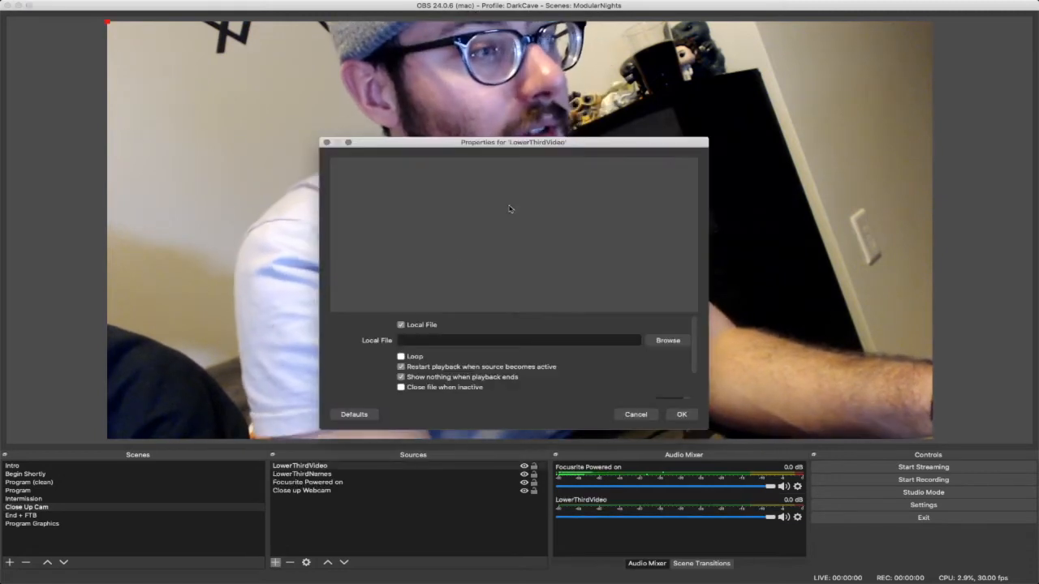
- Set L3_Names.mov from the StreamingYO folder as LowerThirdVideo's local file and accept the source properties
left_click(656, 339)
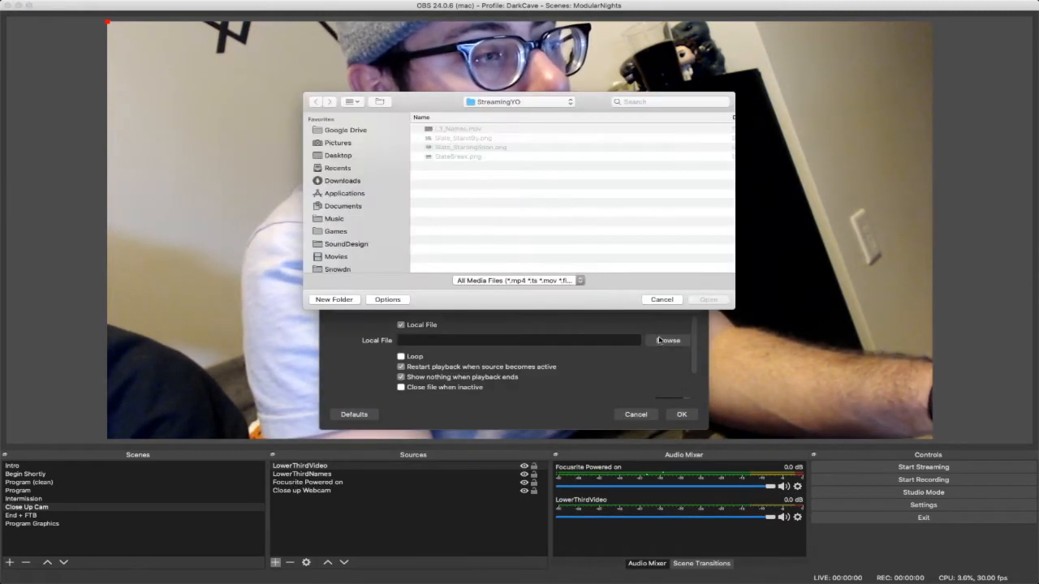
left_click(459, 129)
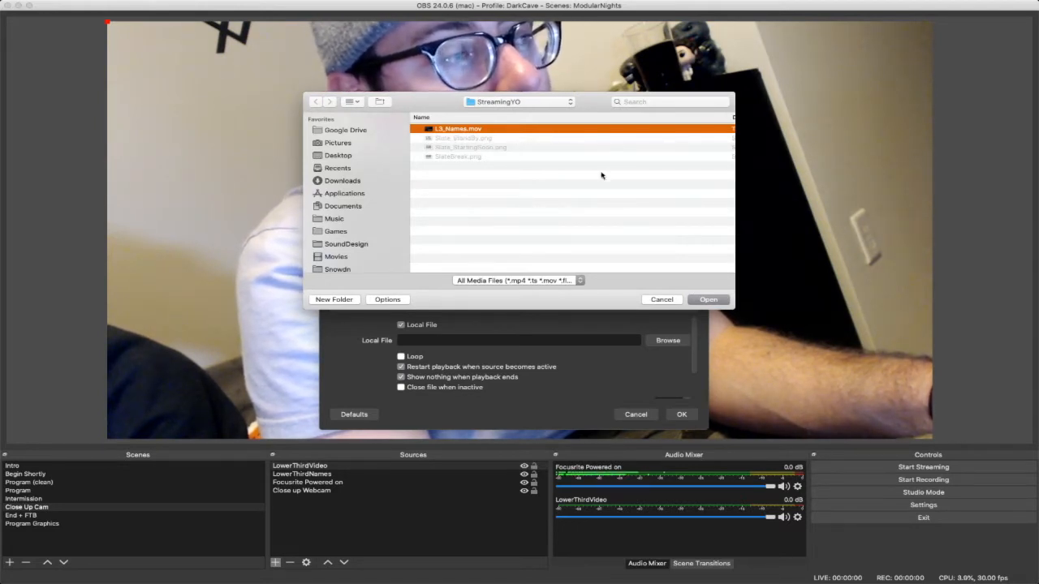
left_click(707, 300)
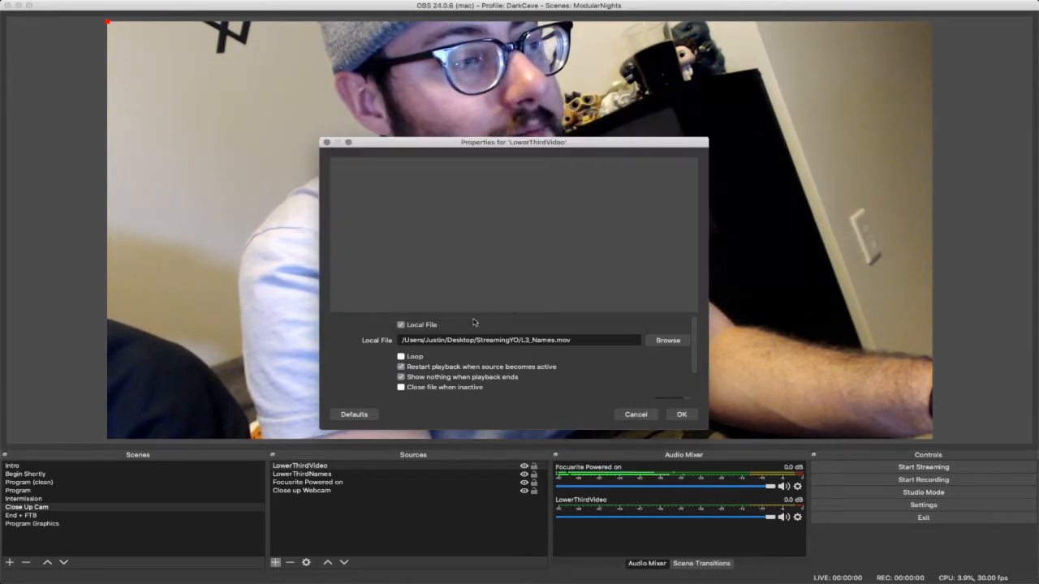
scroll(464, 326, "down", 3)
scroll(479, 325, "up", 3)
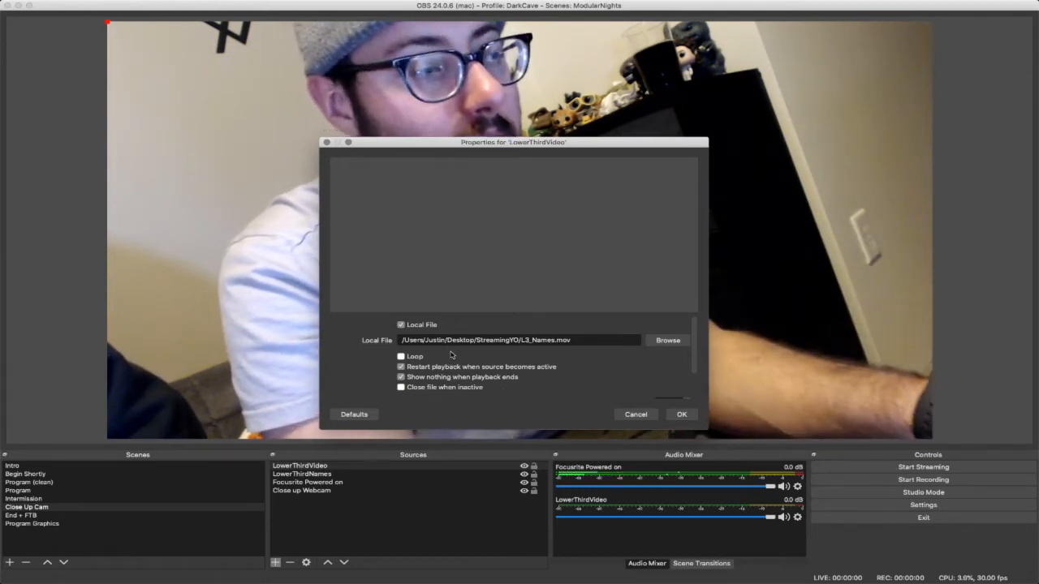
left_click(681, 414)
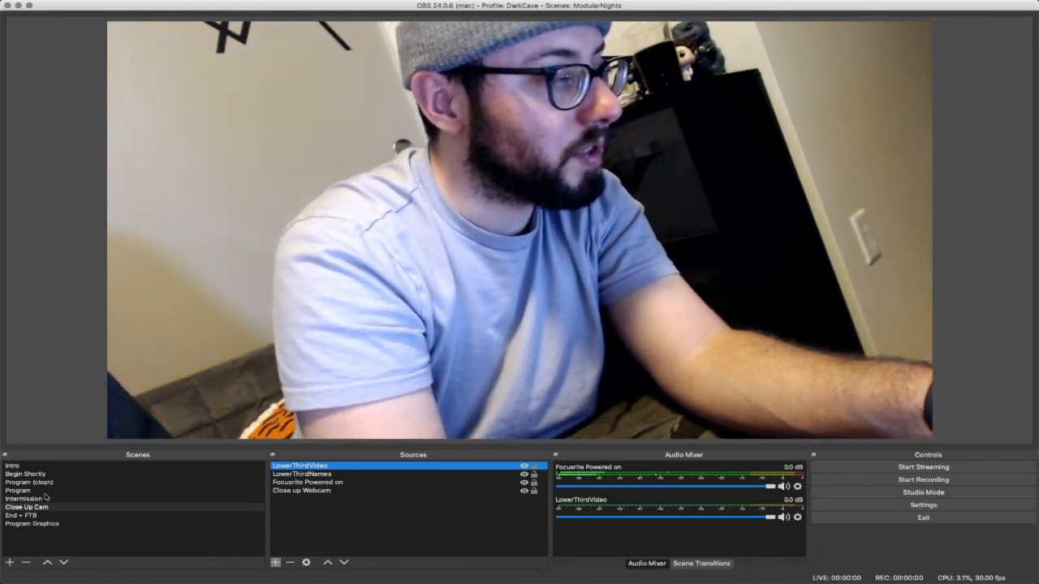
- Switch to the Program scene and on to the Begin Shortly scene, and turn on Studio Mode
left_click(32, 491)
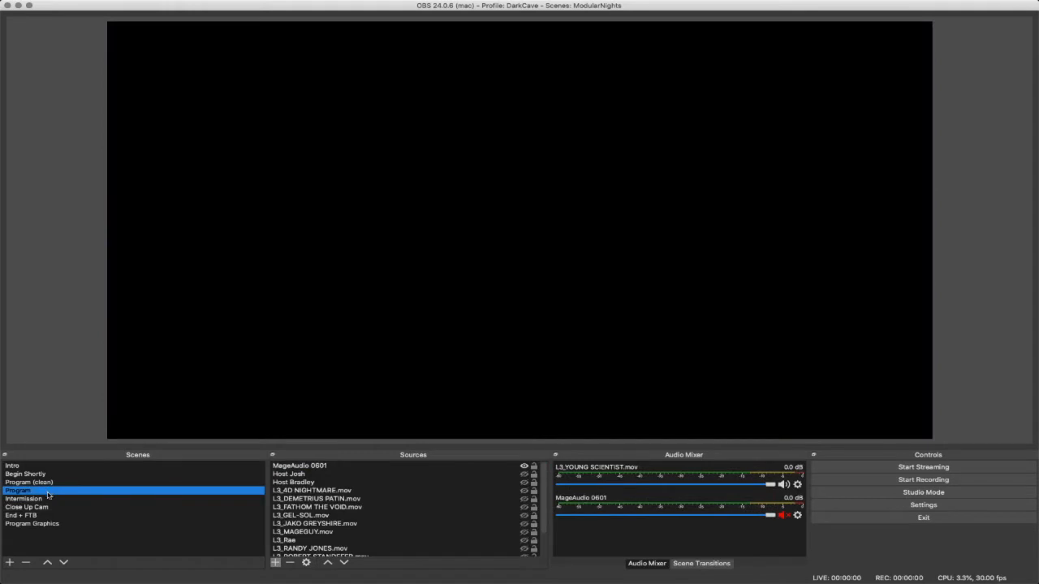
left_click(51, 475)
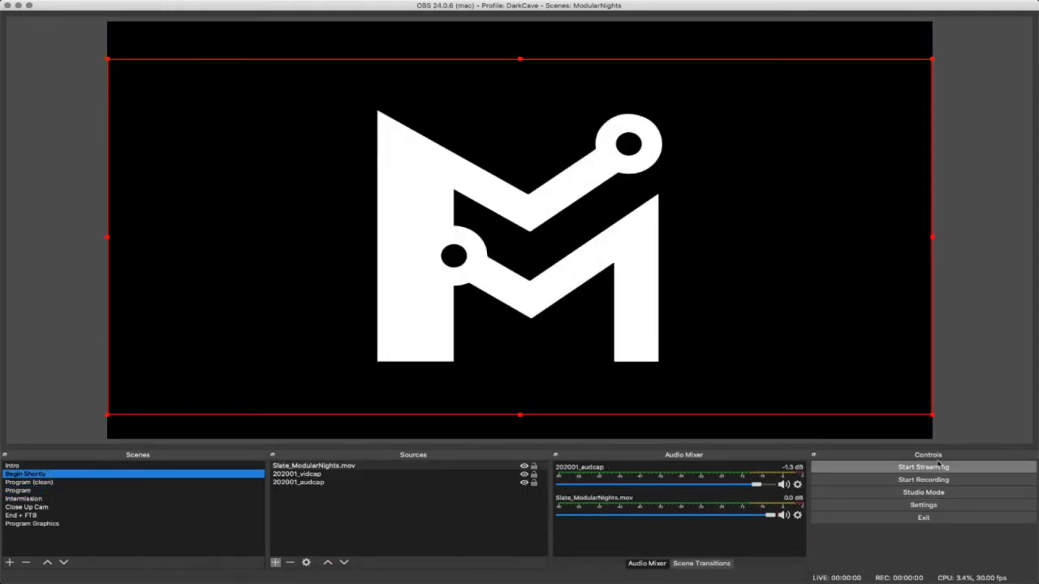
left_click(939, 493)
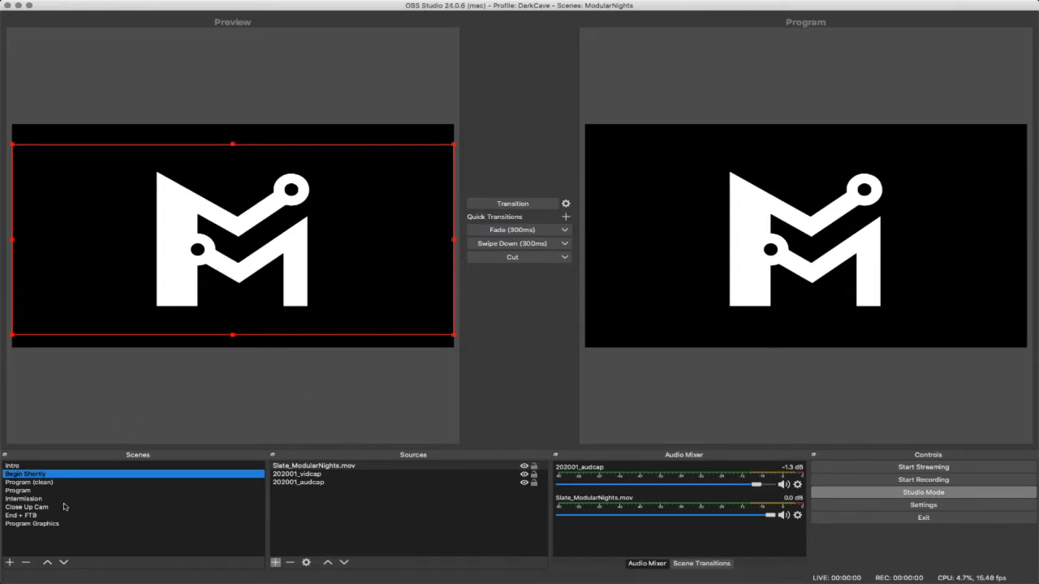
- Load the Close Up Cam scene into the preview, hide its LowerThirdVideo source, and transition the scene to the program output
left_click(33, 507)
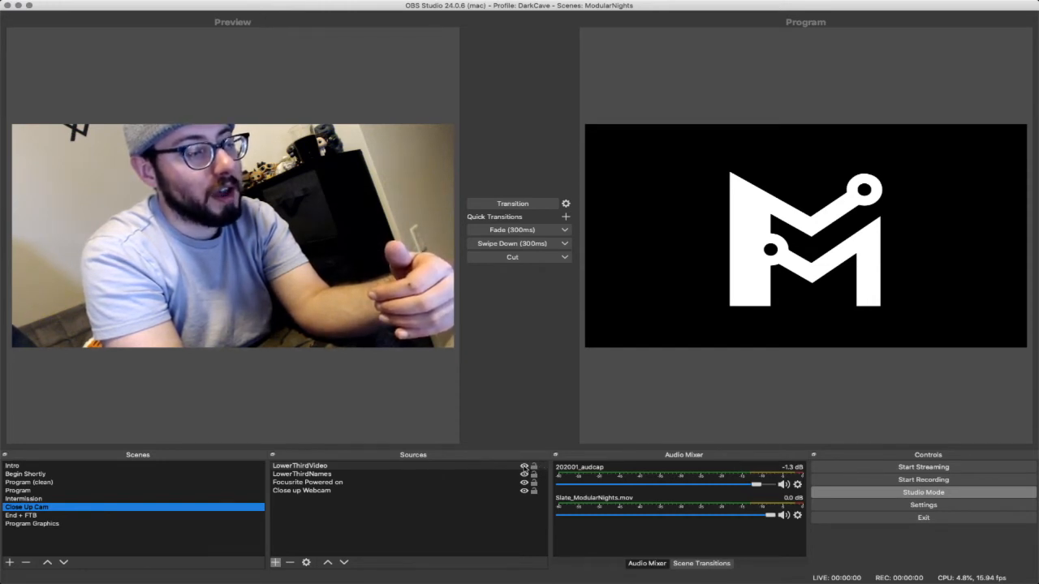
left_click(524, 468)
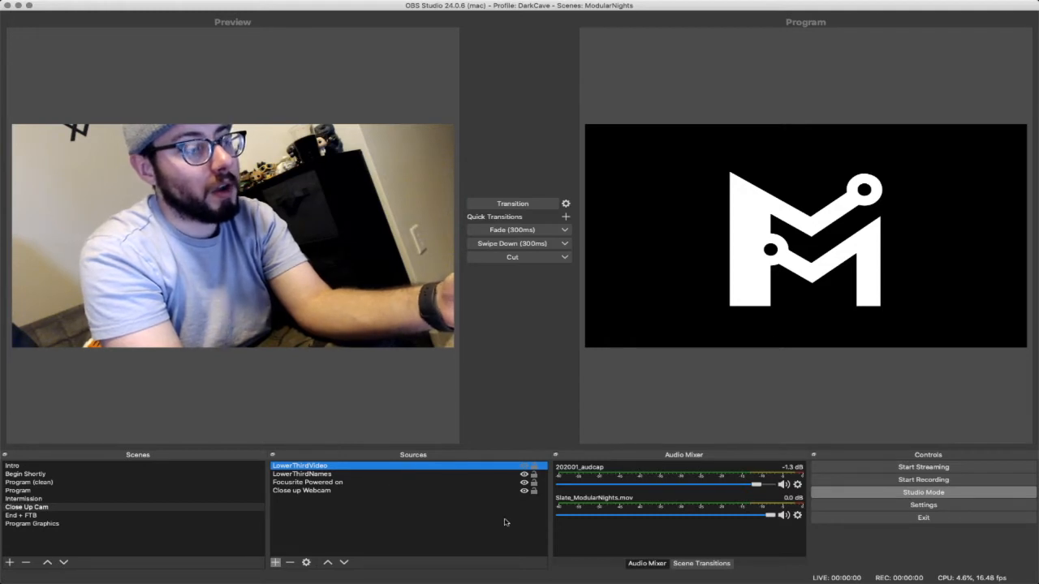
left_click(512, 204)
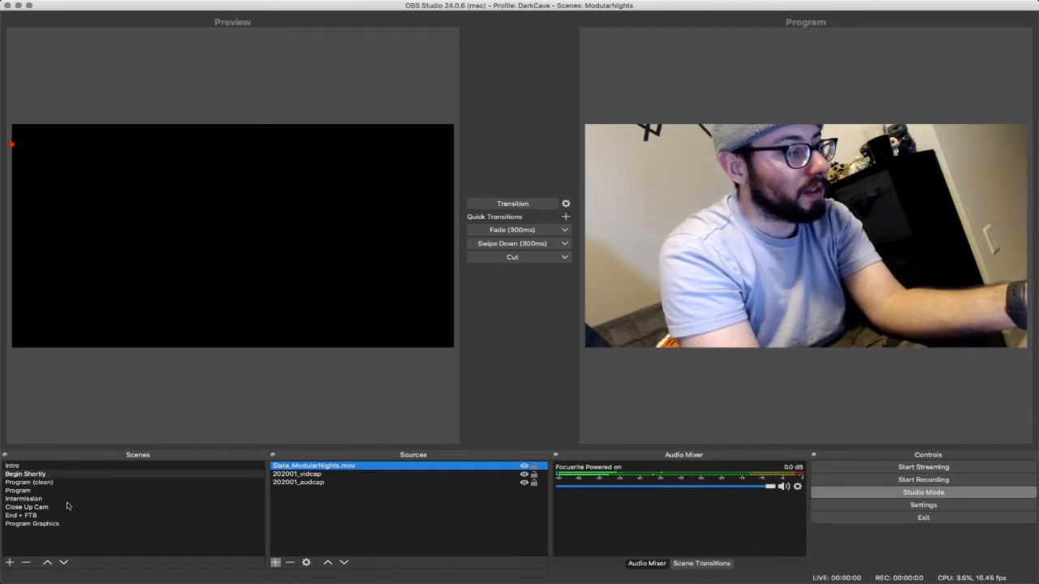
- Make LowerThirdVideo visible in the Close Up Cam preview and transition the scene to the program output
left_click(63, 506)
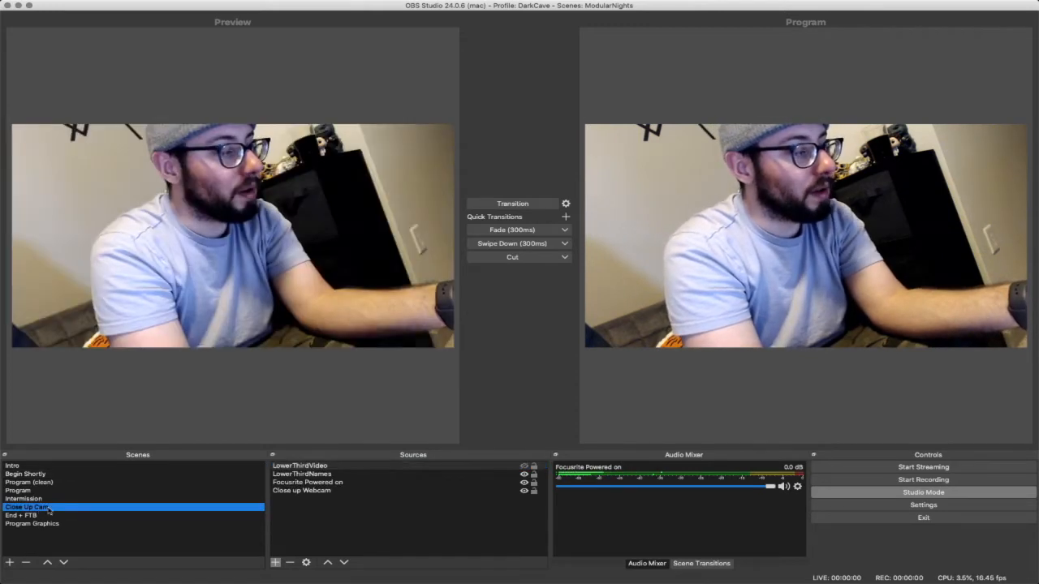
left_click(524, 469)
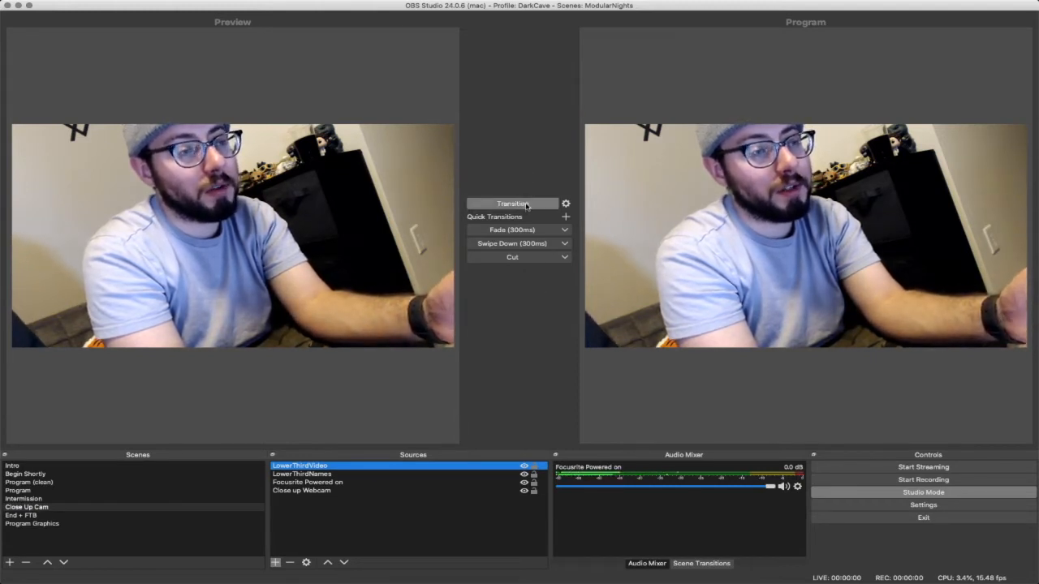
left_click(526, 205)
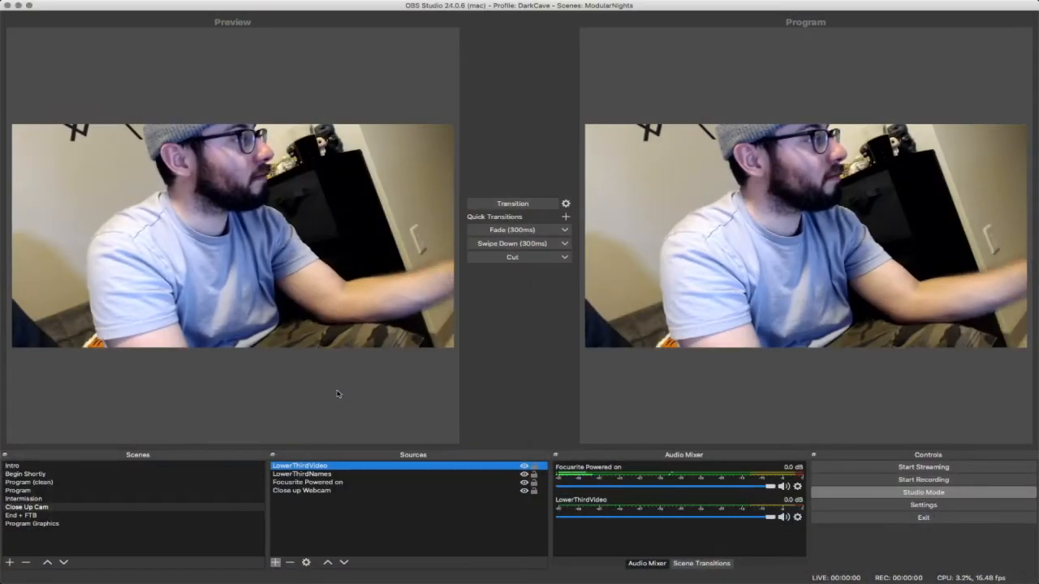
- Add a new Image source named "ImageForStream" to the Close Up Cam scene
left_click(275, 563)
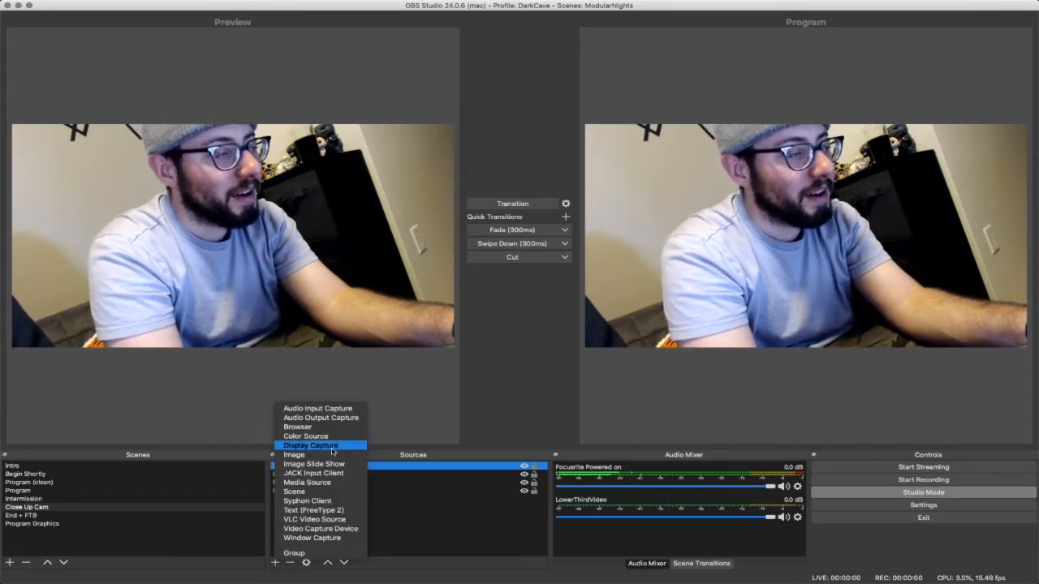
left_click(294, 454)
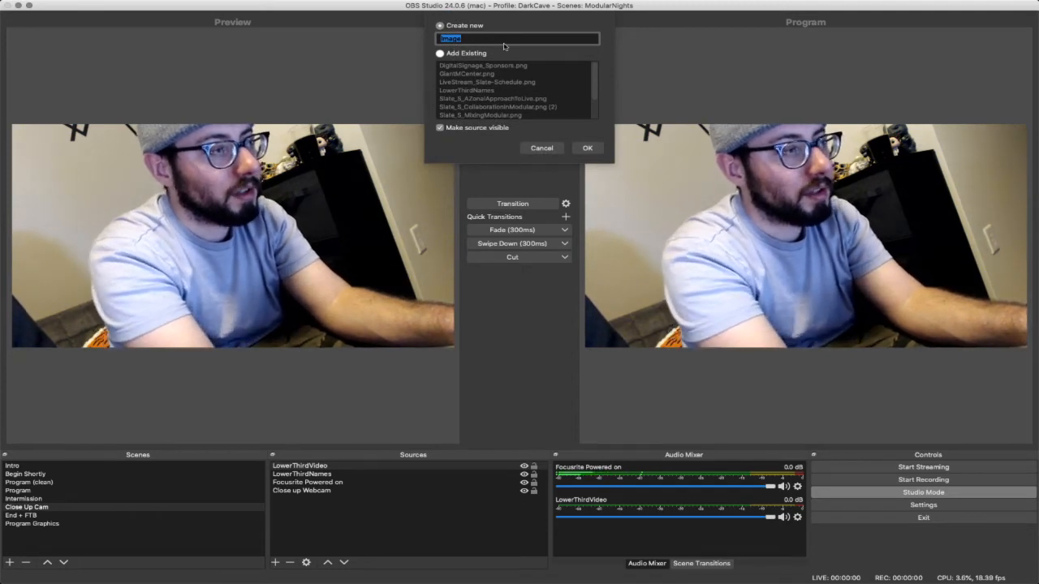
left_click(504, 43)
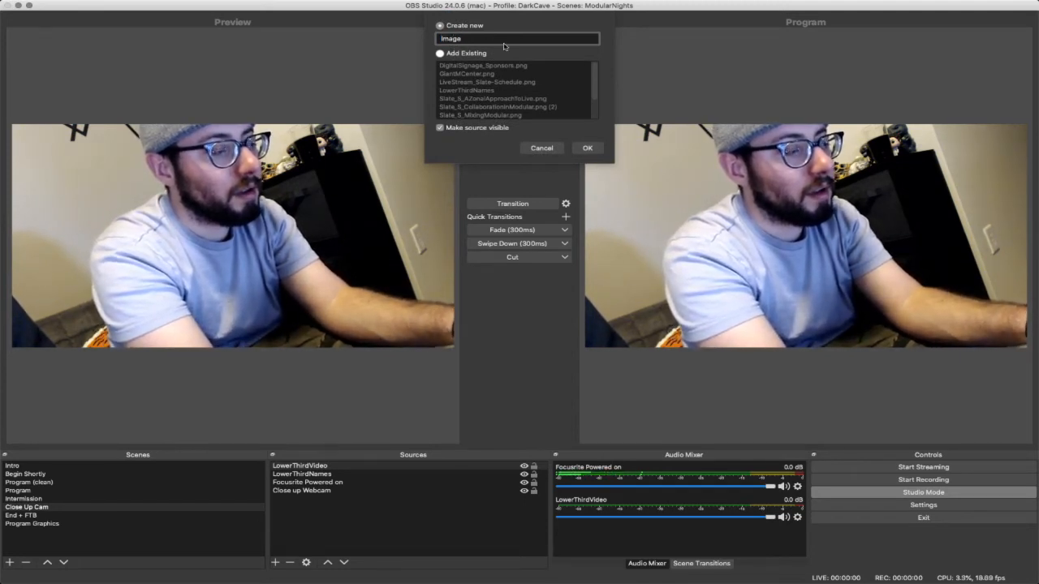
type("ForStream")
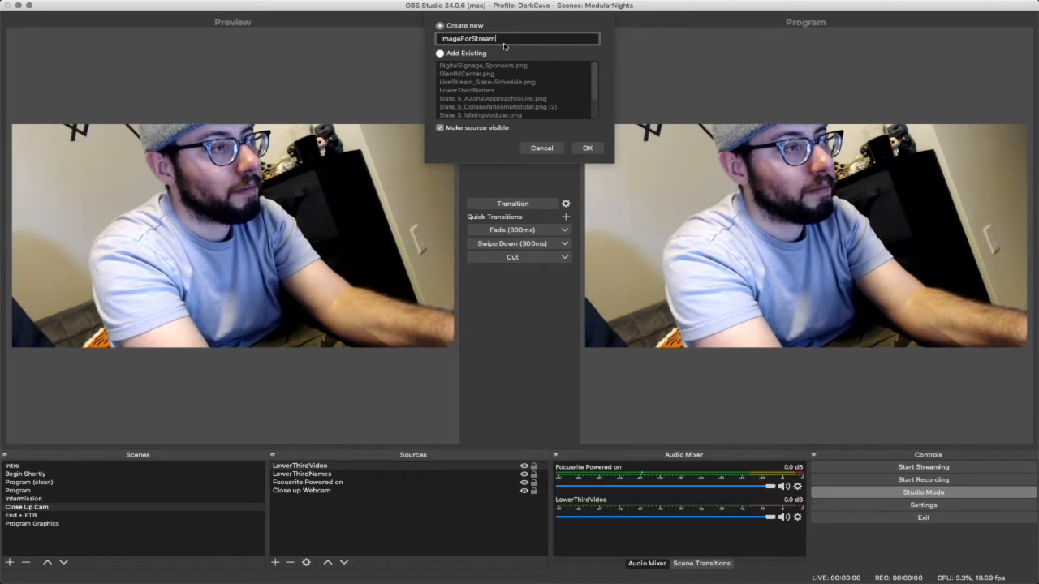
key("Return")
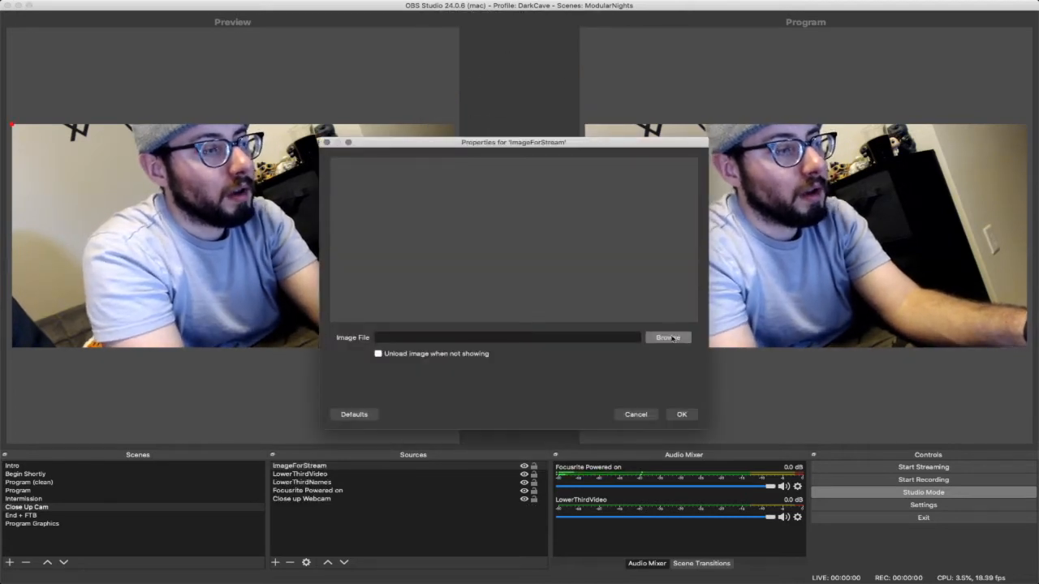
- Set Slate_StartingSoon.png from the StreamingYO folder as ImageForStream's image file and accept the source properties
left_click(668, 337)
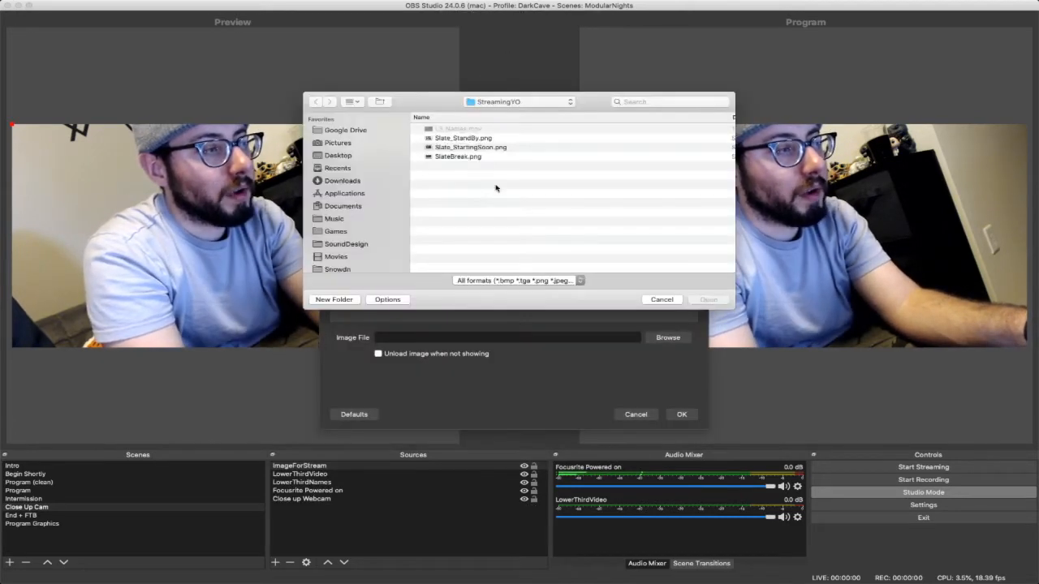
left_click(460, 147)
key("space")
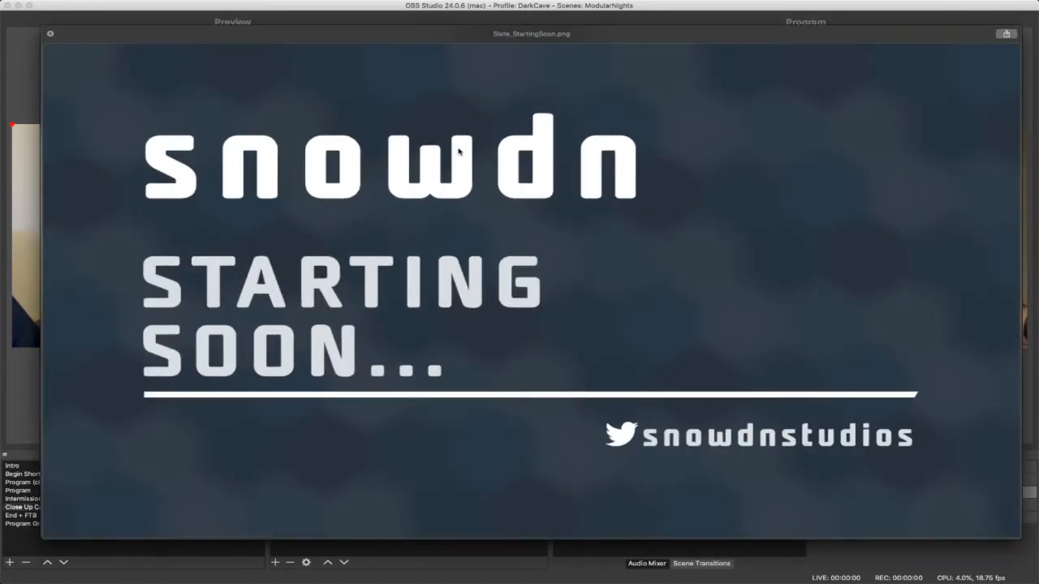
key("space")
key("Down")
key("Up")
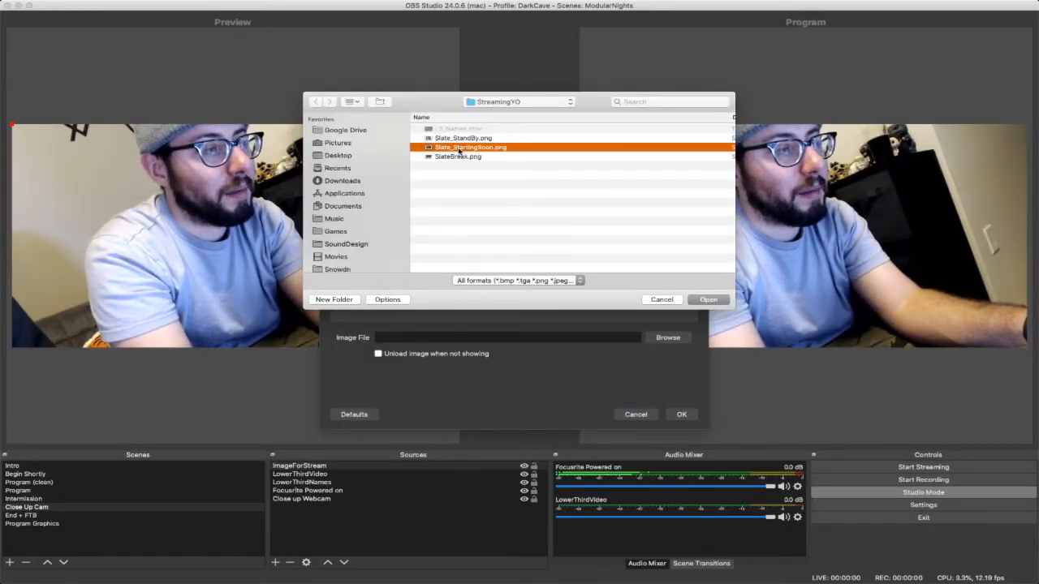
key("Up")
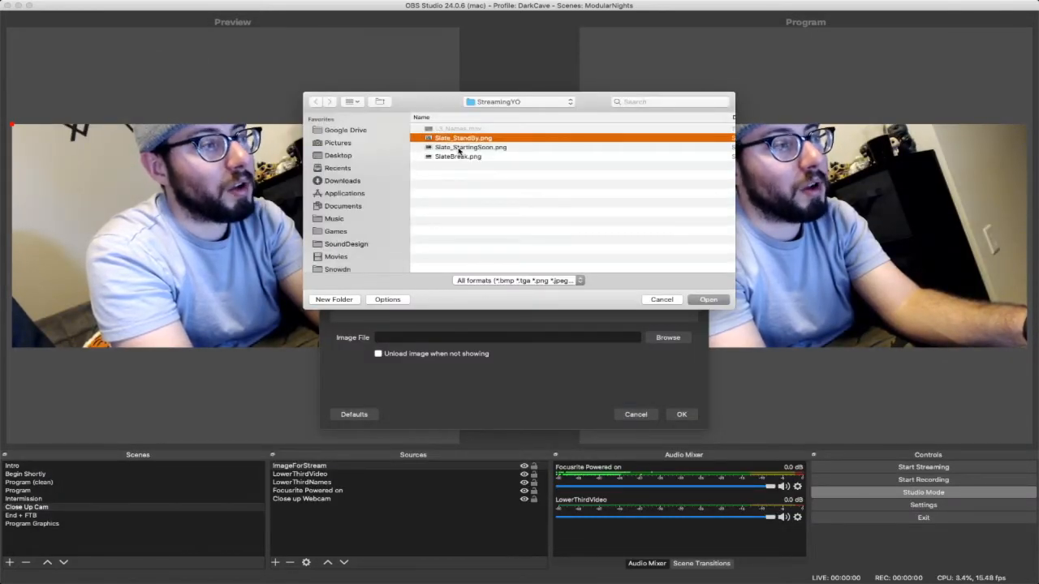
key("Down")
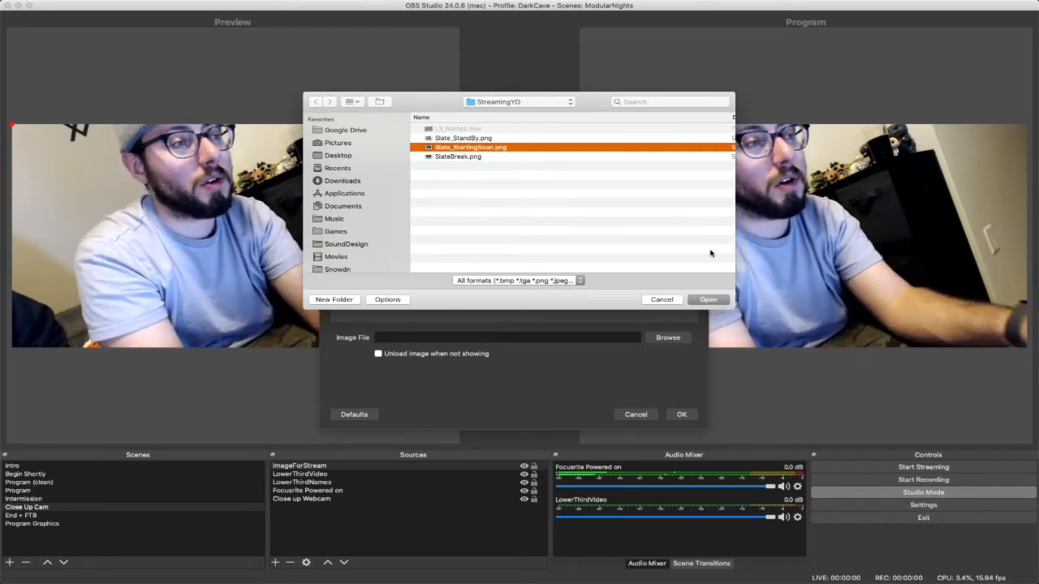
left_click(720, 304)
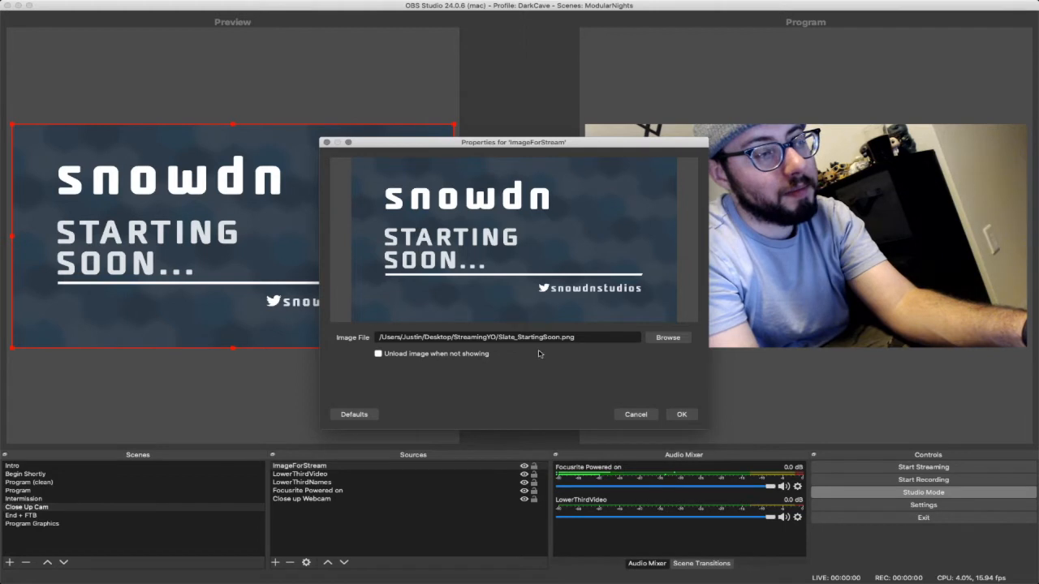
left_click(685, 415)
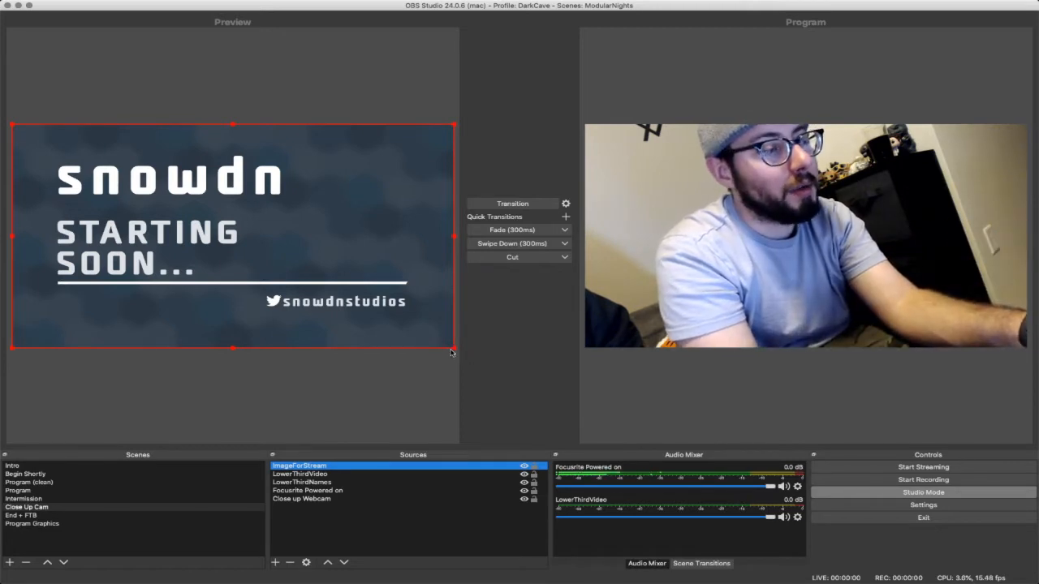
- Shrink the Starting Soon image to about half the preview's width and place it over the lower-right part of the webcam picture
mouse_move(453, 349)
left_mouse_down()
mouse_move(400, 315)
mouse_move(418, 345)
mouse_move(412, 325)
mouse_move(252, 221)
mouse_move(377, 316)
mouse_move(262, 246)
mouse_move(438, 316)
mouse_move(353, 288)
mouse_move(230, 208)
mouse_move(333, 232)
mouse_move(263, 227)
mouse_move(362, 251)
mouse_move(209, 192)
mouse_move(375, 310)
mouse_move(249, 227)
left_mouse_up()
left_click_drag(130, 165, 302, 258)
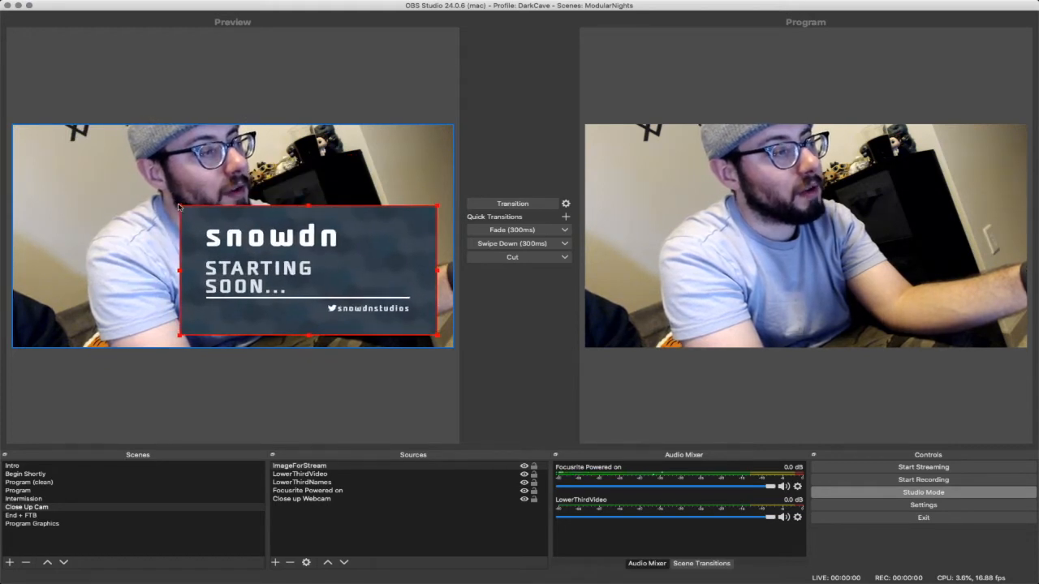
left_click_drag(177, 204, 225, 229)
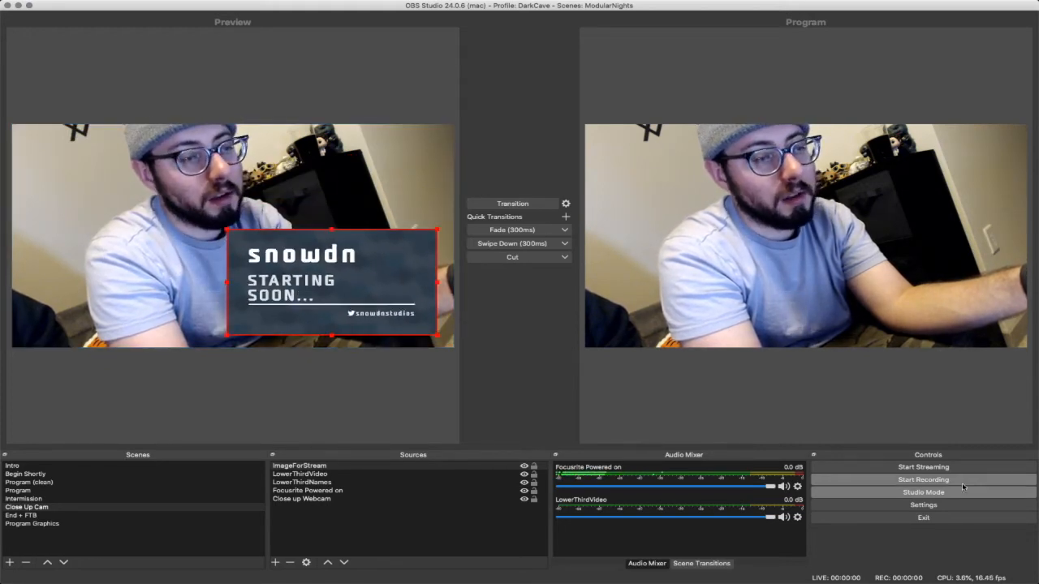
- Turn off Studio Mode, scale the Starting Soon image down further and place it in the canvas's lower-right corner
left_click(935, 493)
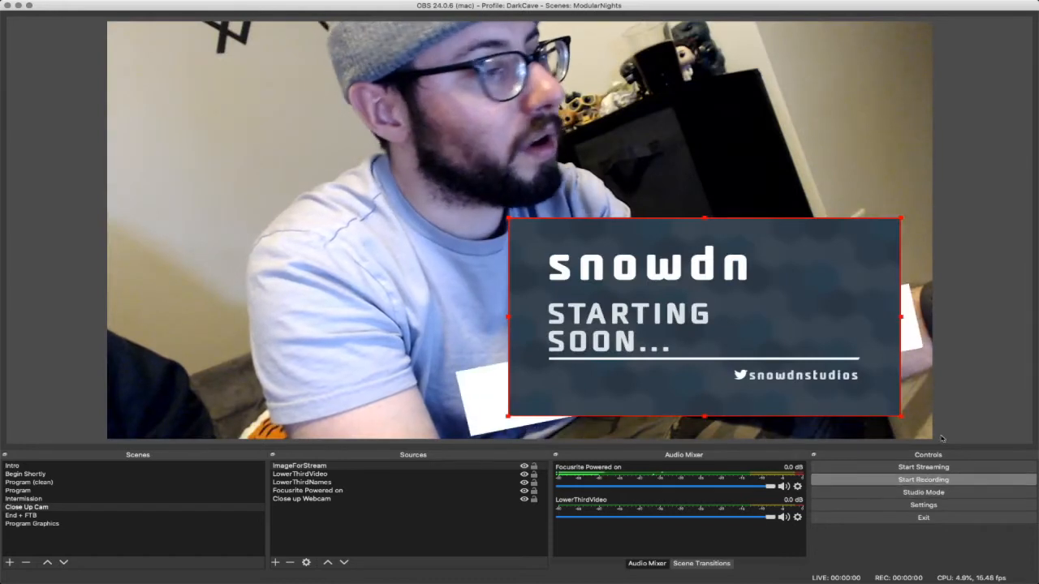
left_click_drag(582, 255, 214, 157)
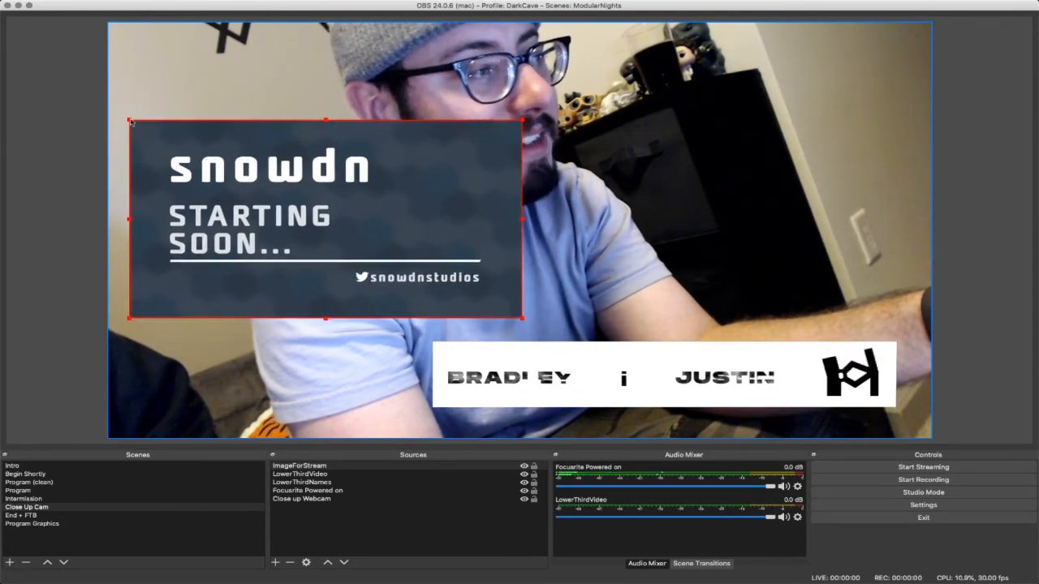
left_click_drag(131, 124, 279, 196)
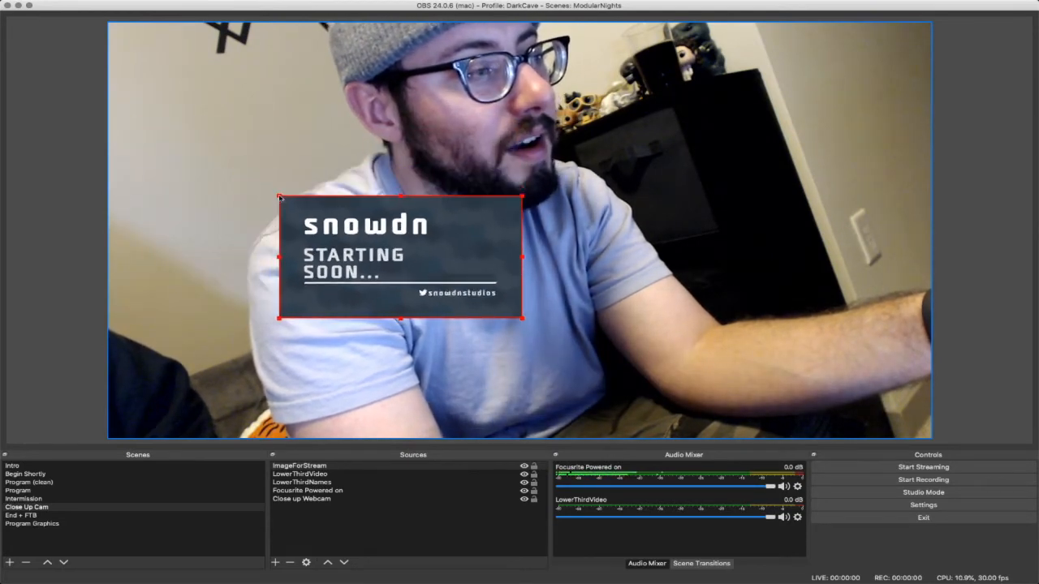
left_click_drag(386, 231, 791, 344)
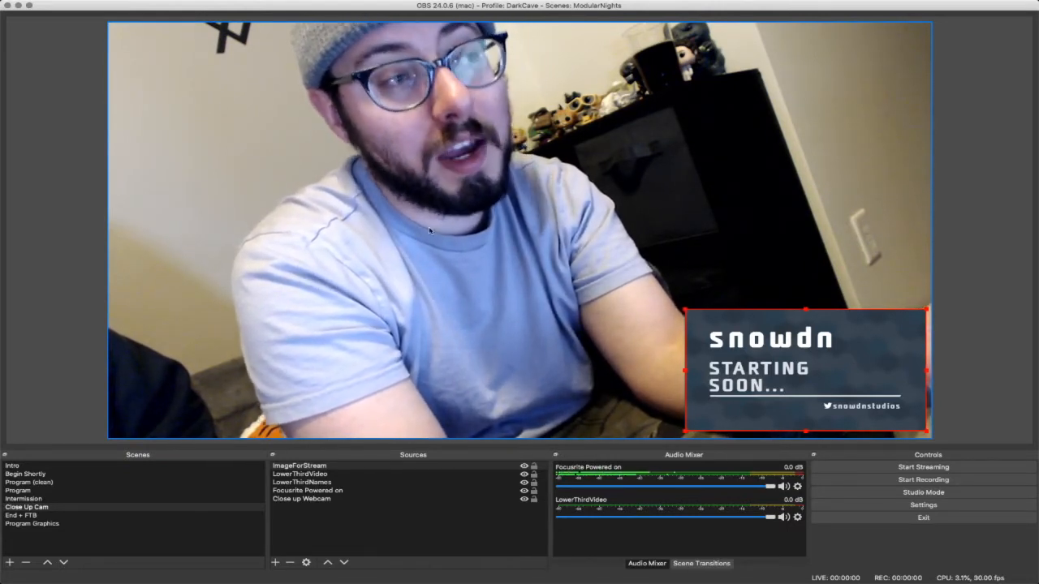
- Apply the Fit to screen transform to the Starting Soon image and deselect it
right_click(838, 386)
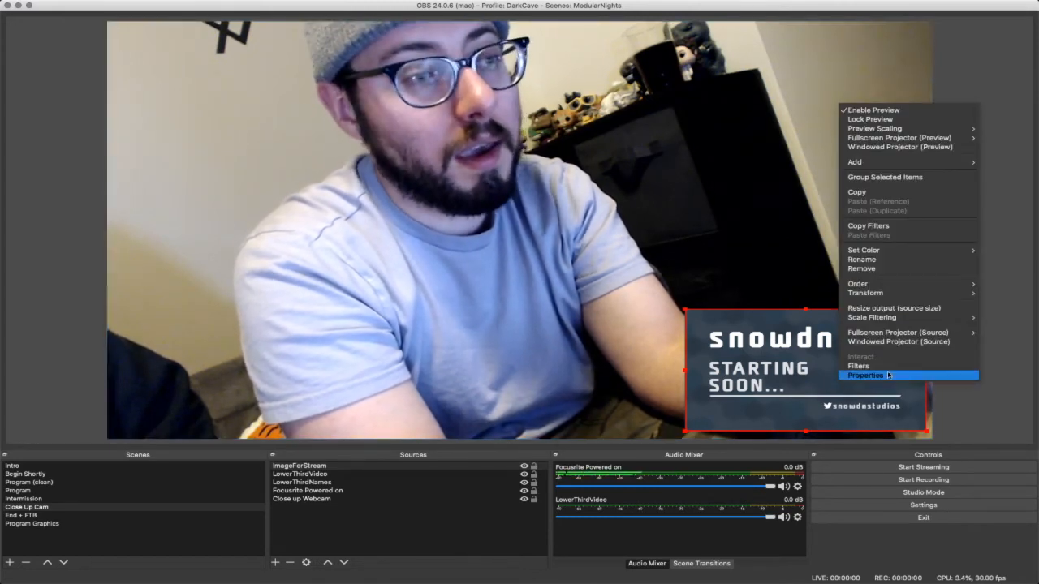
mouse_move(902, 295)
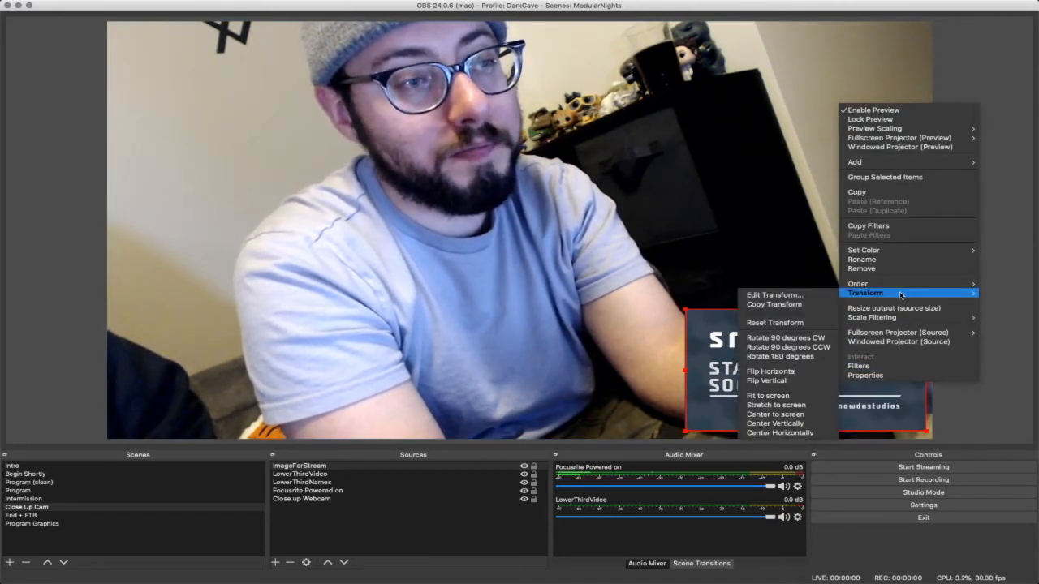
mouse_move(856, 290)
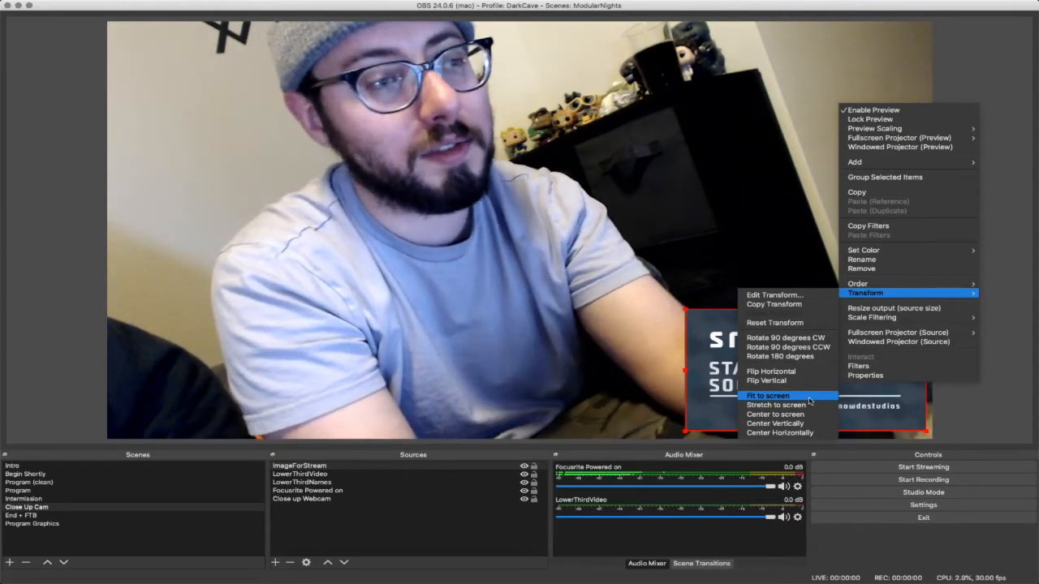
left_click(808, 400)
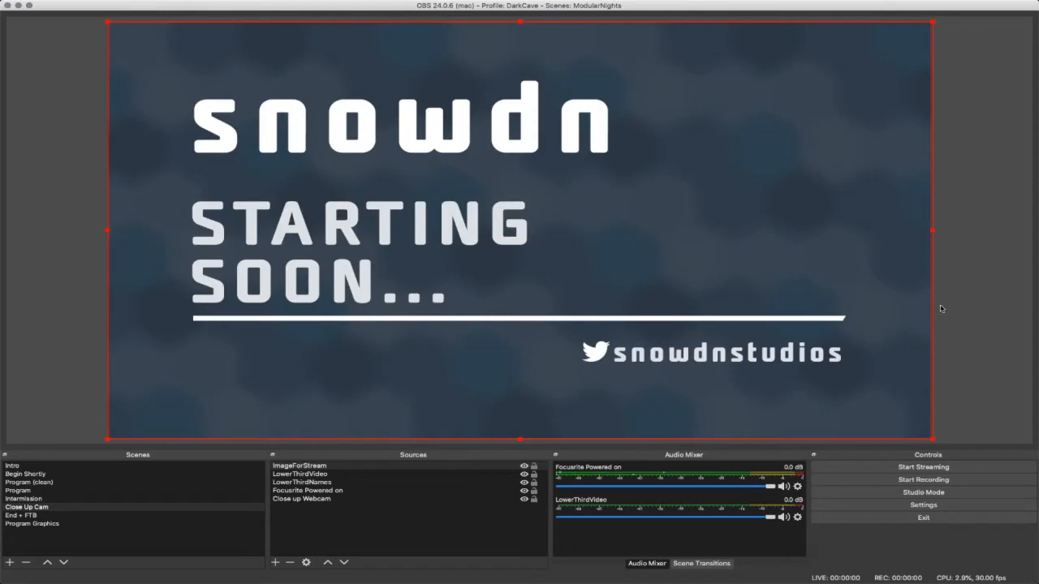
left_click(787, 205)
left_click(36, 302)
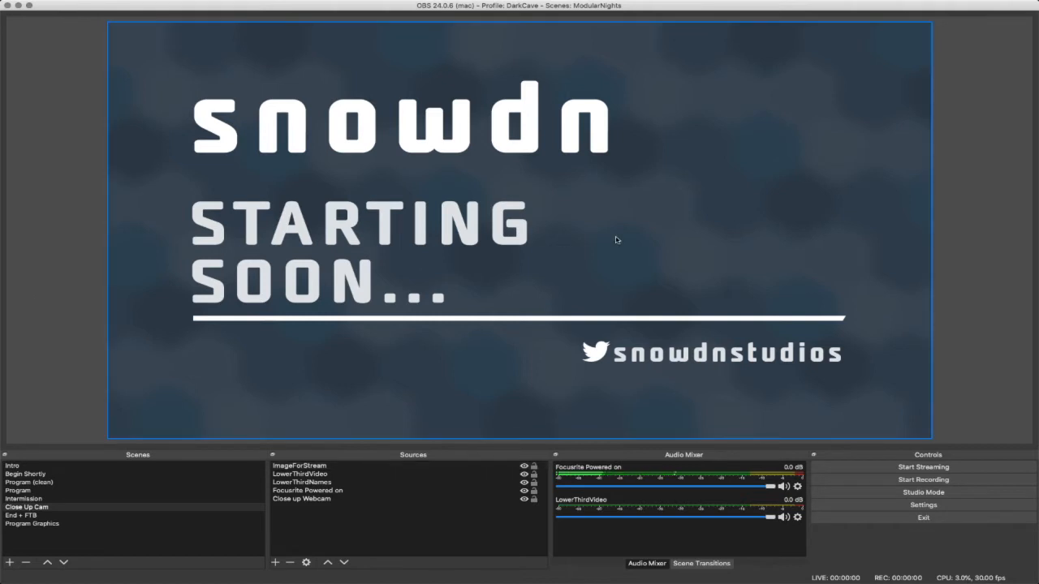
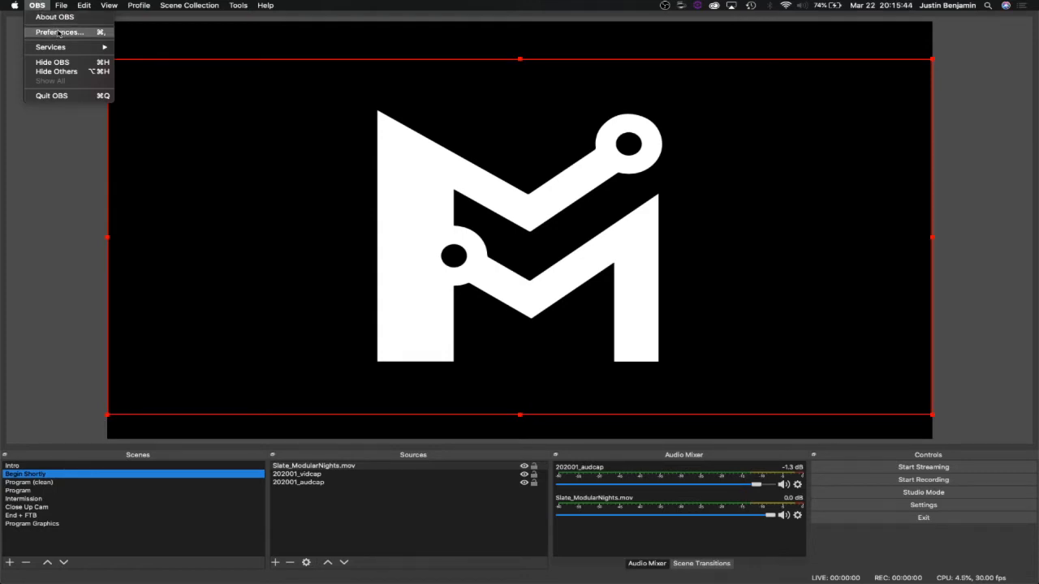
- Open the stream settings and clear the custom server address
left_click(58, 32)
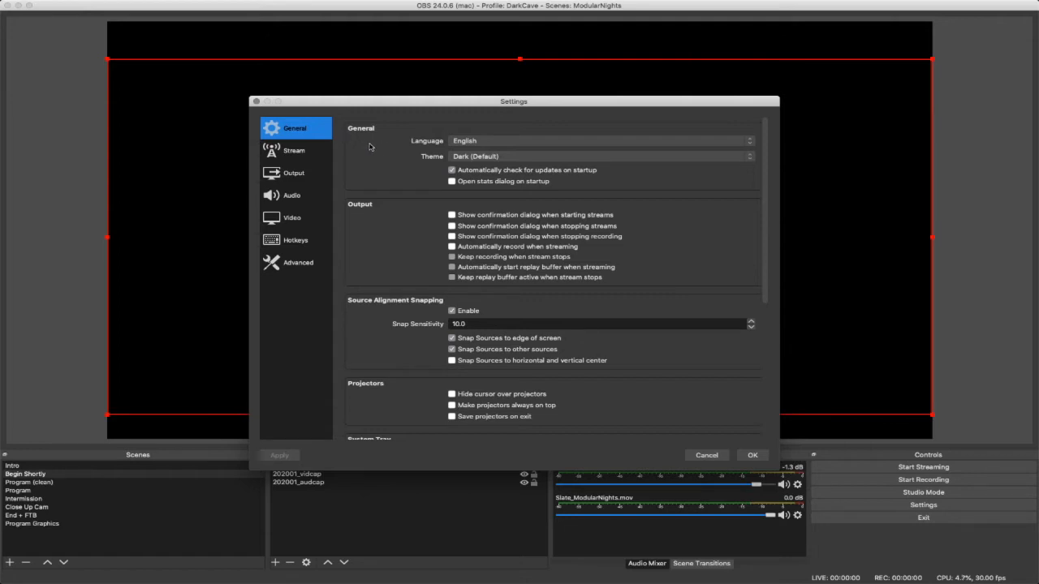
left_click(308, 151)
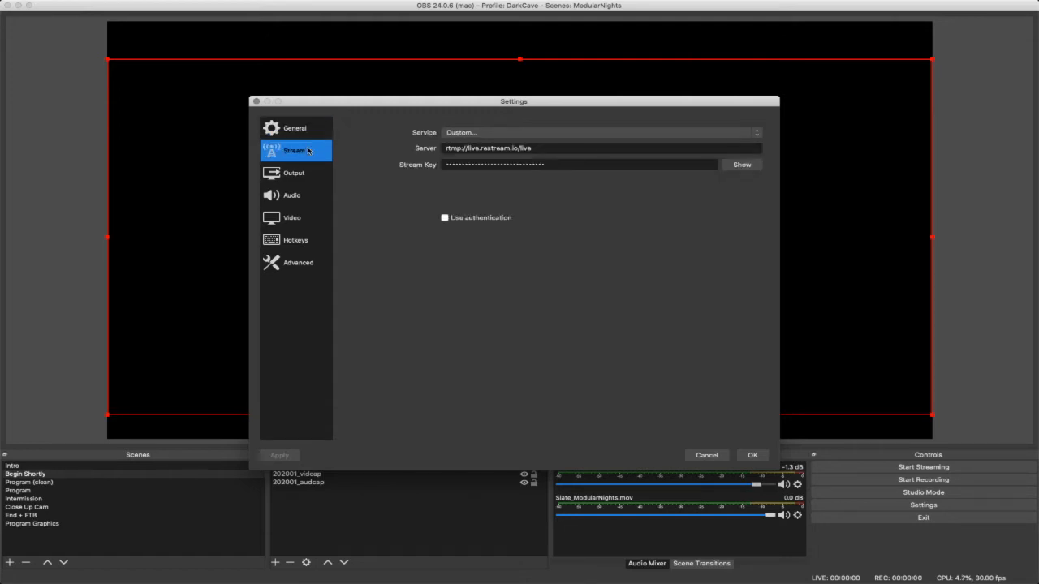
left_click(575, 147)
double_click(575, 148)
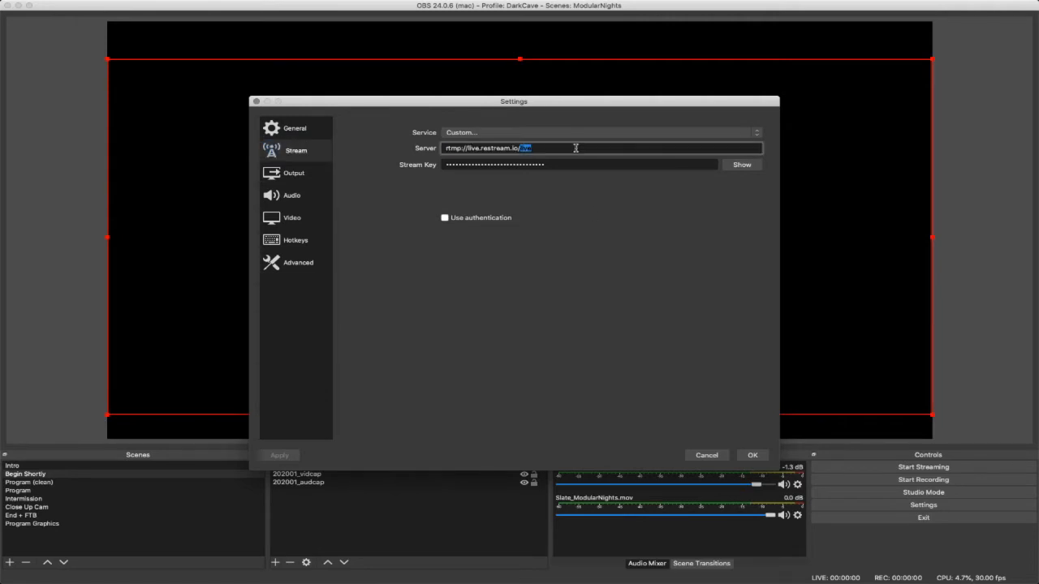
triple_click(575, 147)
key("BackSpace")
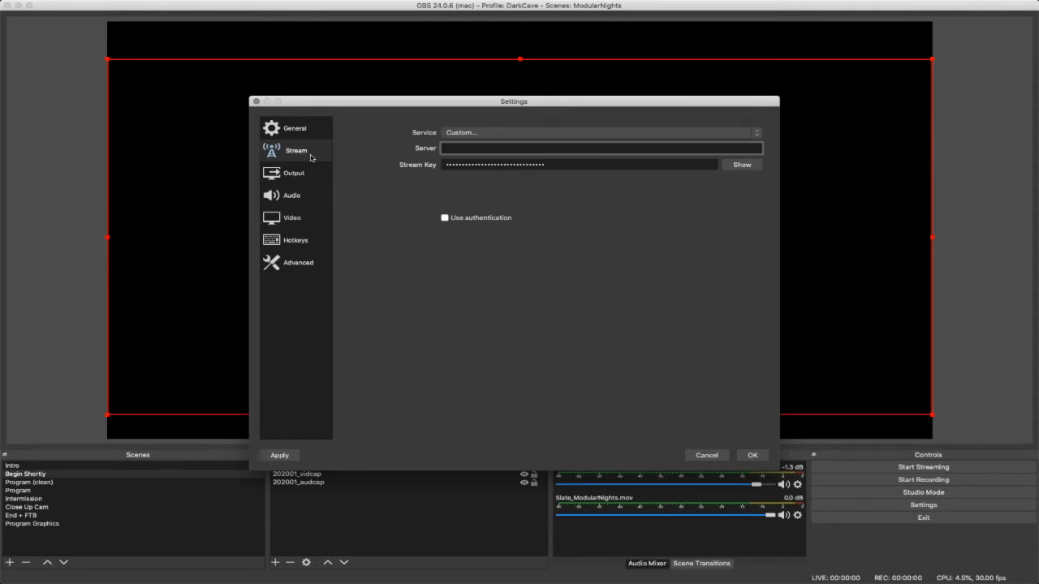
- Set the streaming service to Twitch with US West: Seattle, WA as the server
left_click(478, 133)
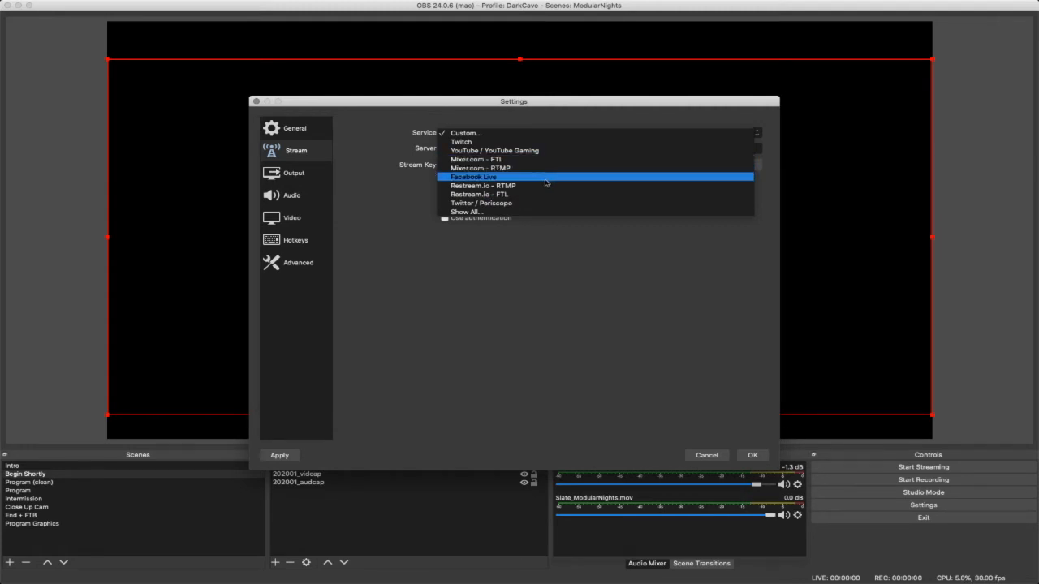
left_click(492, 144)
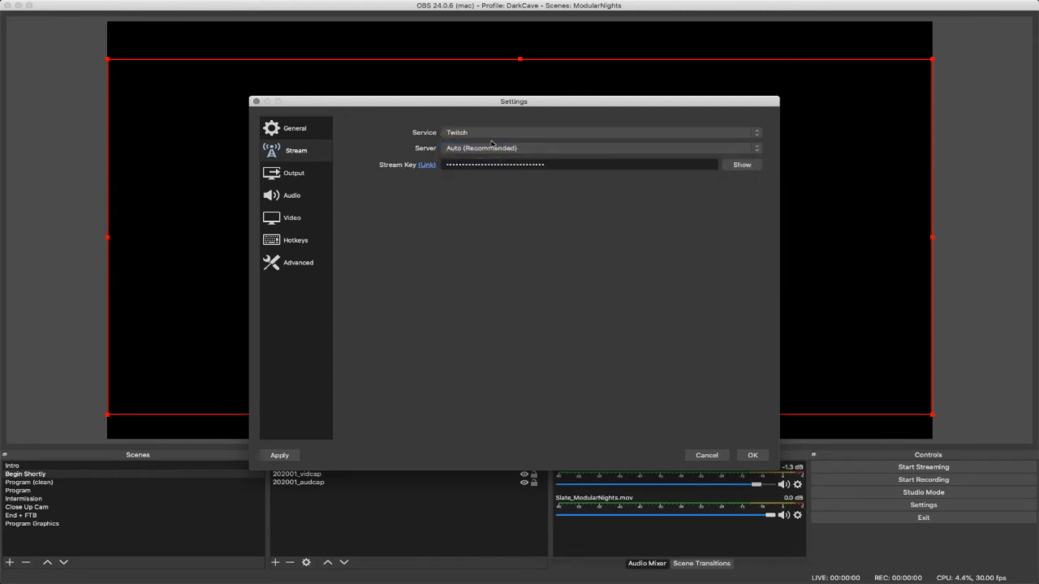
left_click(543, 151)
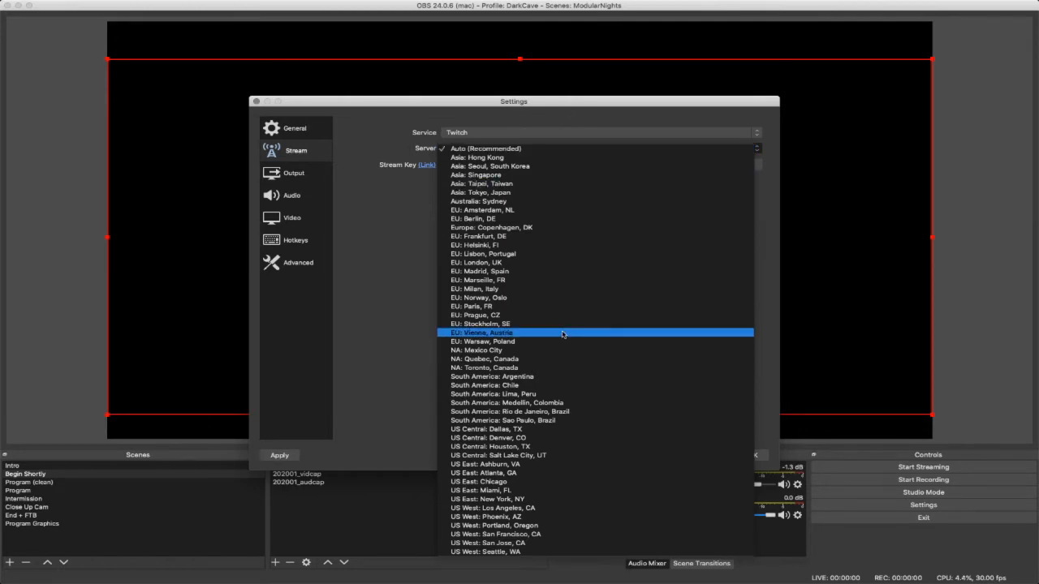
left_click(559, 118)
left_click(558, 149)
left_click(518, 552)
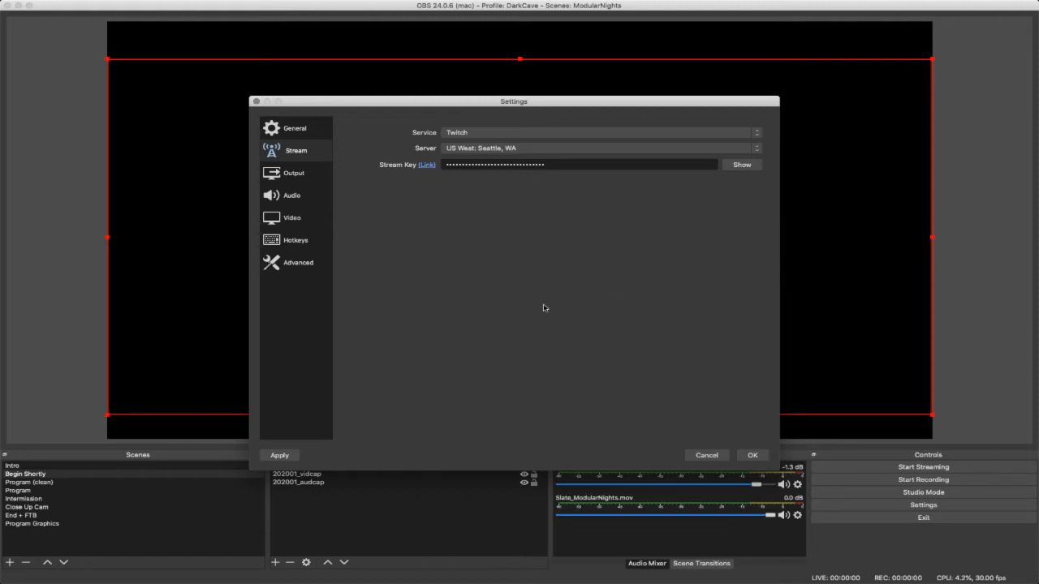
- Switch to the Chrome browser, open the Twitch channel page and dismiss its Watch Now overlay
mouse_move(385, 581)
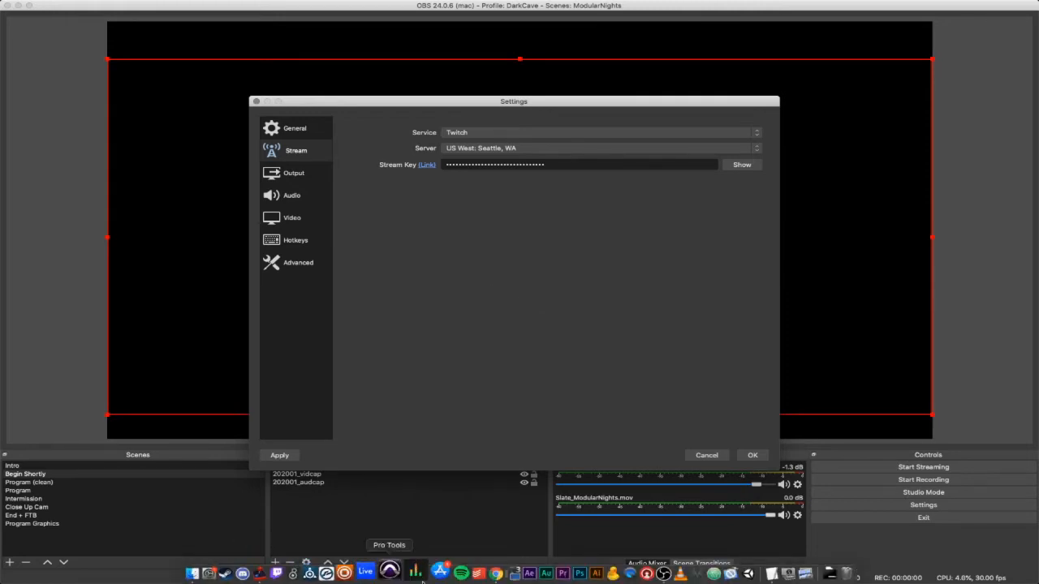
left_click(479, 574)
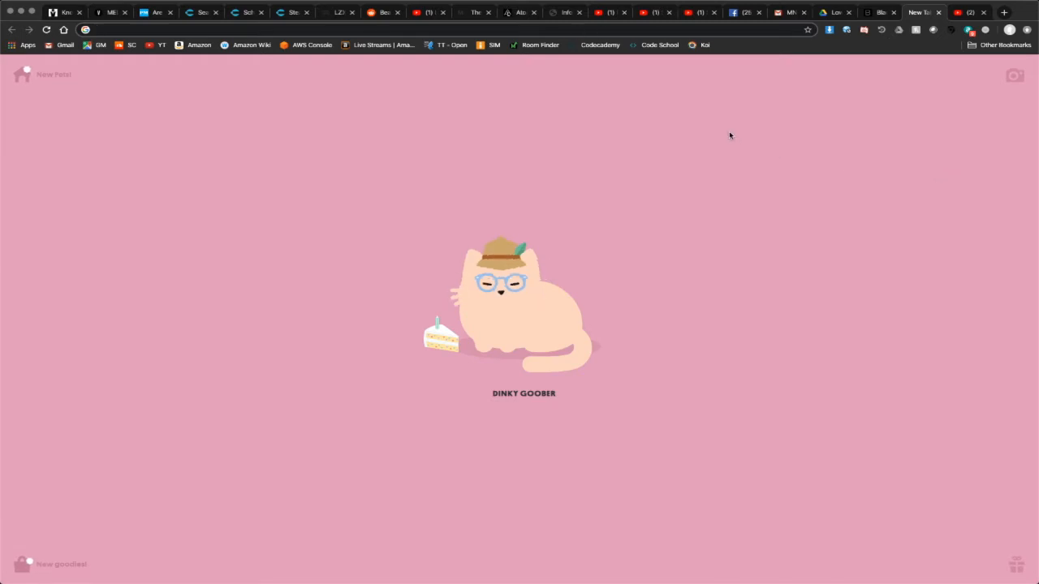
type("twitch.tv/")
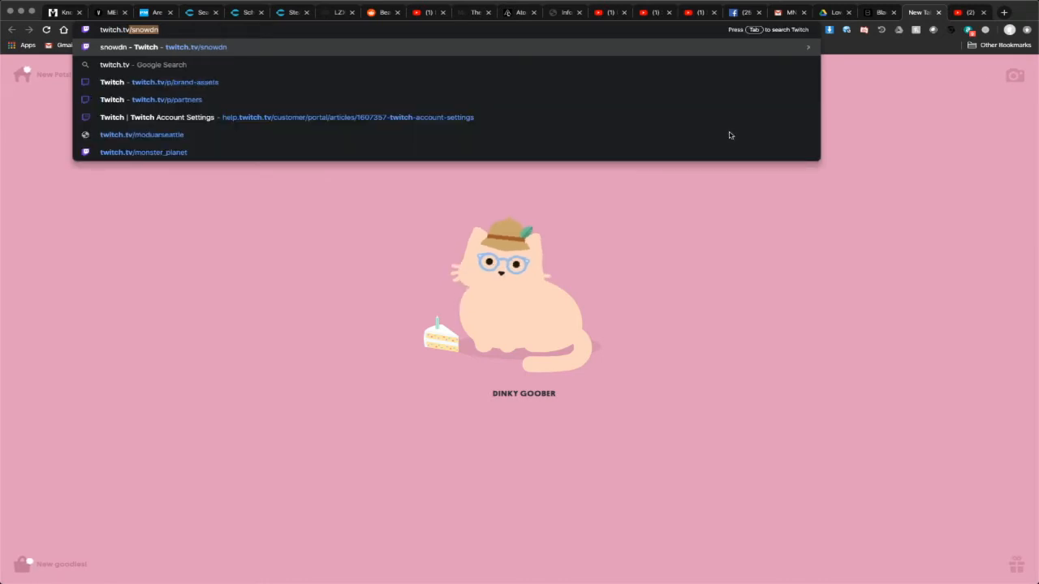
key("Return")
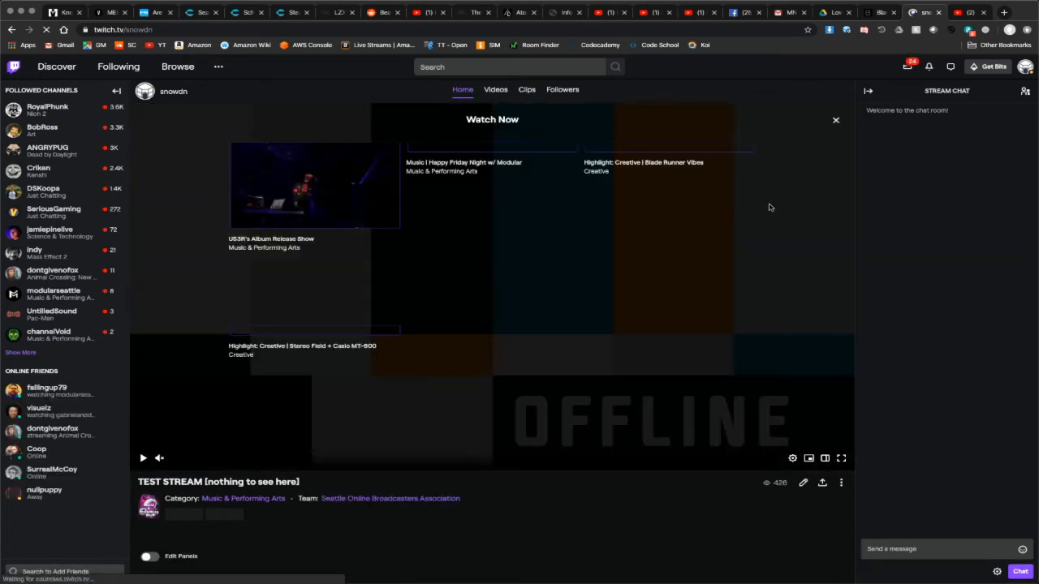
left_click(836, 120)
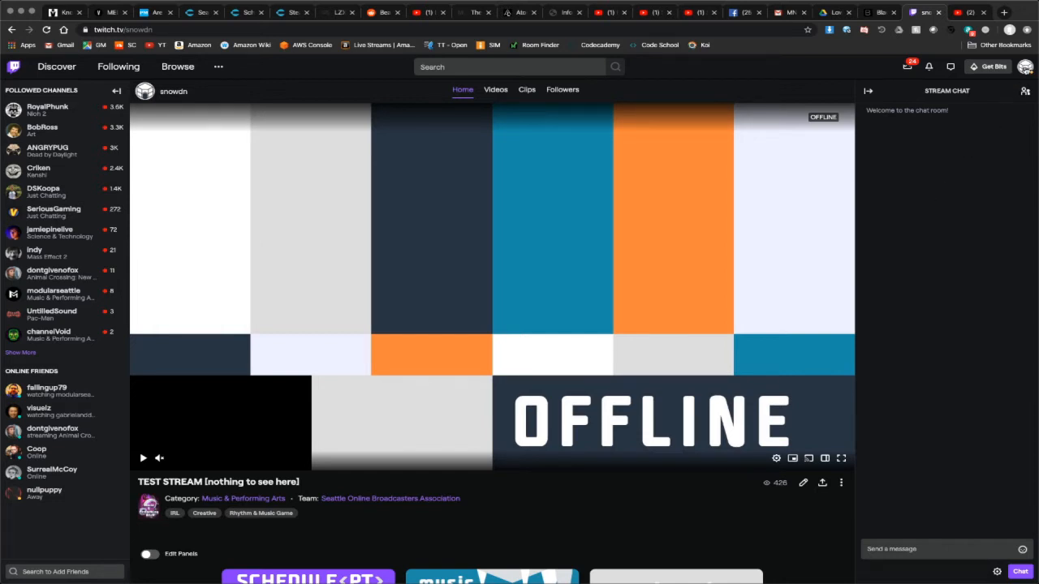
- Open the Channel and Videos settings of the Twitch account and copy the primary stream key
left_click(1025, 68)
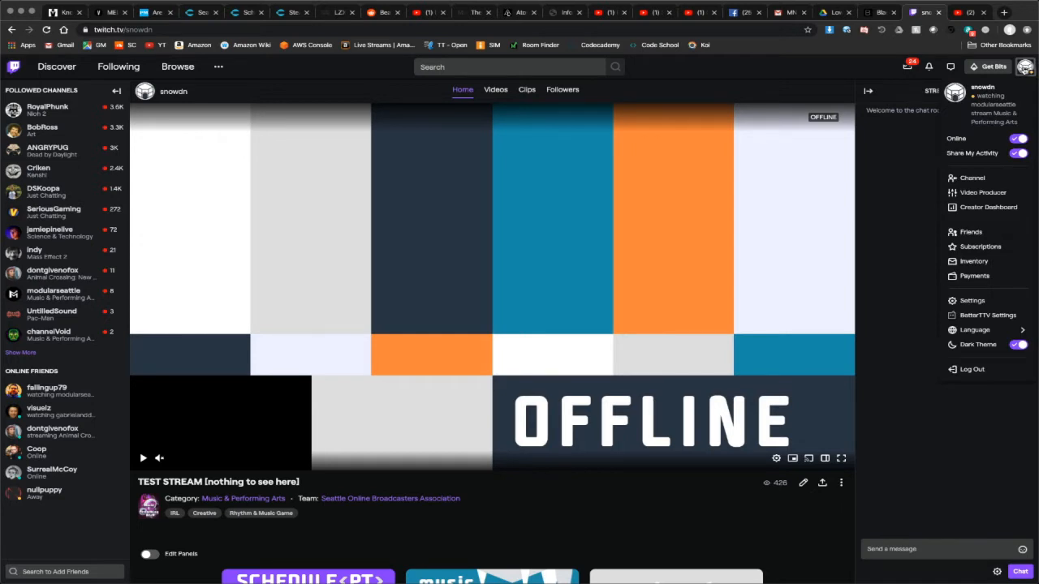
left_click(995, 303)
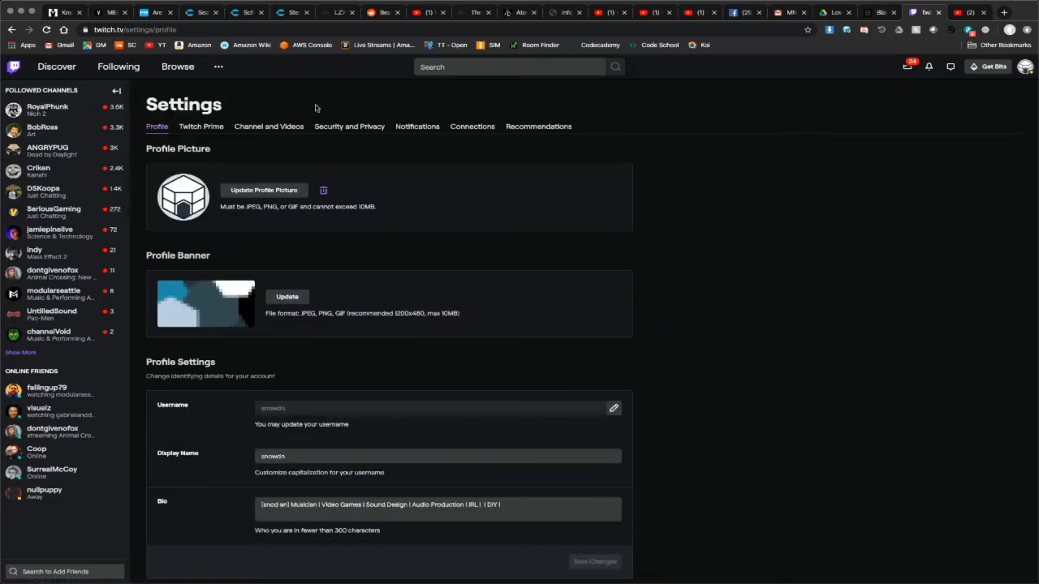
left_click(276, 132)
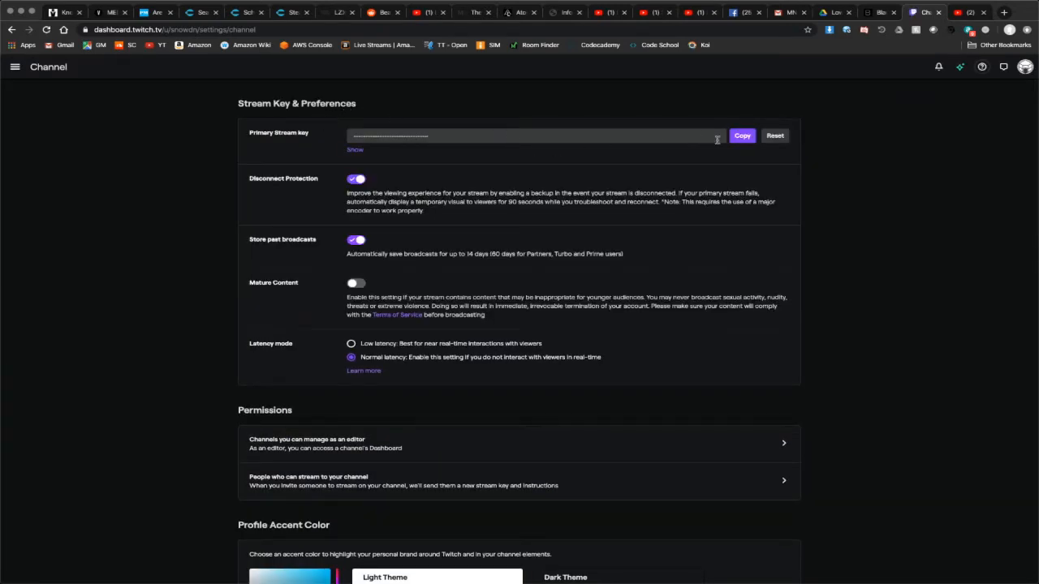
left_click(740, 136)
- Switch back to OBS and replace the existing stream key with the copied Twitch stream key
key("super+Tab")
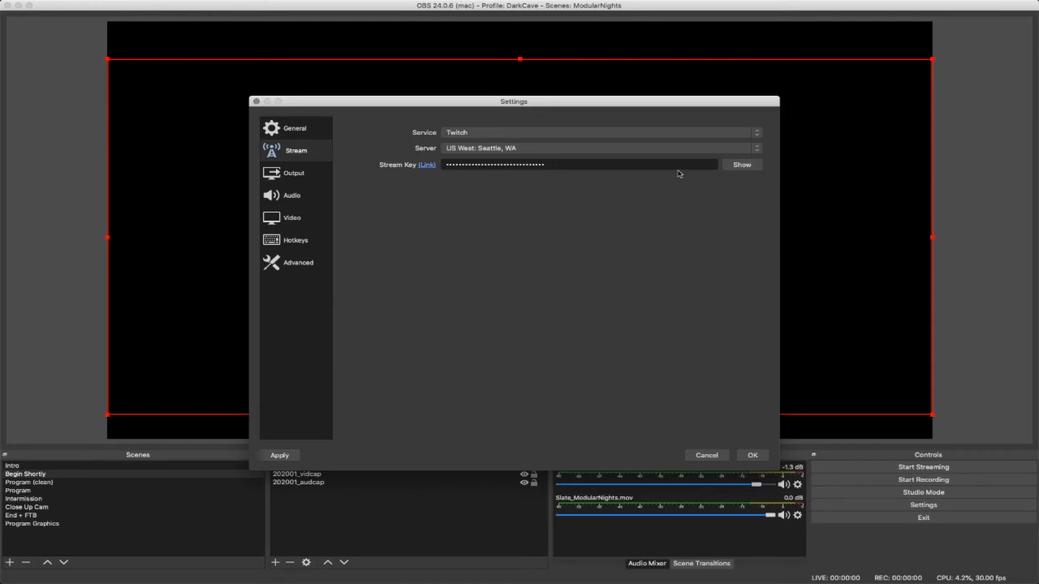
double_click(636, 163)
key("BackSpace")
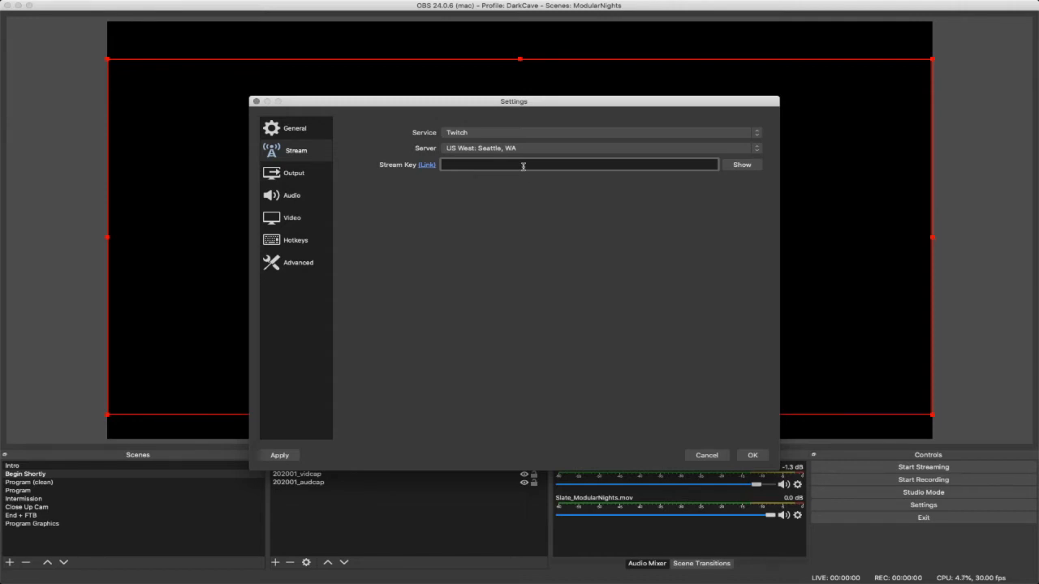
left_click_drag(547, 104, 538, 90)
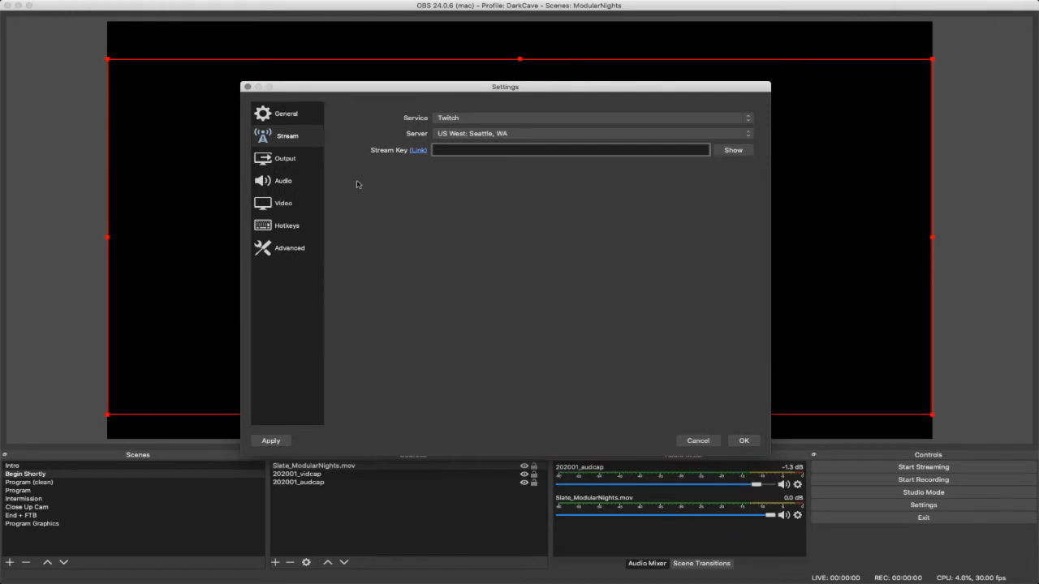
key("super+v")
left_click(307, 161)
left_click(306, 137)
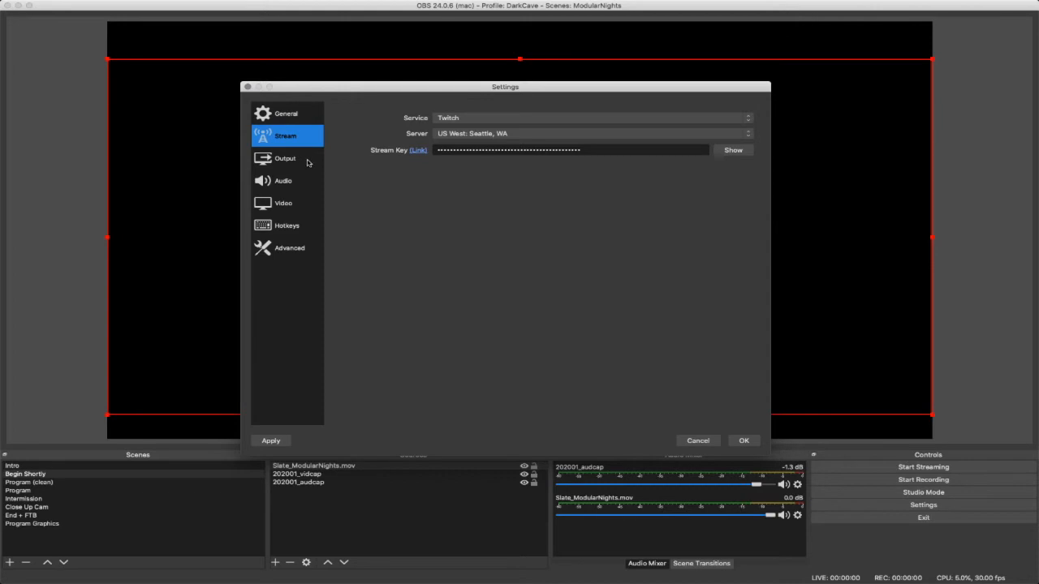
- Examine the streaming output settings, including the encoder, rate control and bitrate
left_click(308, 162)
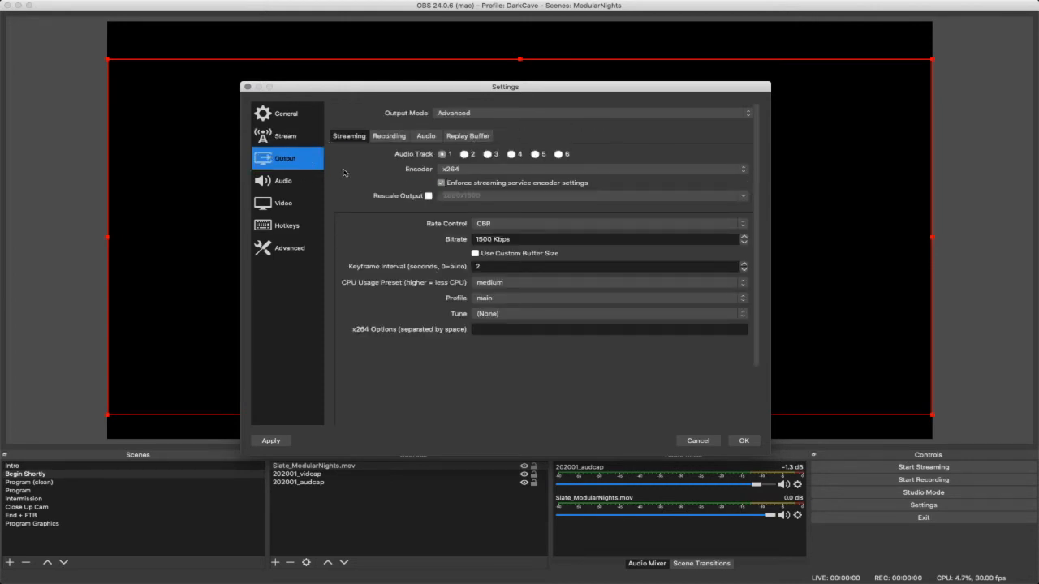
scroll(350, 182, "down", 3)
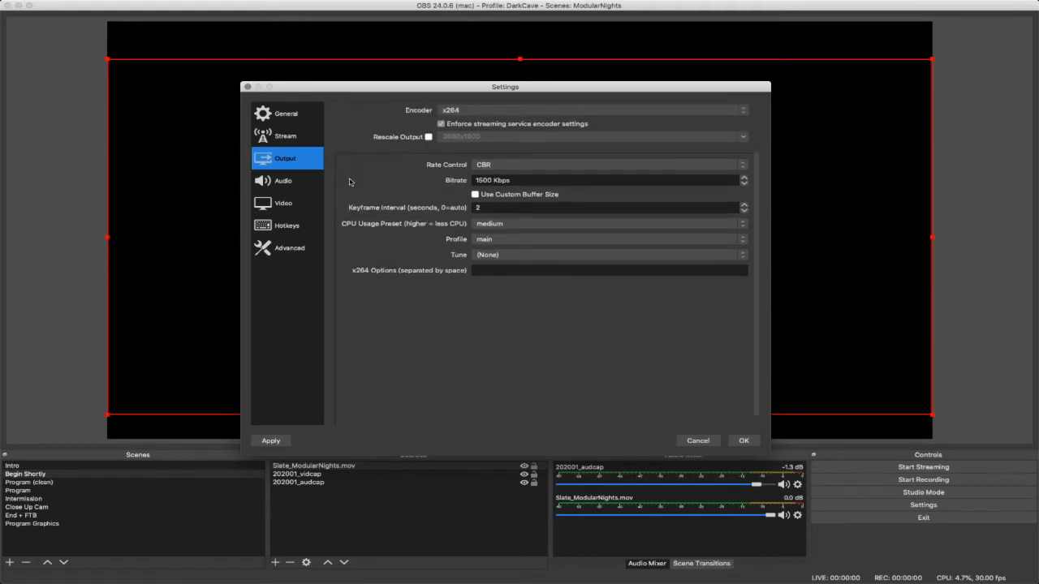
scroll(349, 182, "up", 3)
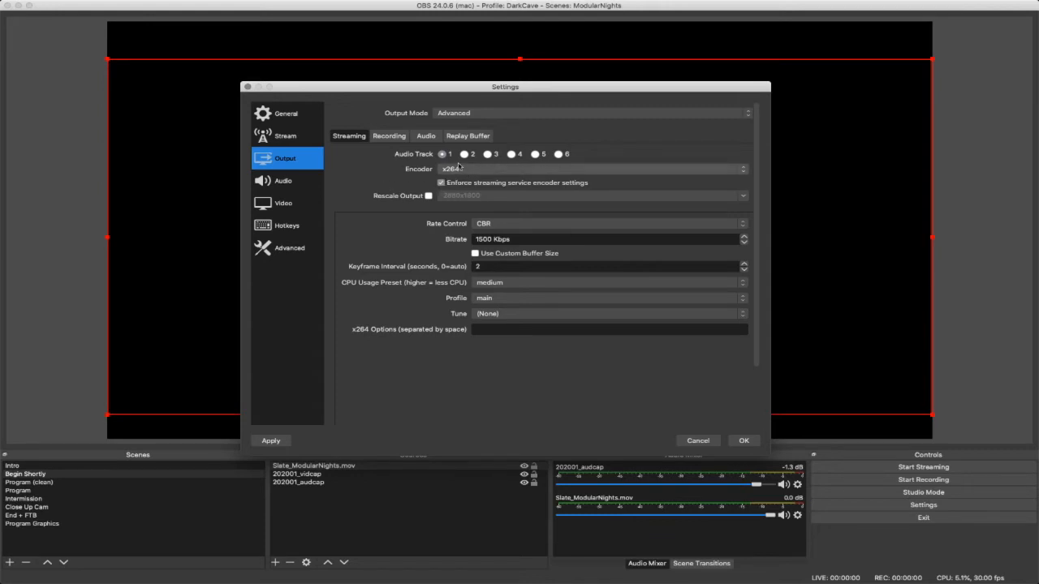
left_click(304, 183)
left_click(302, 158)
left_click(527, 239)
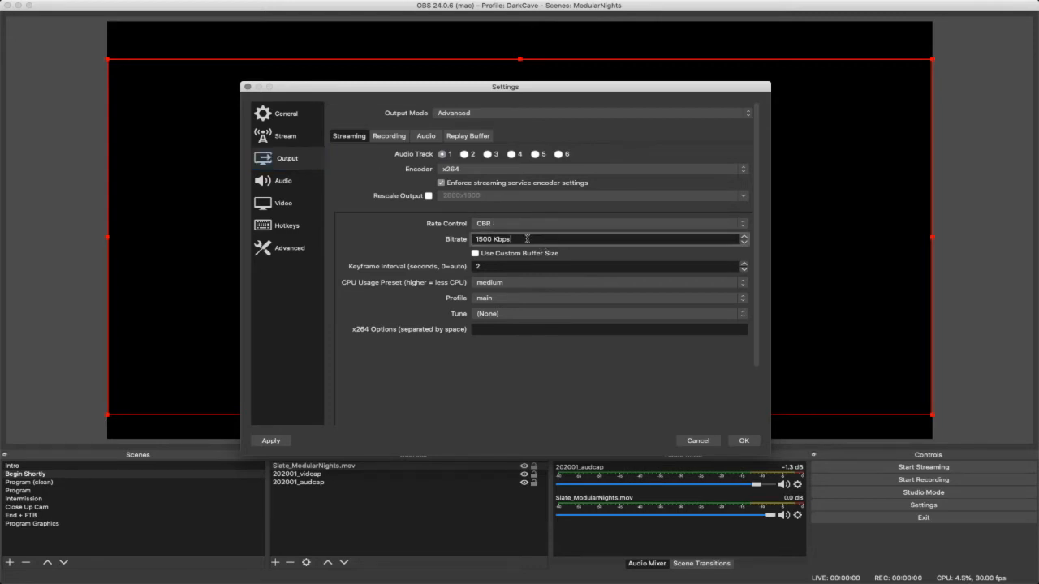
left_click_drag(519, 238, 456, 238)
left_click(528, 239)
double_click(523, 240)
left_click(530, 239)
left_click(479, 240)
- Check the sample rate options in the audio settings and choose 48 kHz
left_click(297, 183)
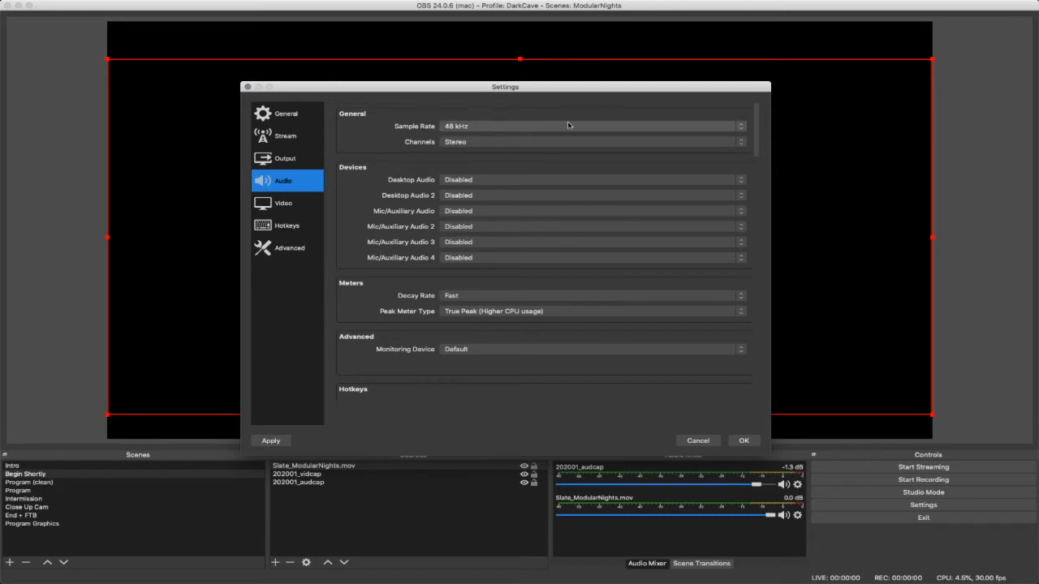
left_click(467, 126)
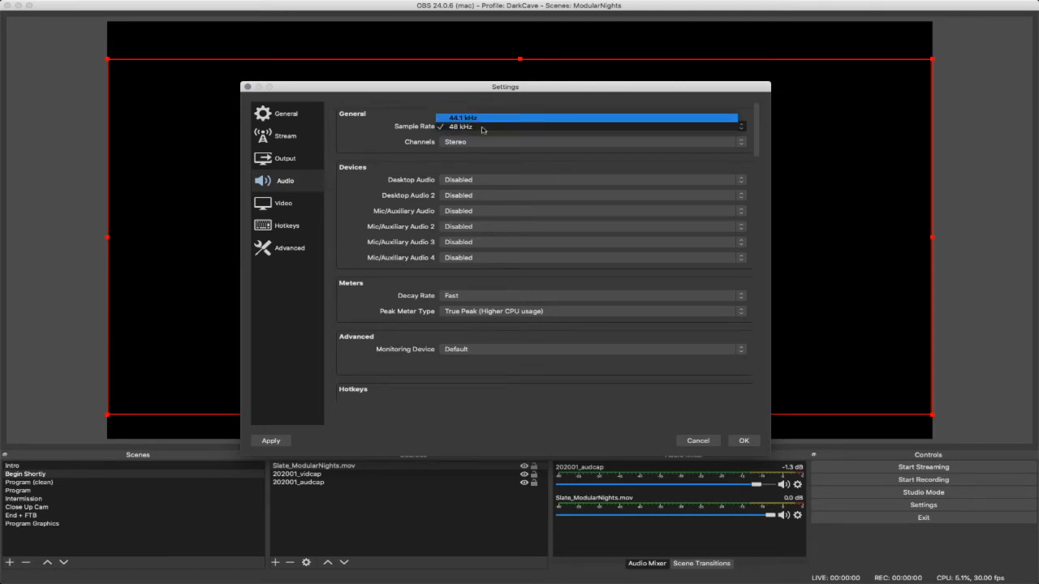
left_click(481, 127)
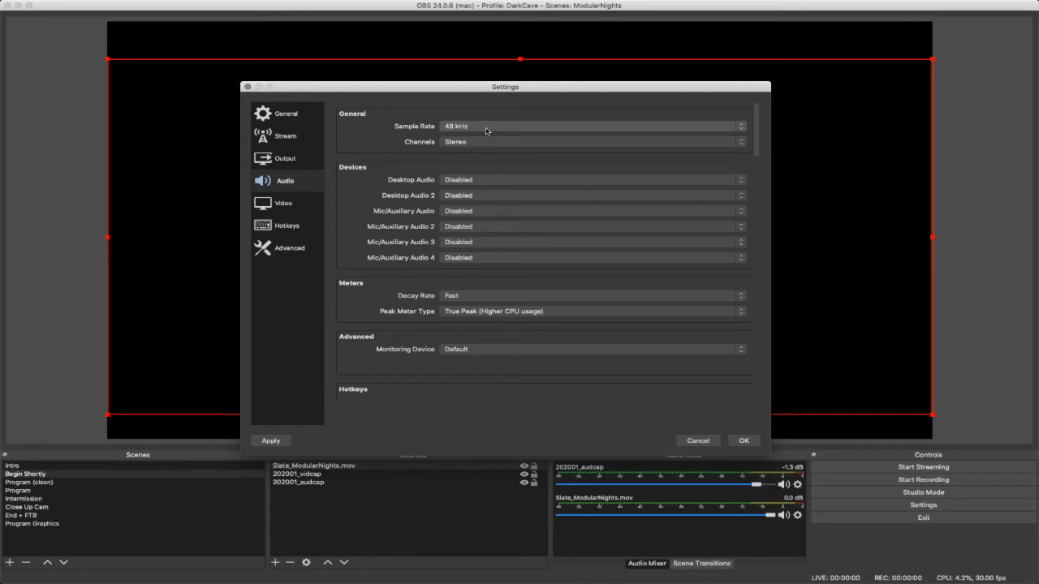
left_click(486, 131)
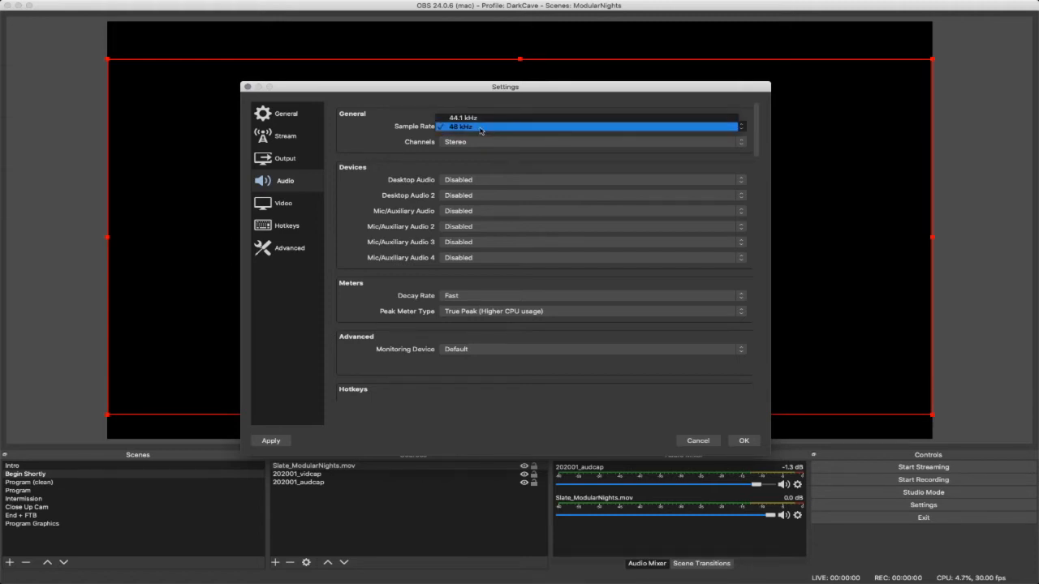
left_click(479, 127)
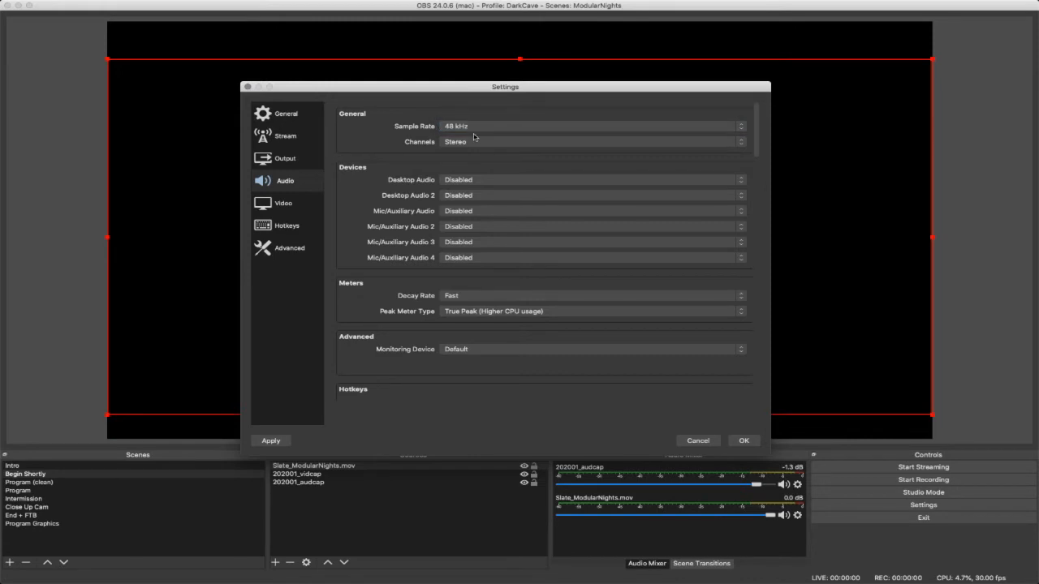
- Examine the canvas and output resolutions in the video settings, moving the Settings window to compare them with the preview
left_click(307, 204)
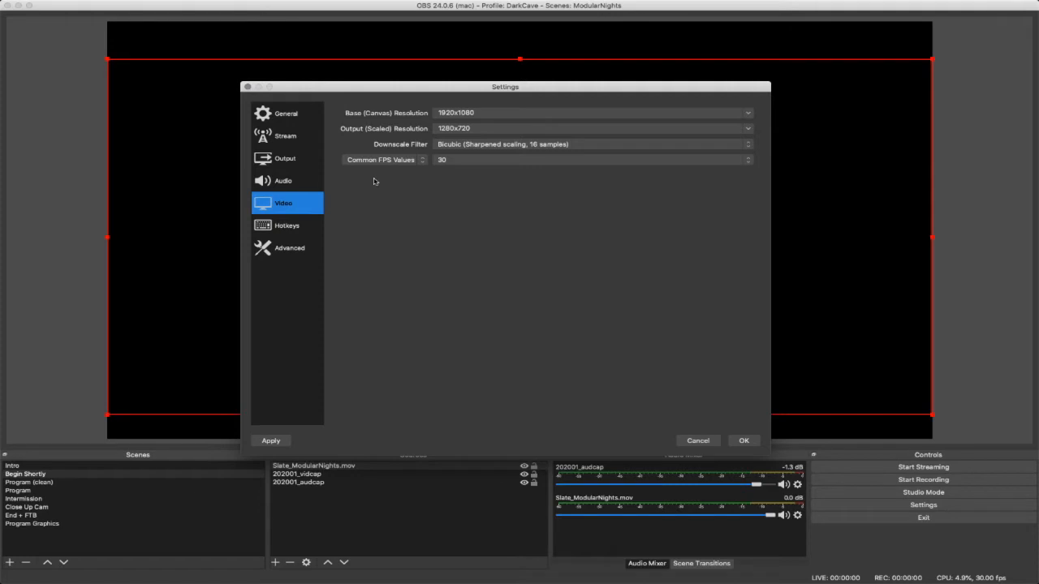
left_click(511, 128)
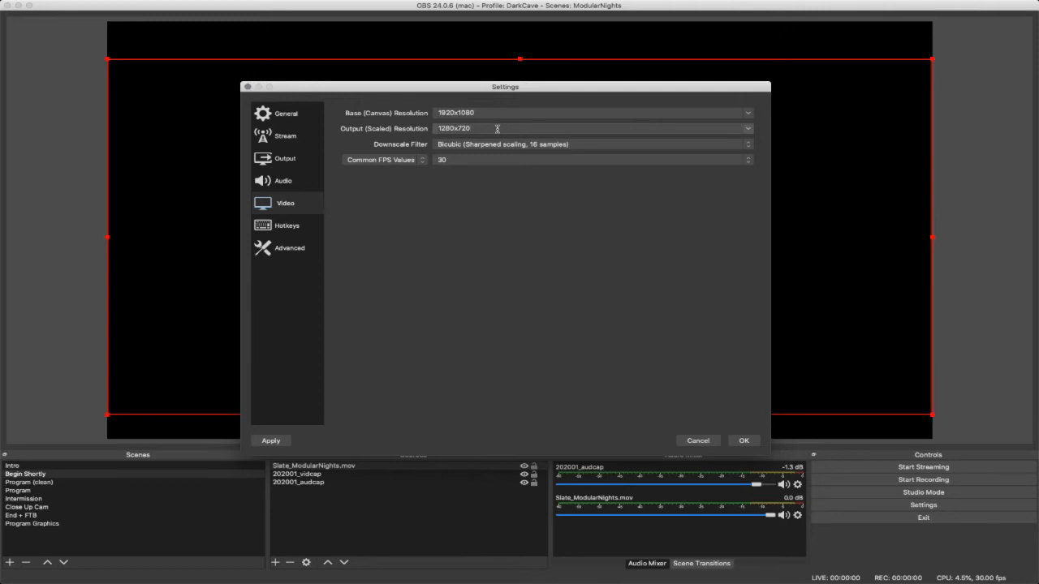
left_click_drag(544, 90, 753, 89)
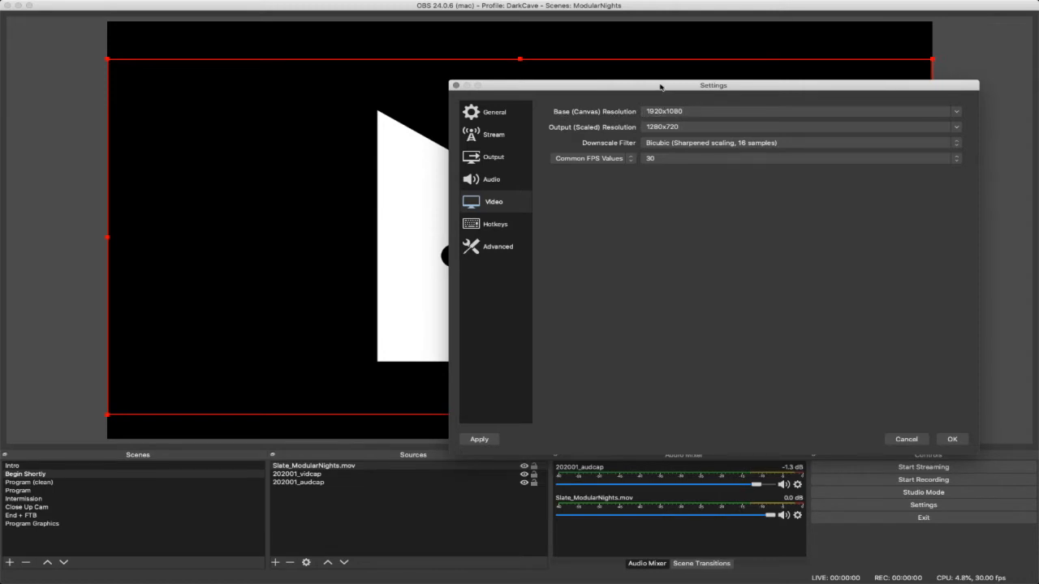
left_click_drag(662, 85, 904, 134)
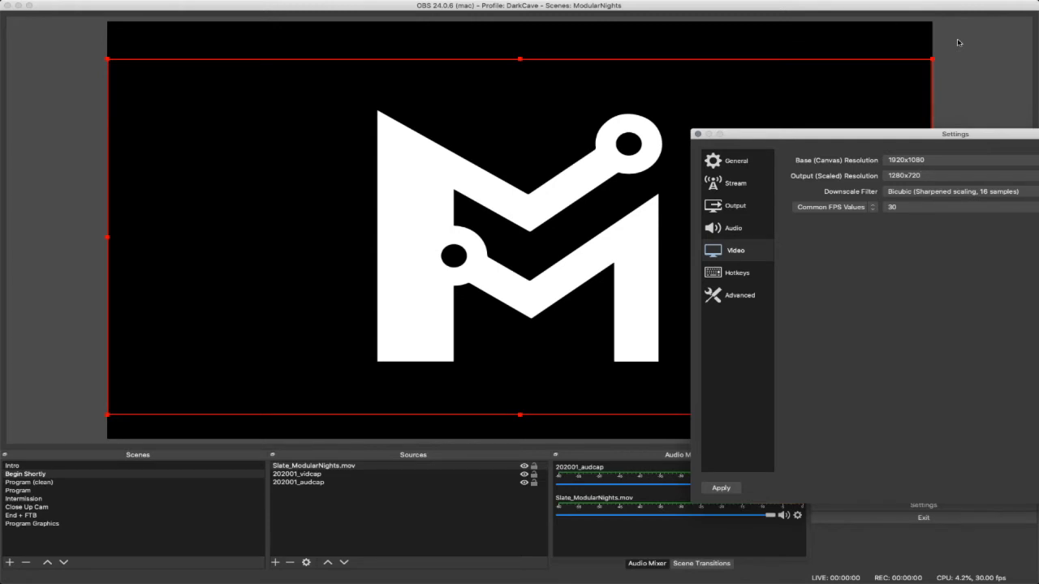
left_click_drag(973, 134, 757, 156)
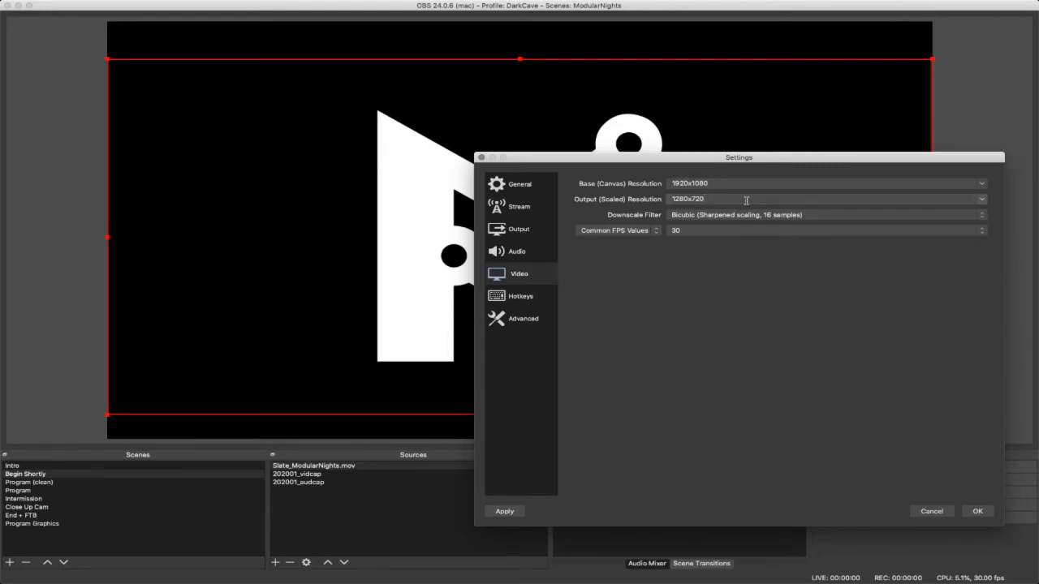
- Recheck the output resolution and the stream, output and video settings, and save the settings
left_click(712, 199)
left_click(539, 214)
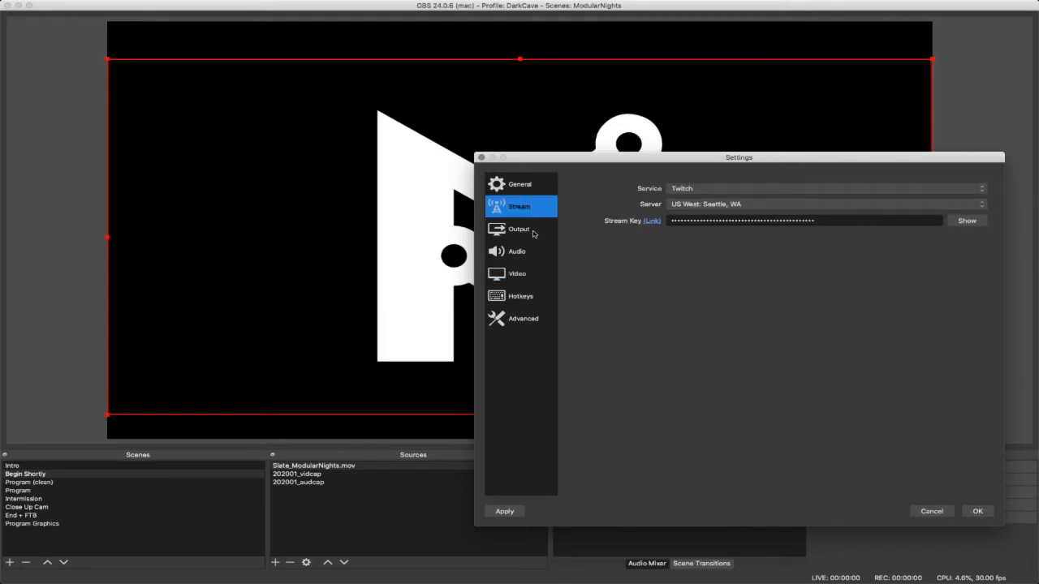
left_click(535, 234)
left_click(529, 267)
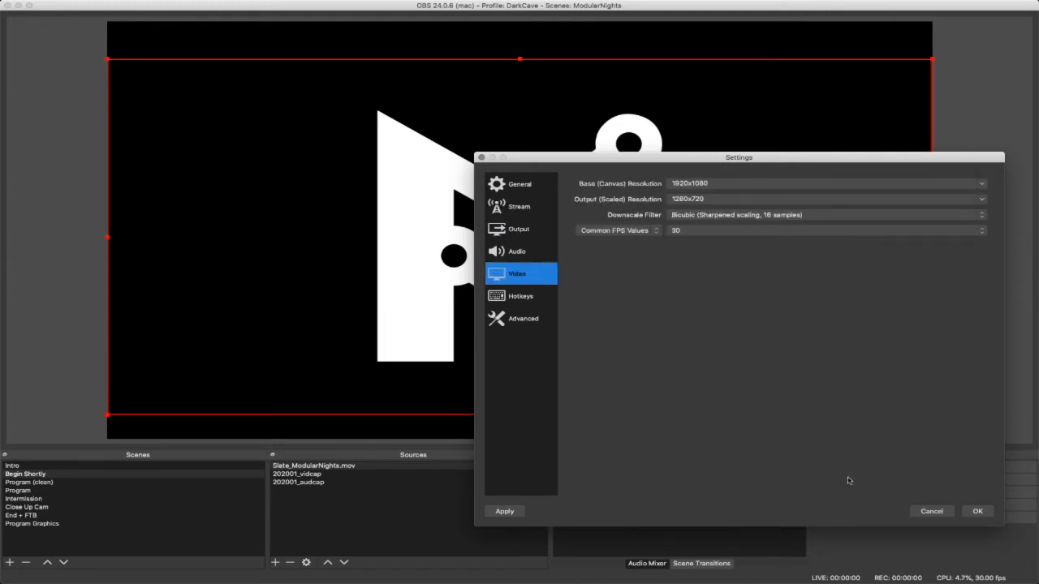
left_click(978, 512)
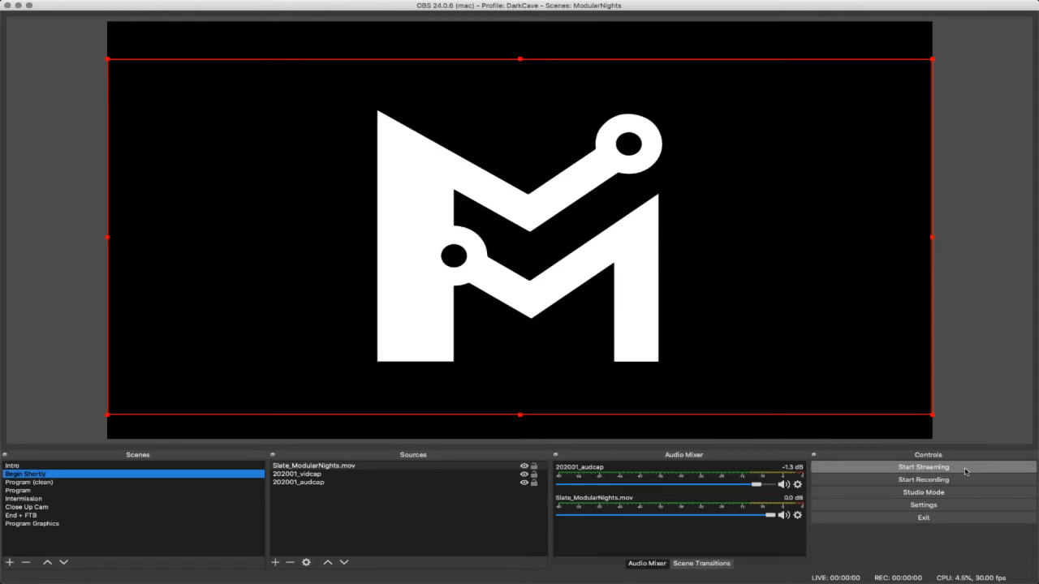
- Reopen the settings to clear the Twitch stream key, save the change, and try to start streaming without a key
mouse_move(211, 3)
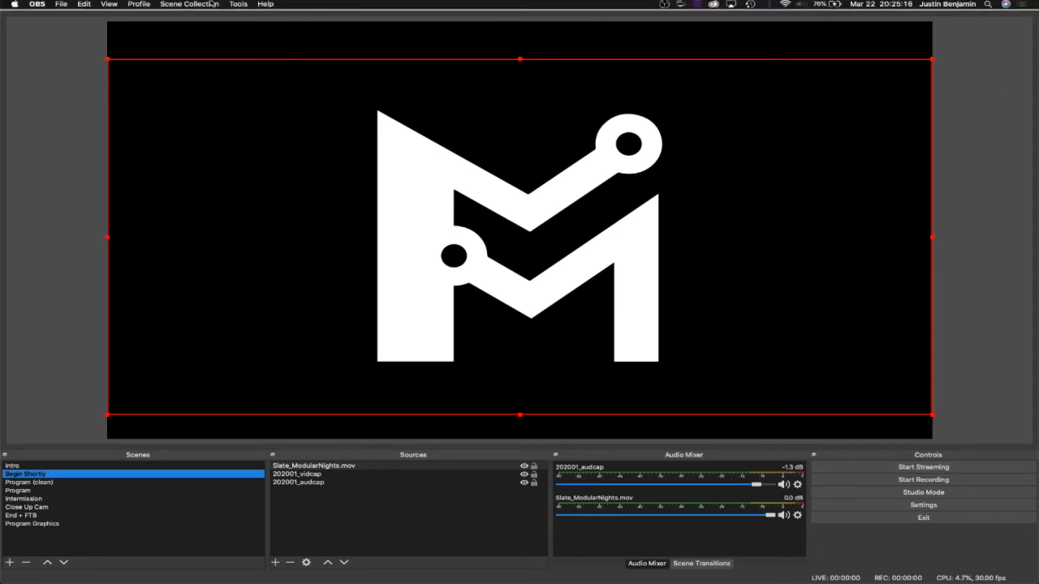
left_click(38, 4)
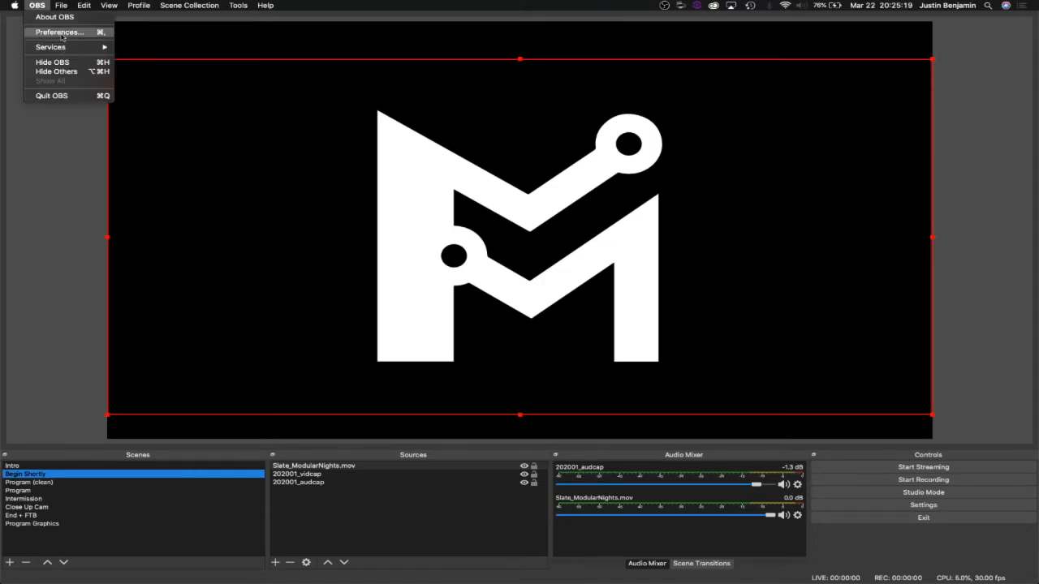
left_click(61, 35)
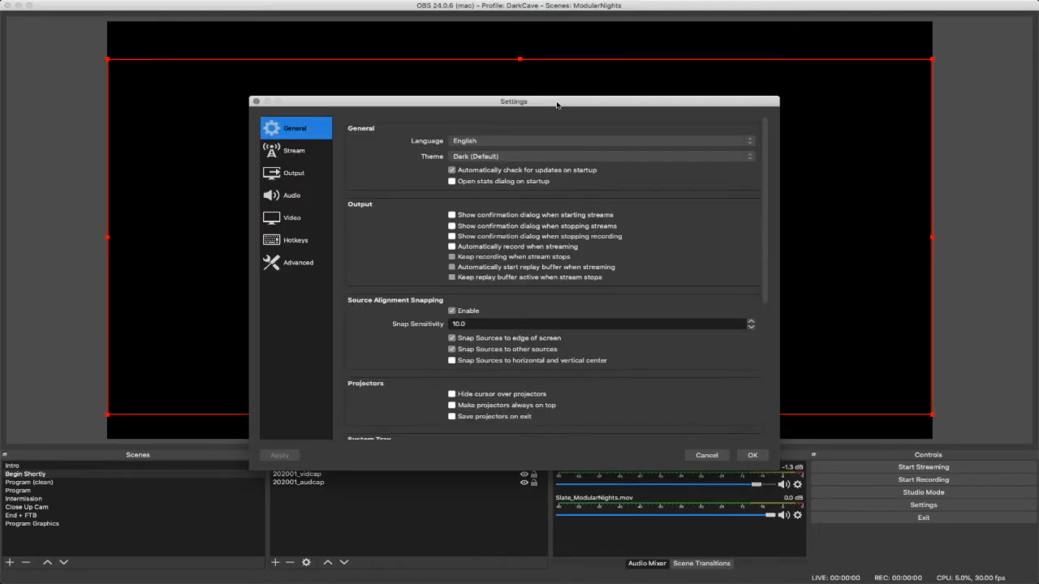
left_click(294, 151)
left_click(628, 165)
key("super+a")
key("BackSpace")
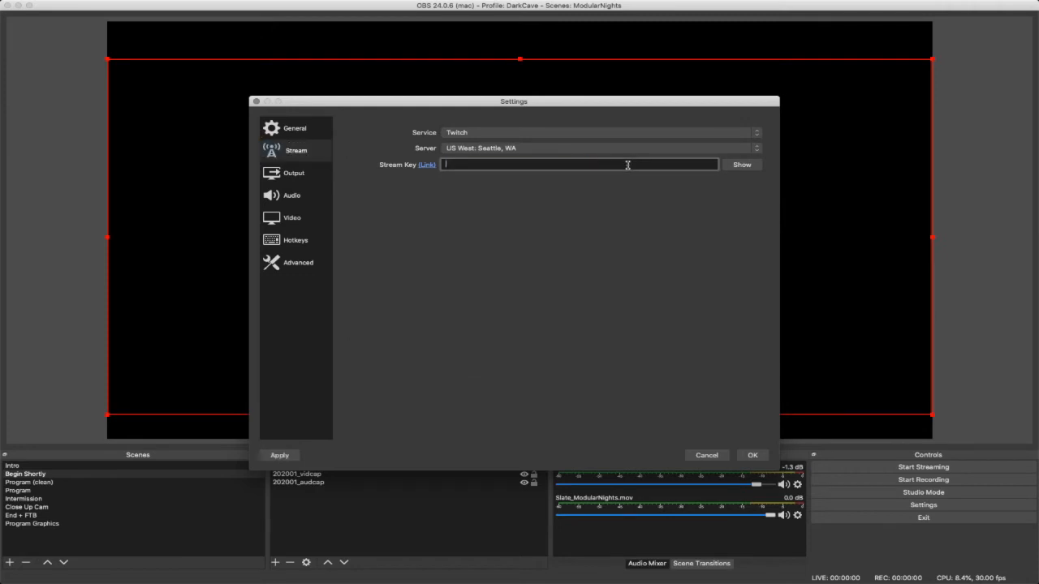
left_click(753, 455)
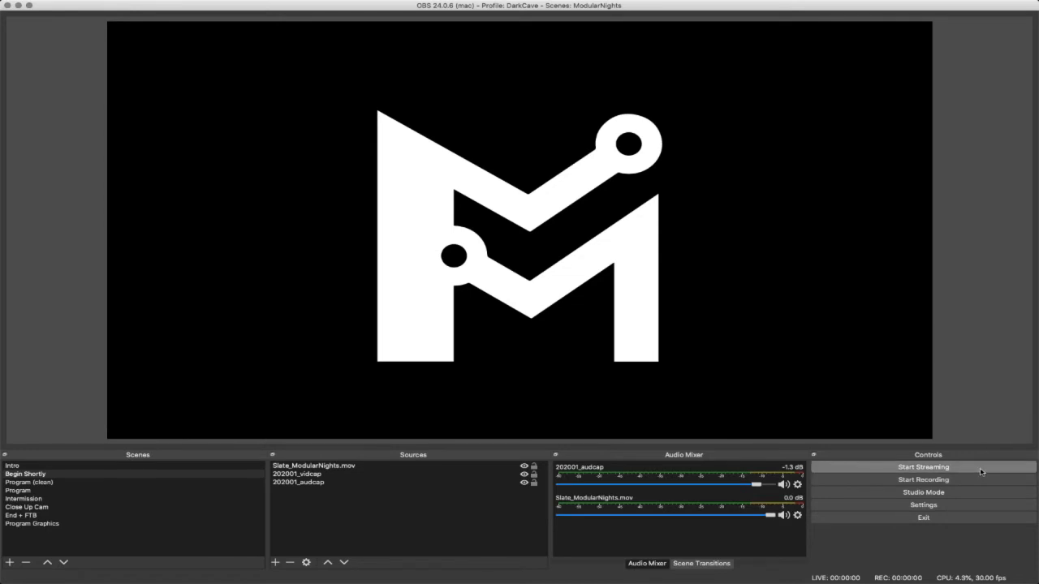
left_click(980, 469)
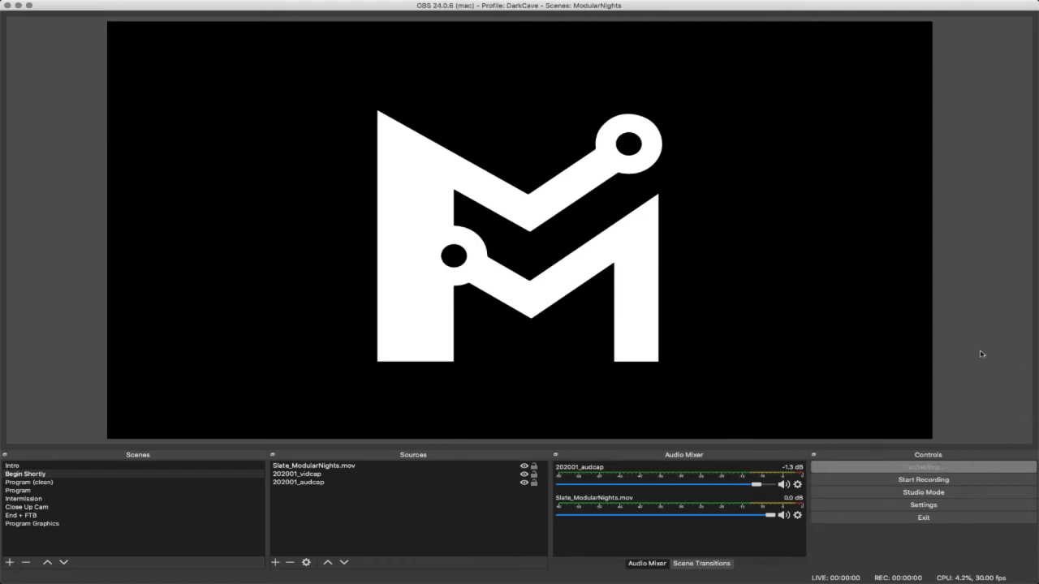
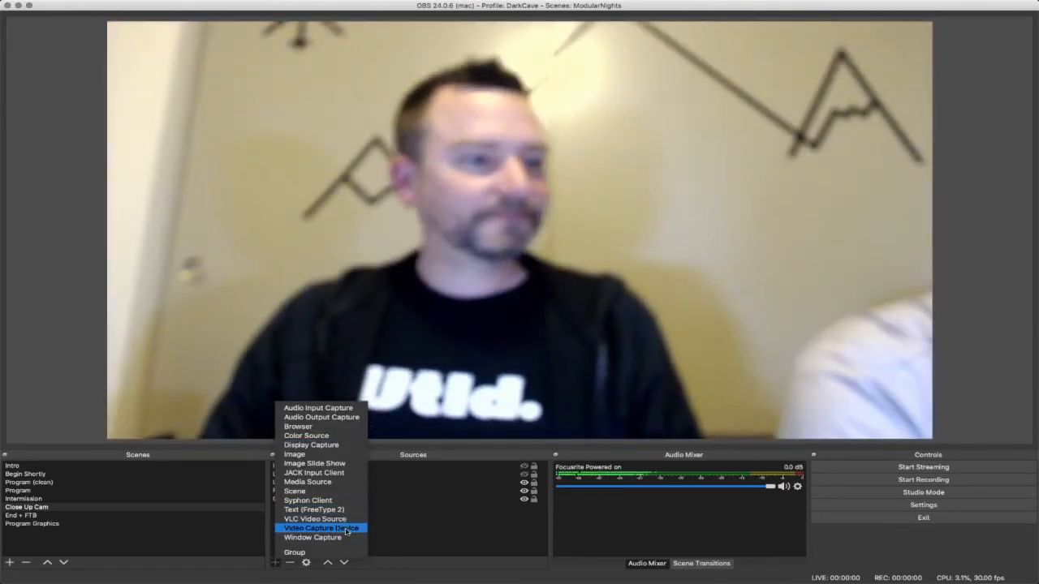
- Add a new Video Capture Device source named "Capture Laptop" to the Close Up Cam scene
left_click(345, 529)
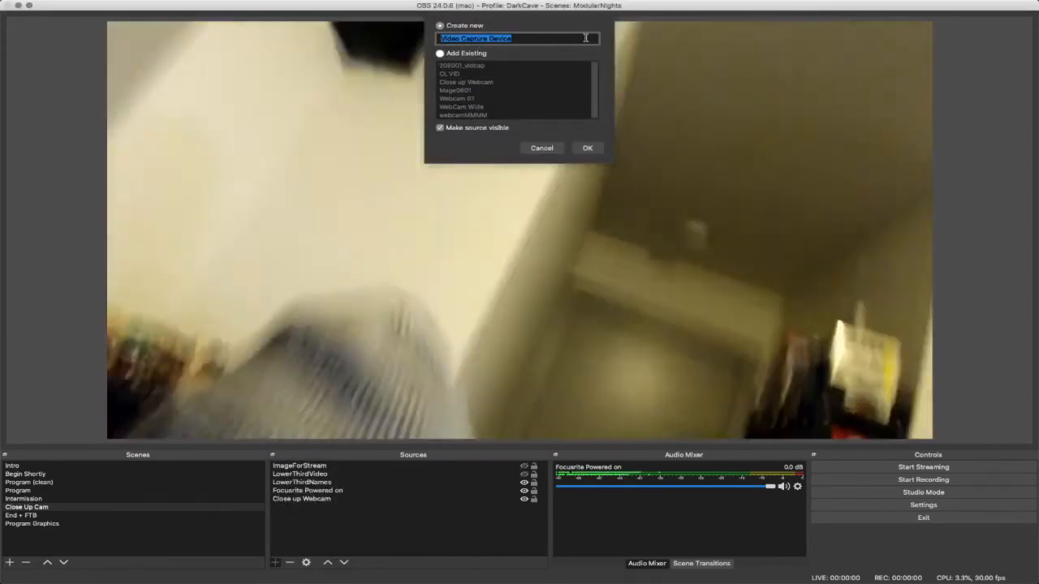
type("Cac")
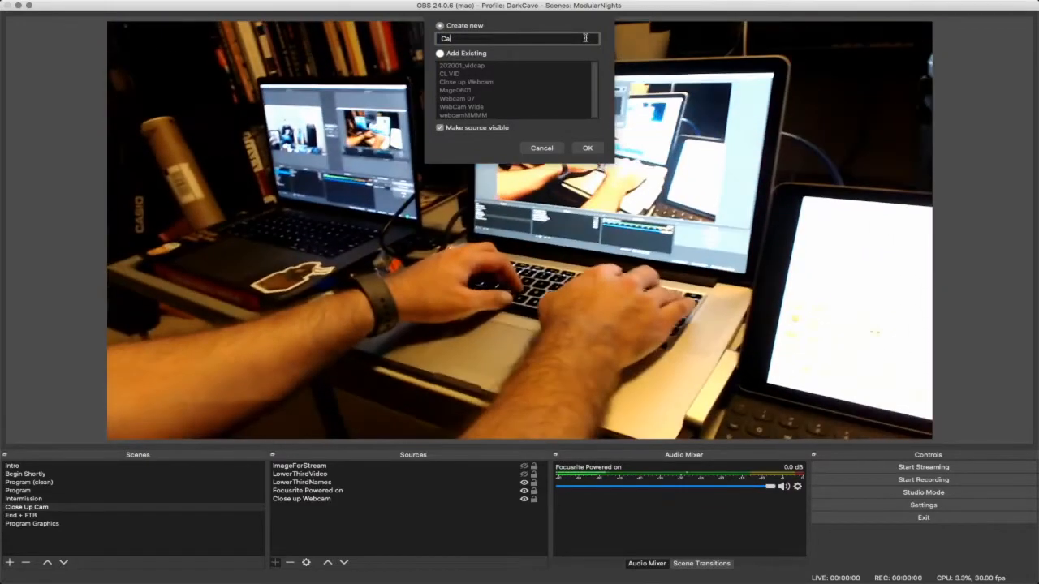
key("BackSpace")
type("pture")
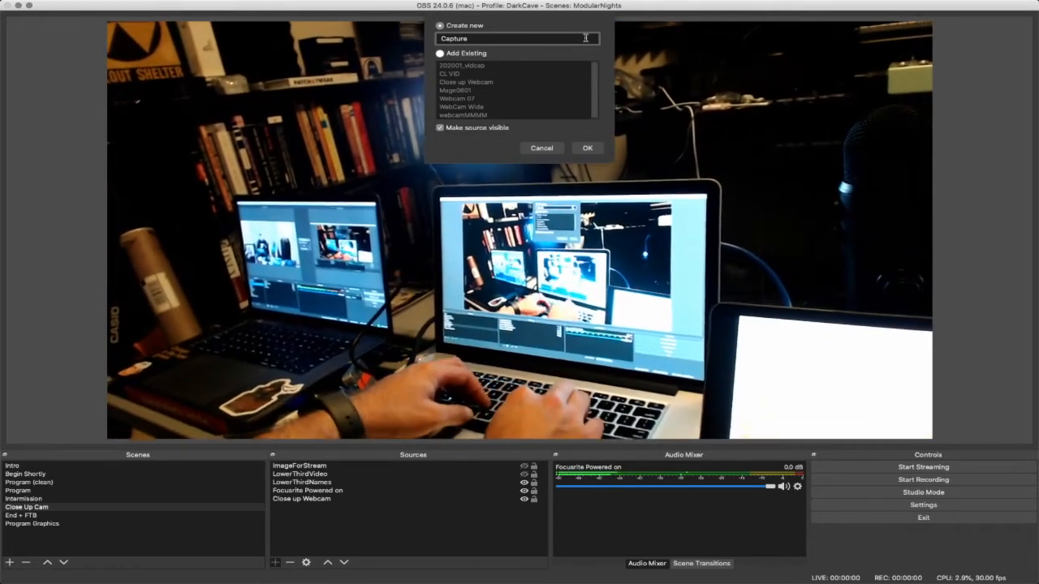
type("L")
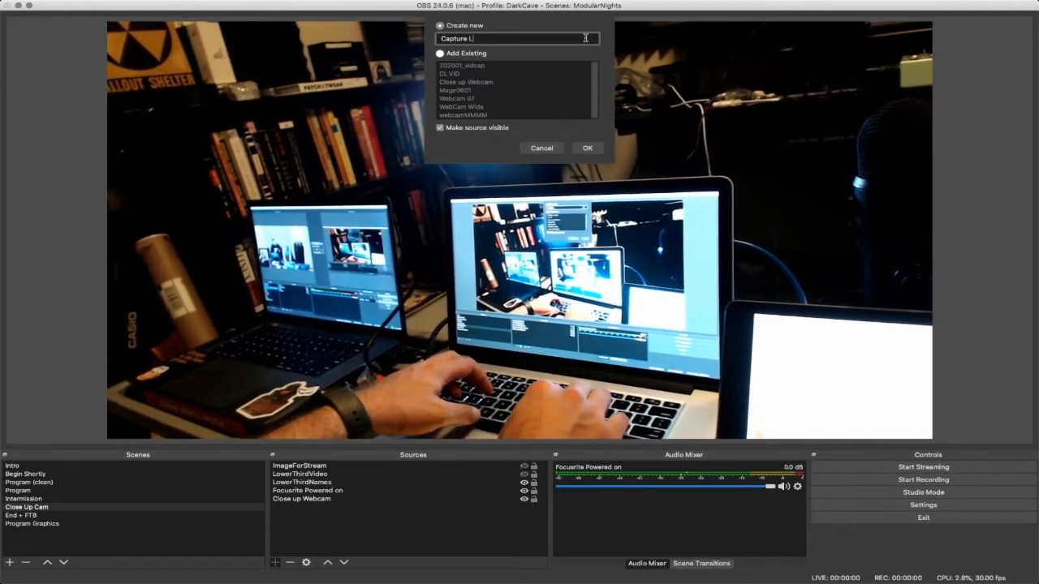
type("aptop")
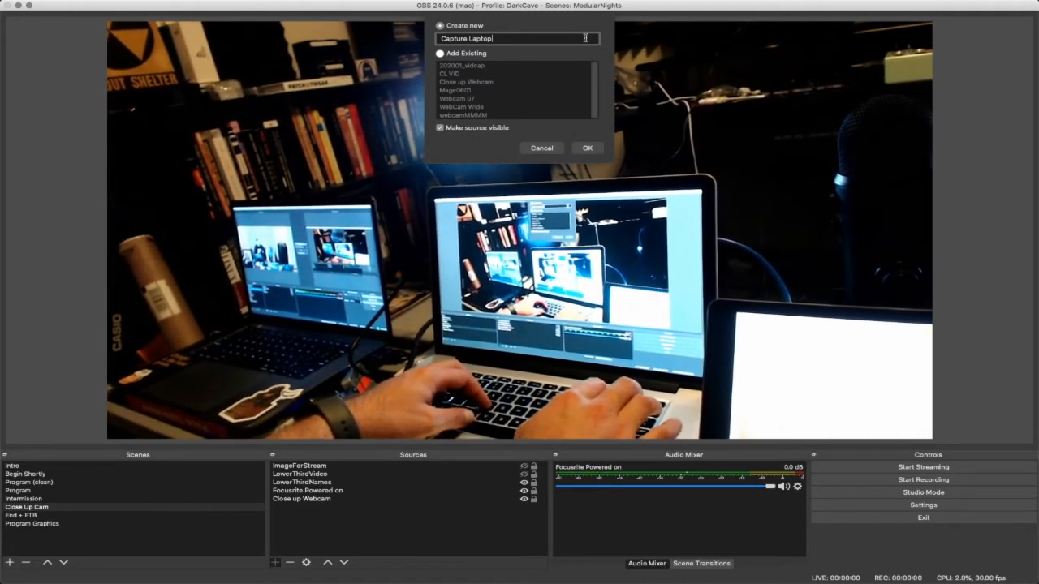
key("Return")
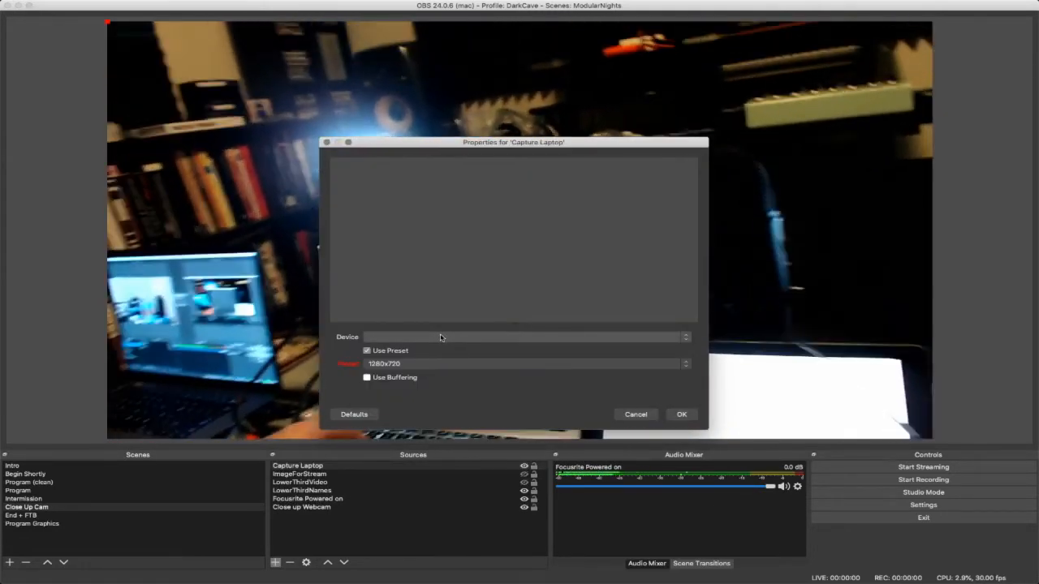
- Set the Capture Laptop source's device to USB Capture HDMI #2 with the High preset, and accept the properties
left_click(441, 337)
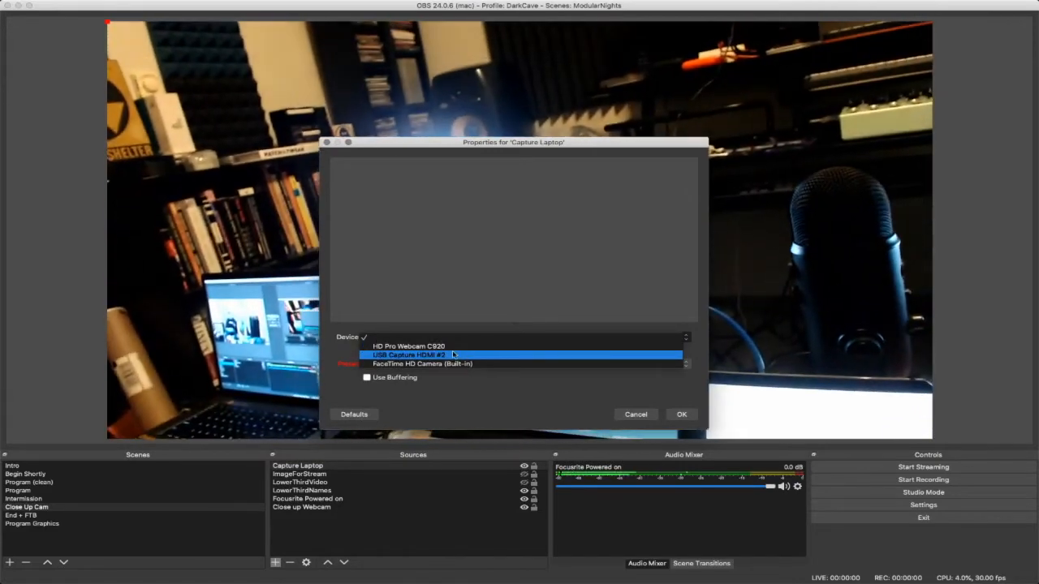
left_click(423, 355)
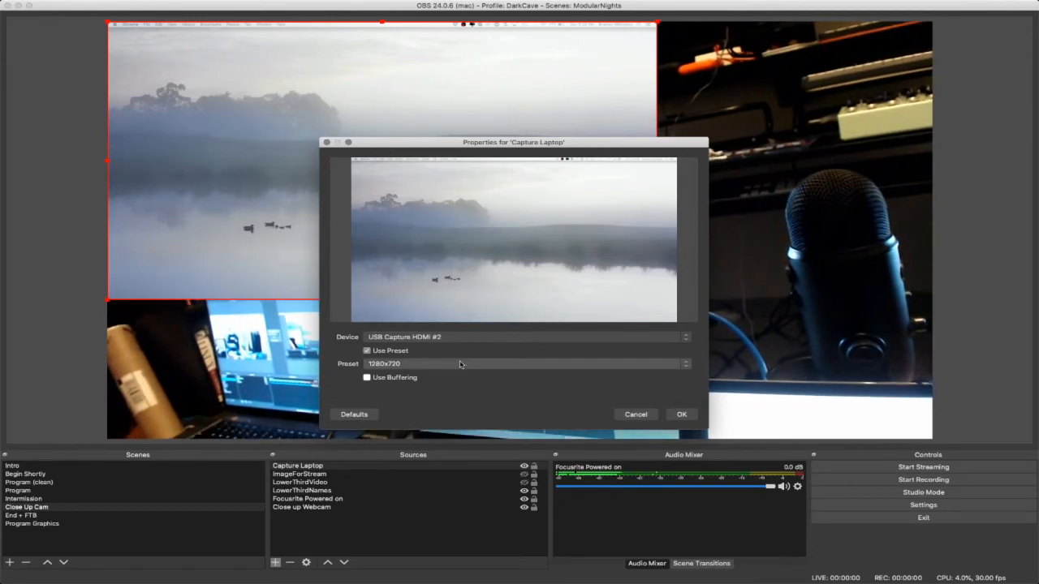
left_click_drag(430, 143, 720, 142)
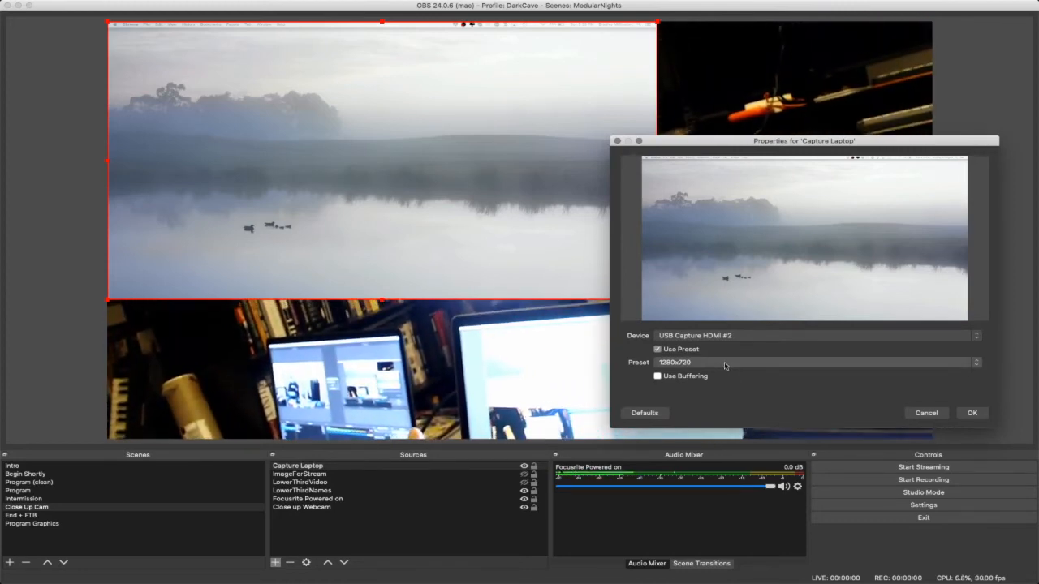
left_click(724, 366)
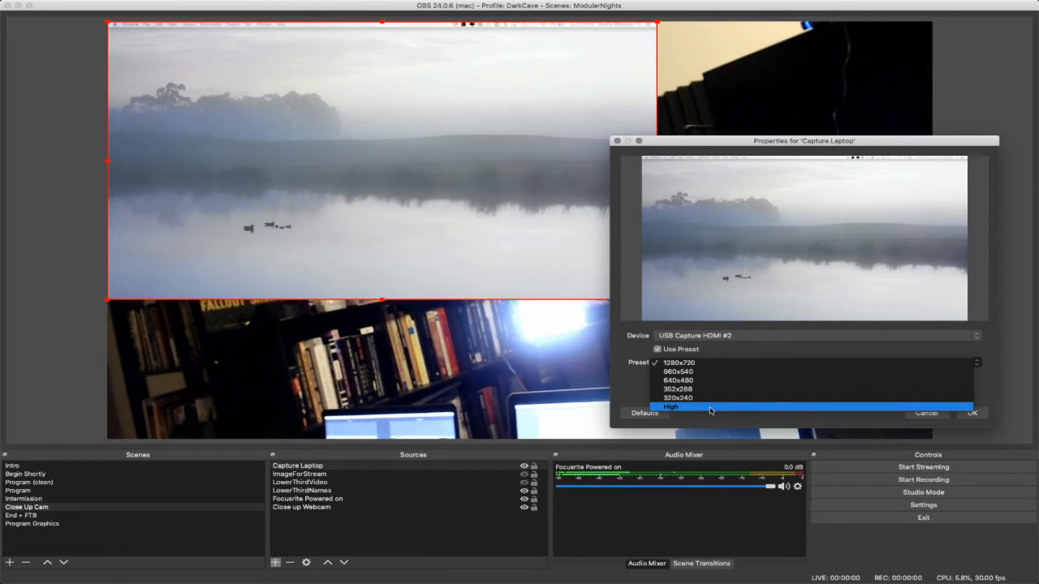
left_click(719, 407)
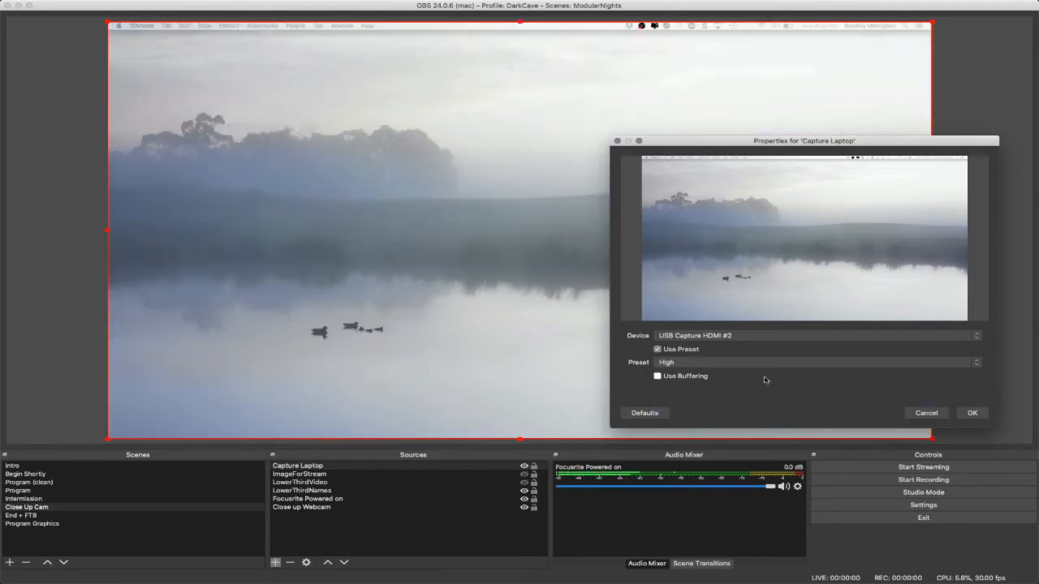
left_click(973, 413)
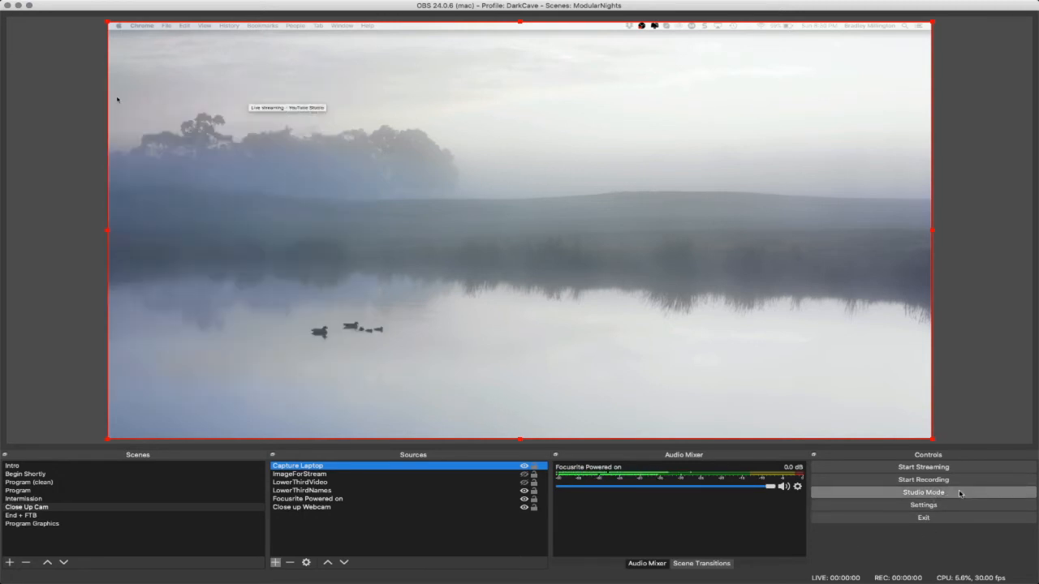
- Check the laptop capture in Studio Mode, enlarge the laptop's YouTube browser window to full screen, and return to the single preview
left_click(923, 492)
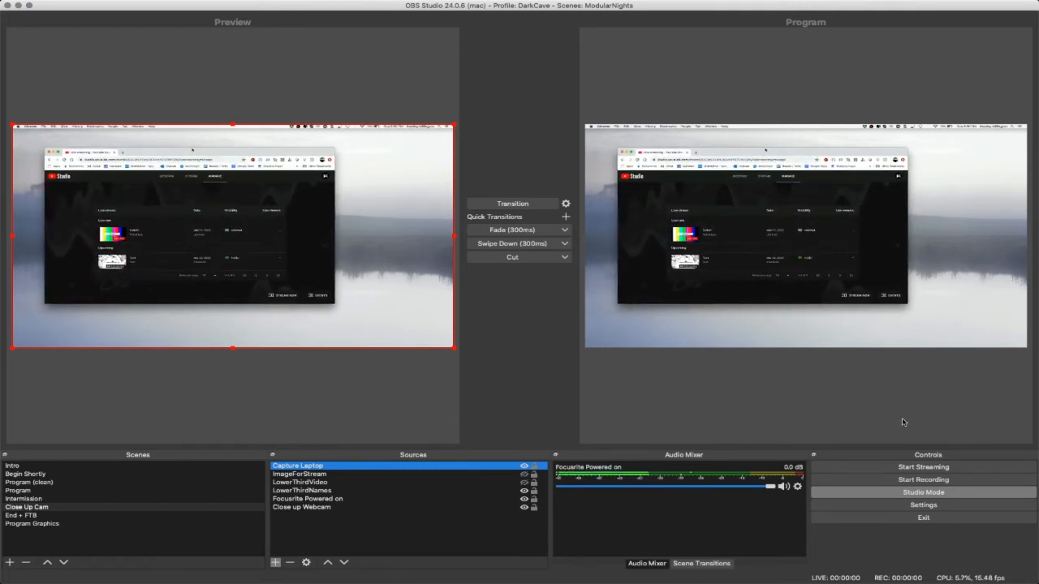
left_click(951, 493)
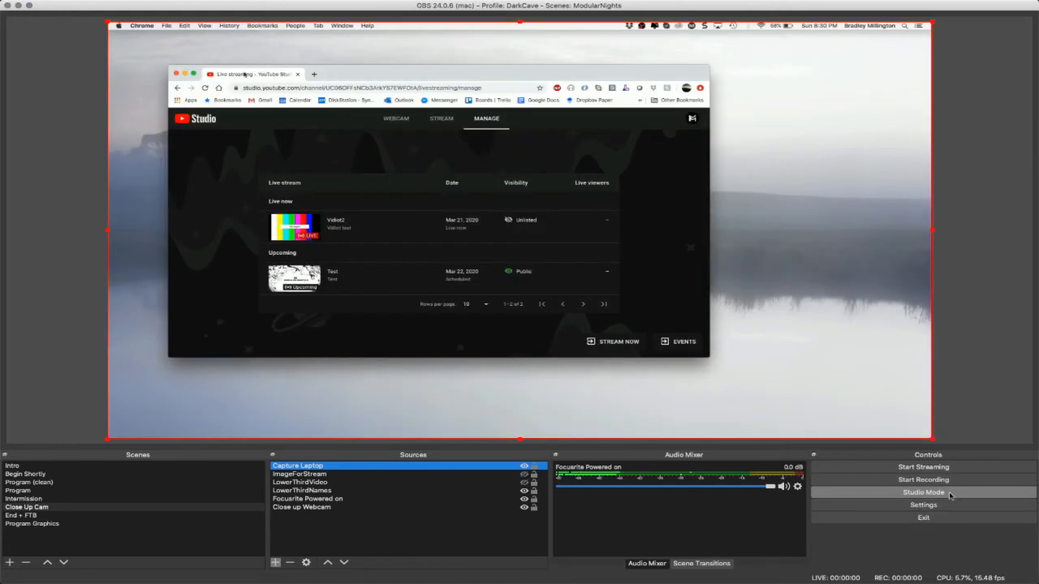
left_click(194, 74)
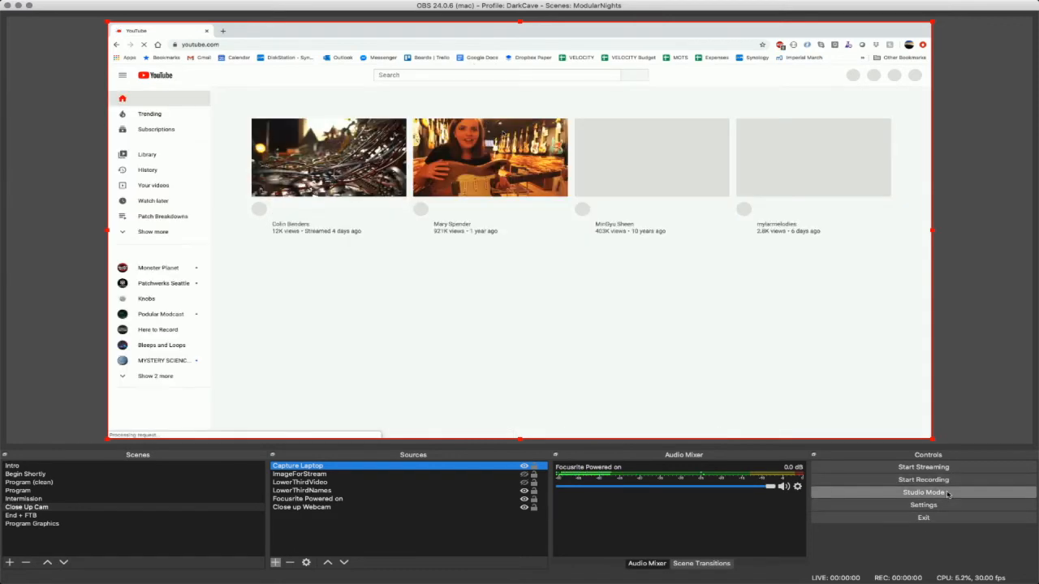
left_click(947, 493)
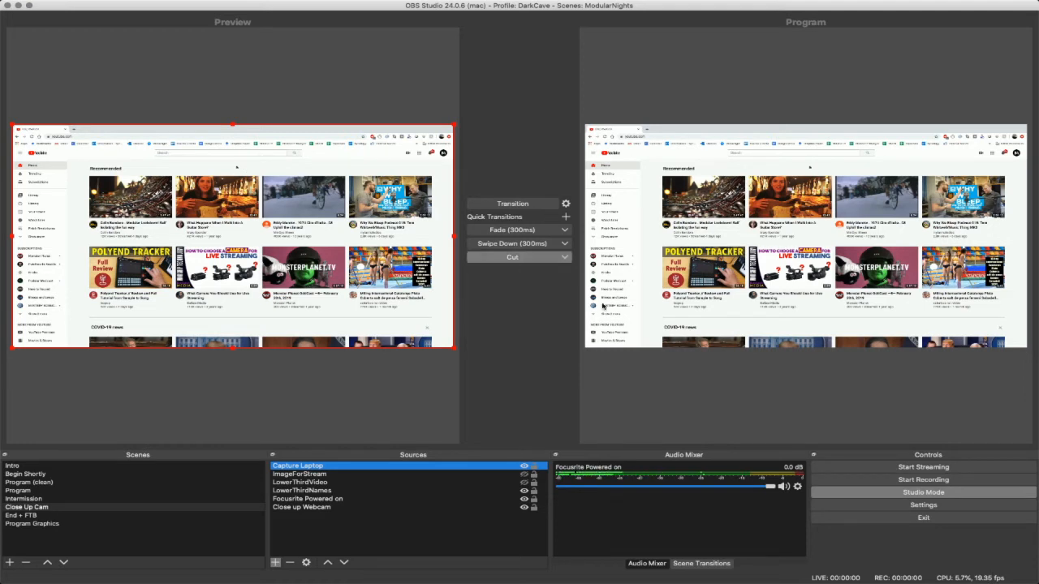
left_click(974, 493)
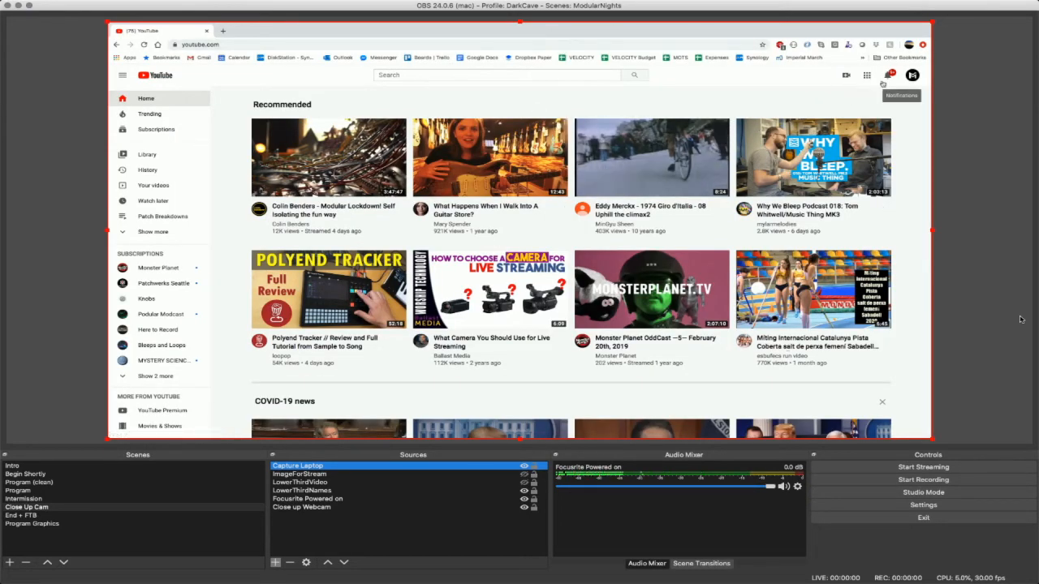
- Go to YouTube Studio from the Modular Seattle channel page and copy the stream key of the Test stream
left_click(911, 75)
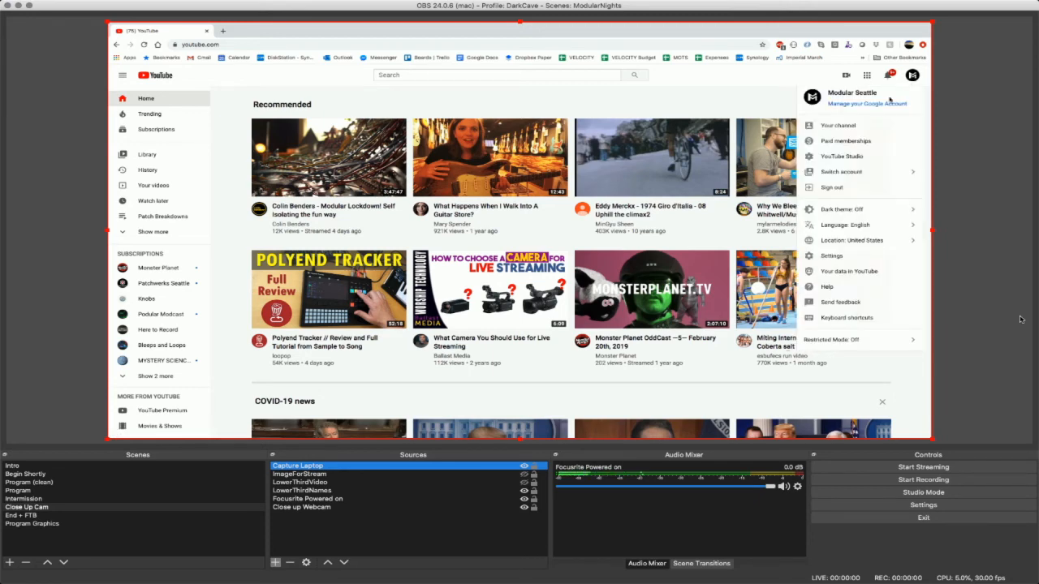
left_click(857, 125)
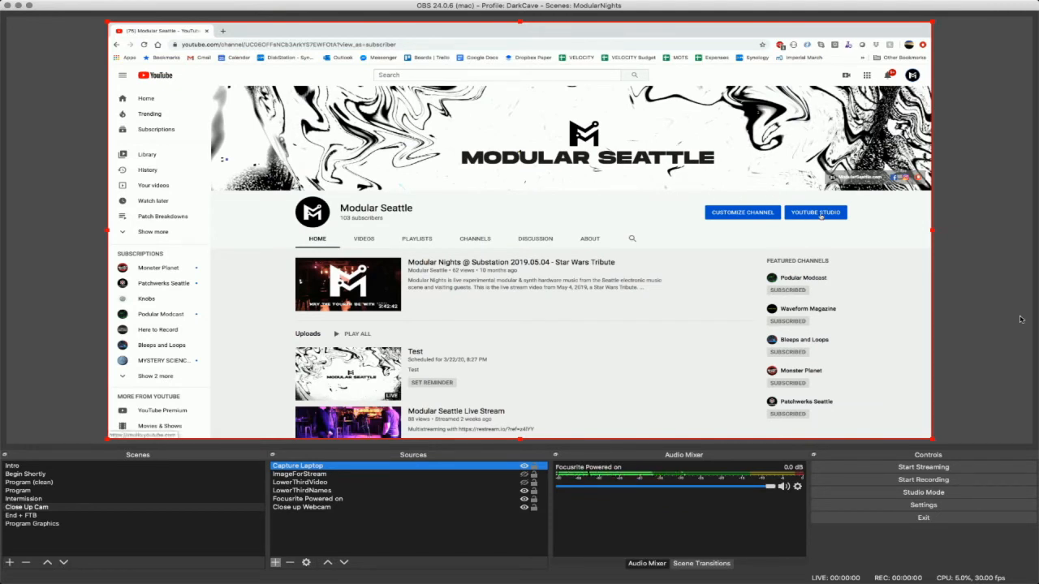
left_click(816, 212)
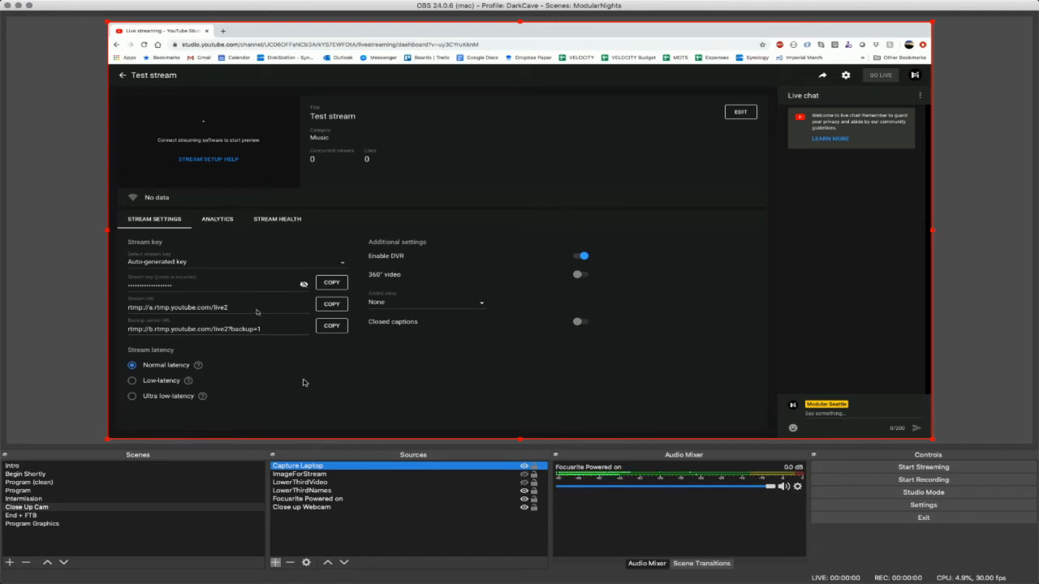
mouse_move(51, 3)
left_click(334, 285)
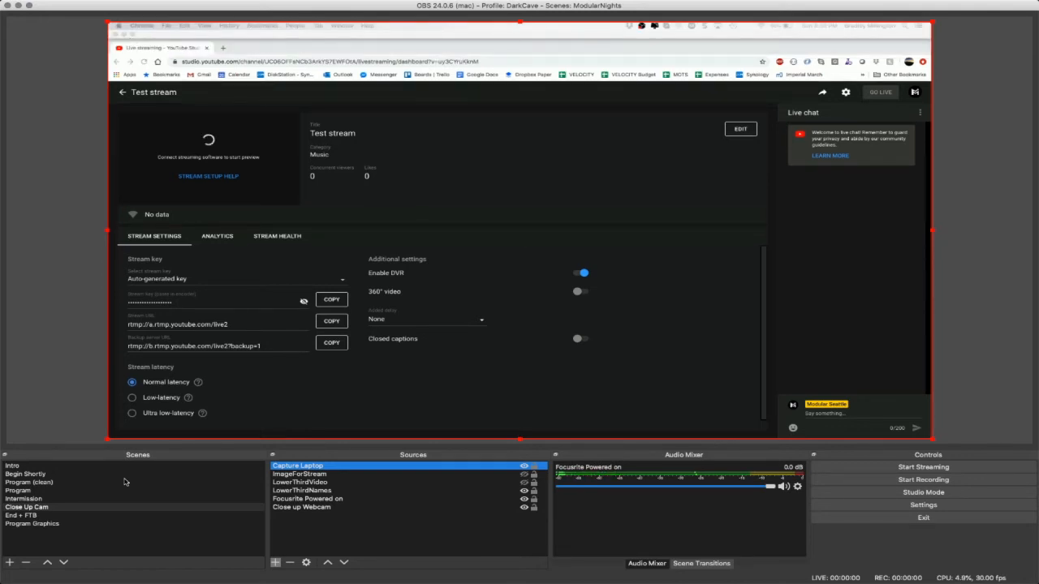
- Switch to Chrome on the streaming computer
mouse_move(365, 575)
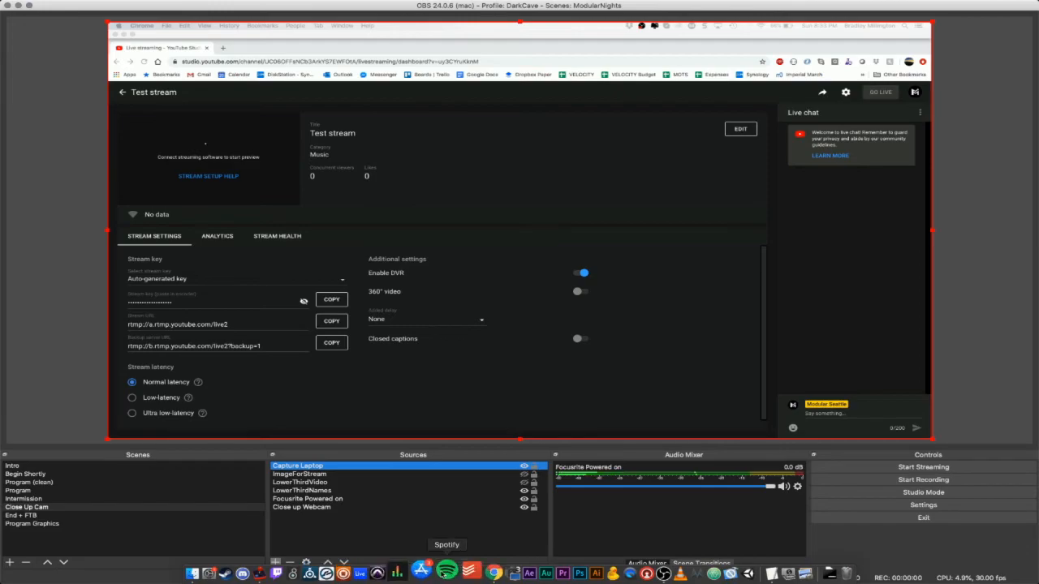
left_click(477, 571)
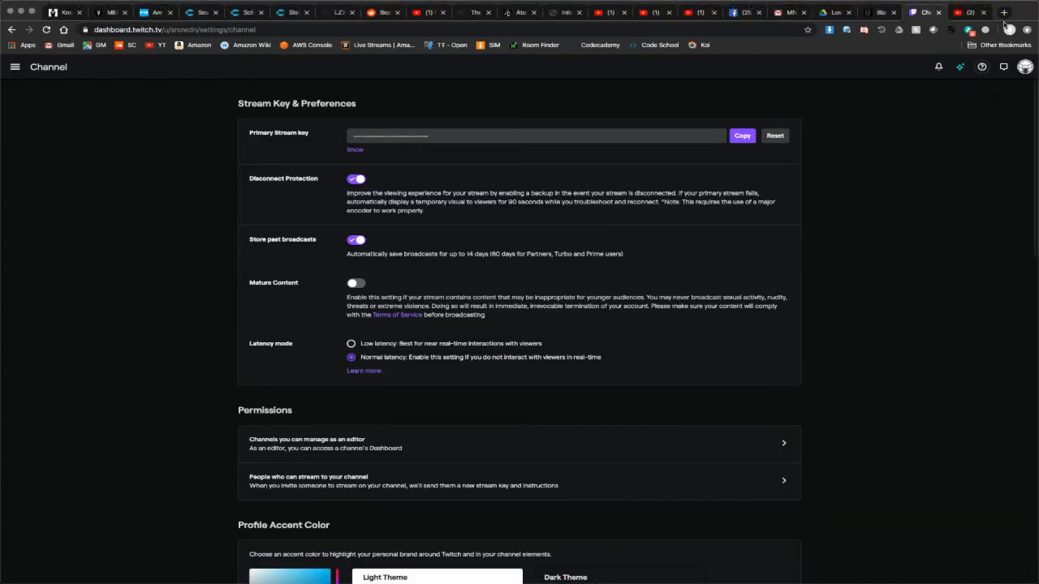
left_click(1003, 13)
type("mess")
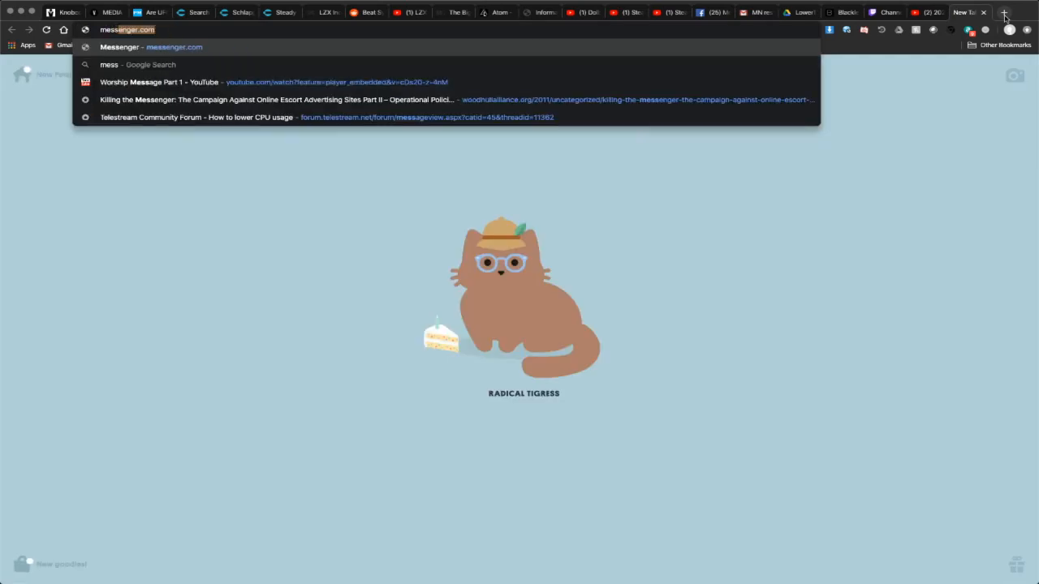
key("Return")
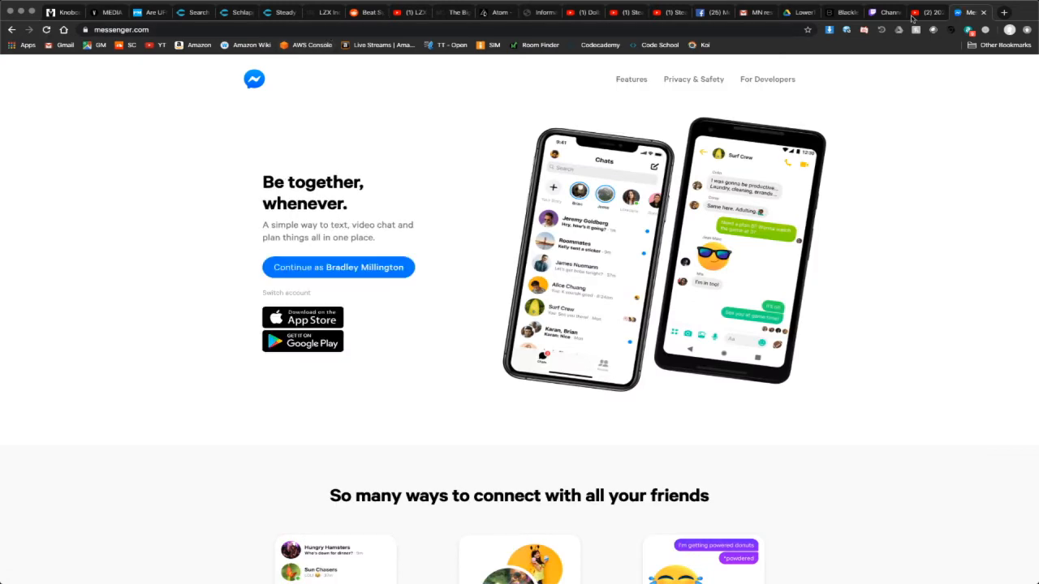
left_click(983, 13)
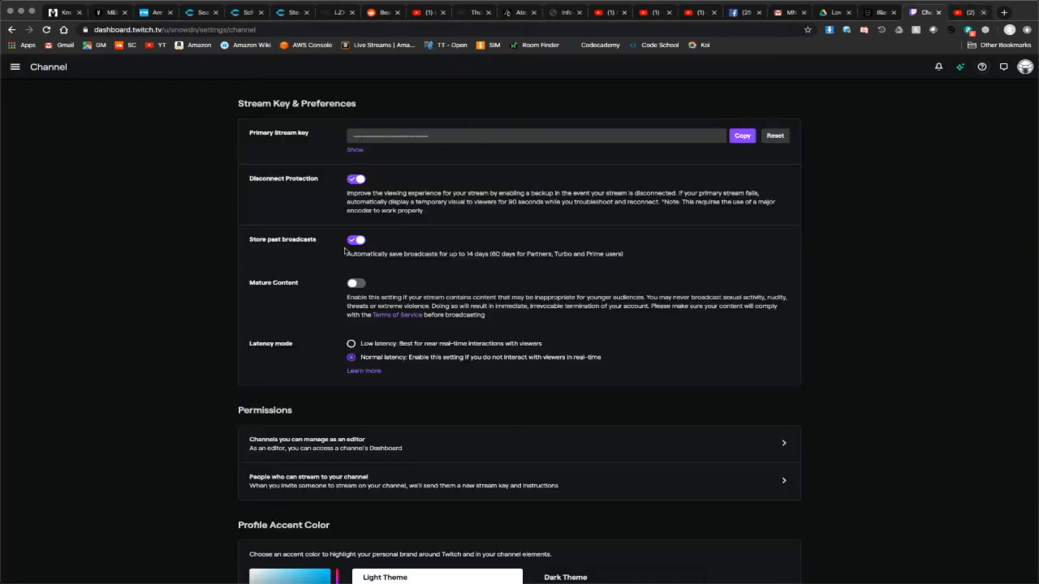
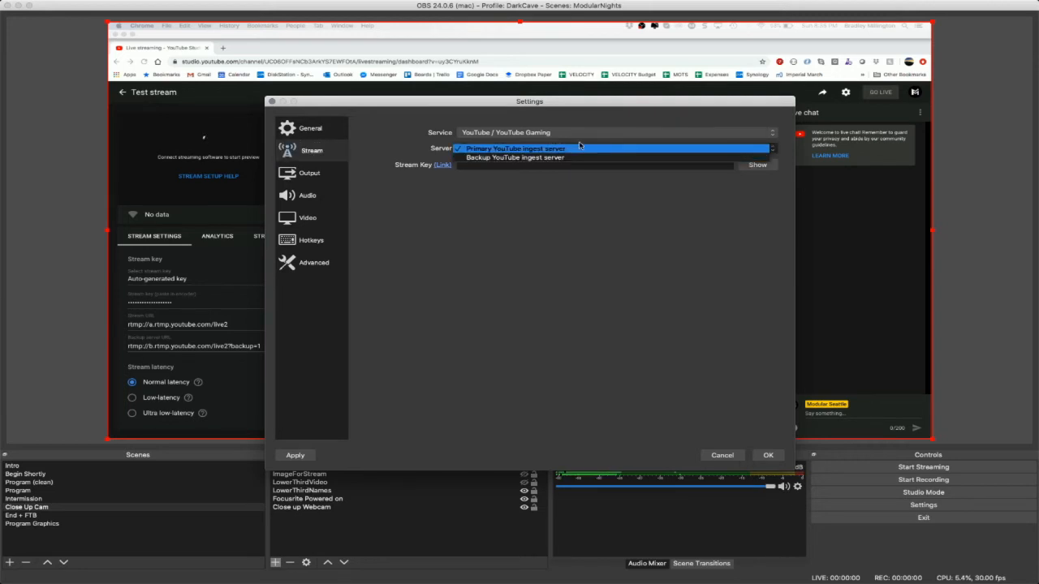
- Keep the primary YouTube ingest server, and try the Custom streaming service with its own server field
left_click(573, 149)
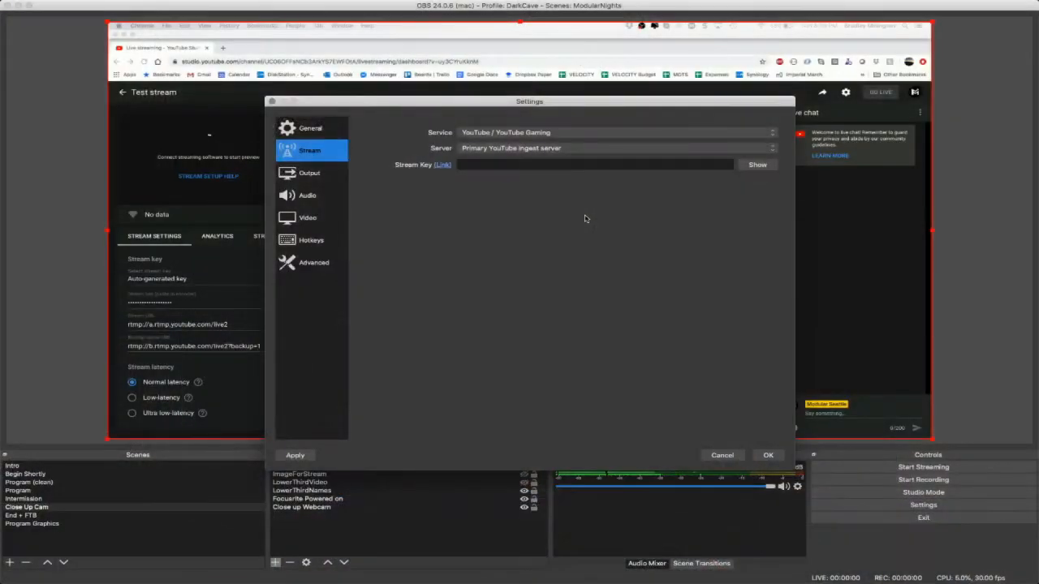
left_click(583, 134)
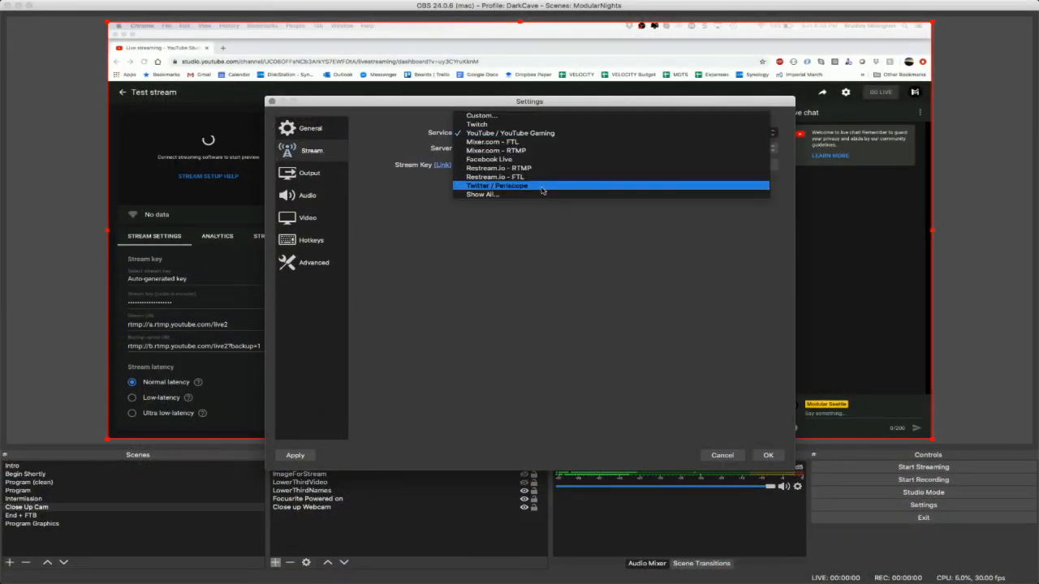
left_click(501, 117)
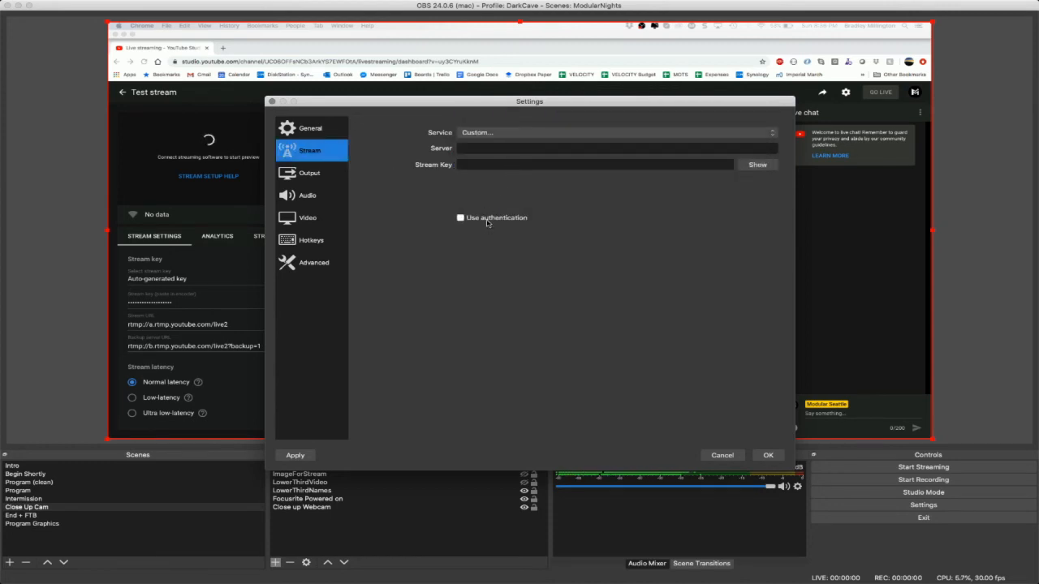
left_click(471, 152)
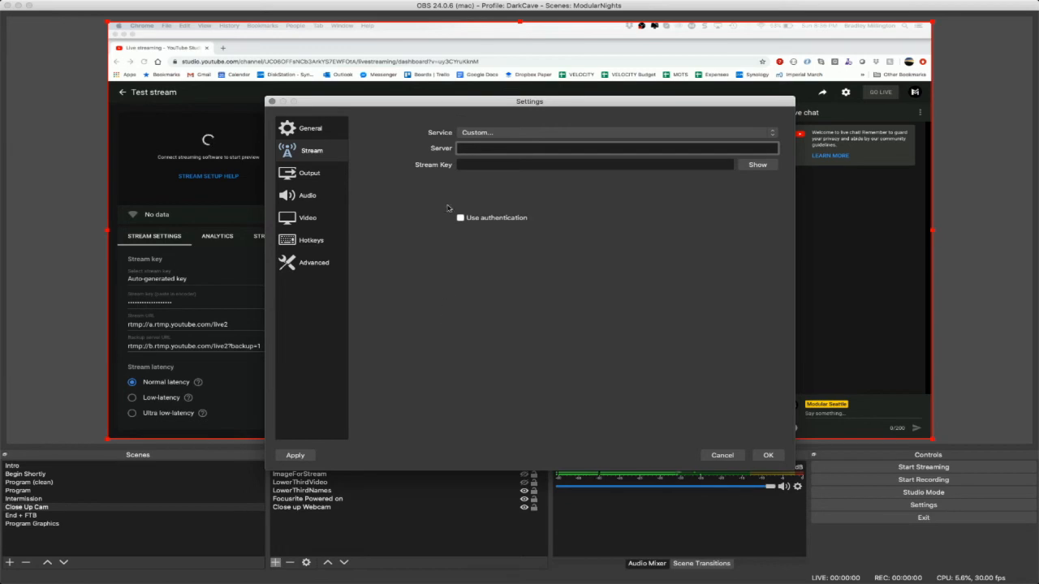
- Set the streaming service to YouTube / YouTube Gaming, paste the copied stream key, and accept the settings
left_click_drag(426, 106, 613, 98)
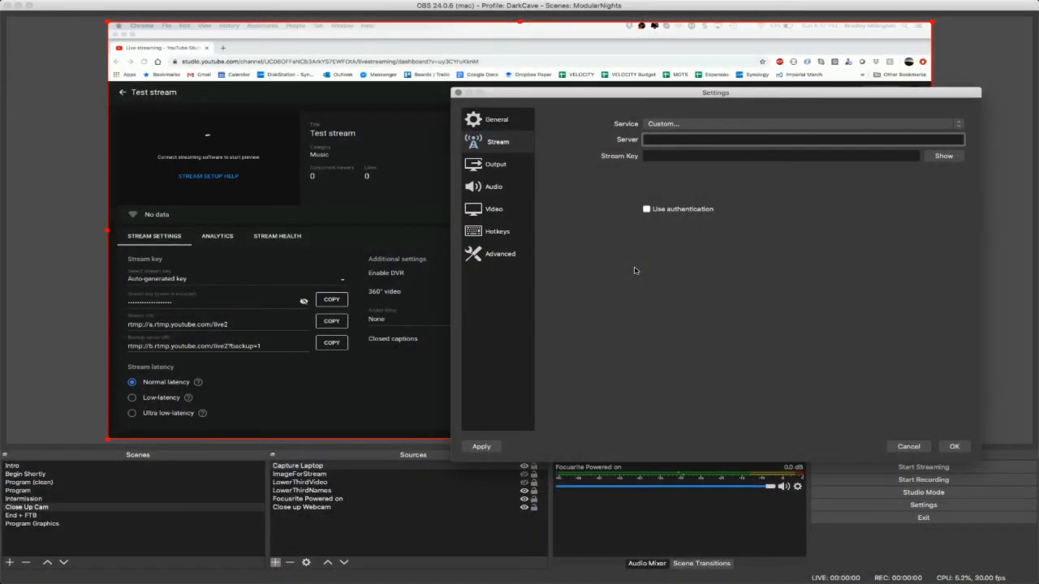
left_click(718, 124)
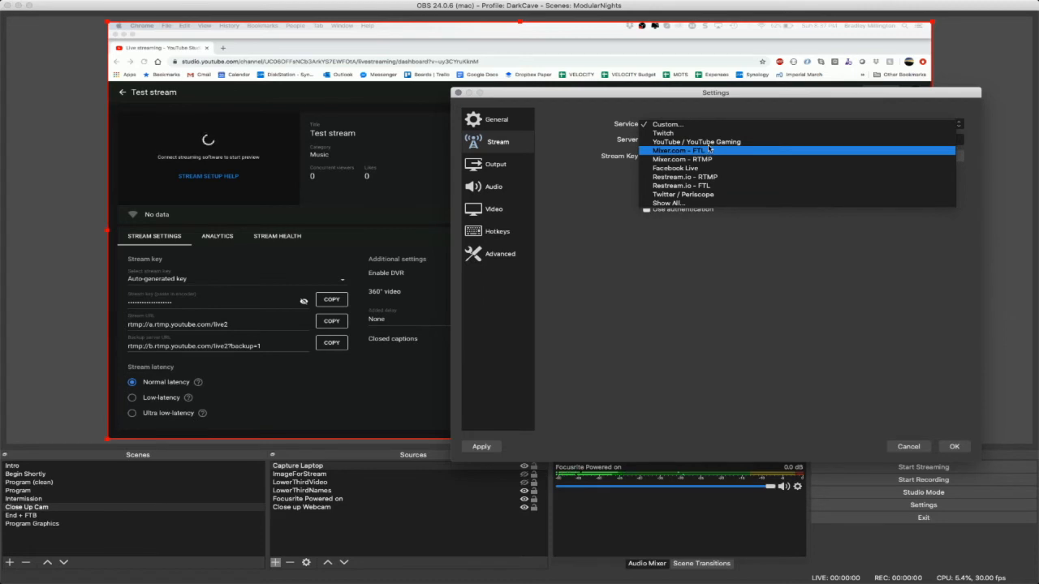
left_click(709, 143)
left_click(685, 158)
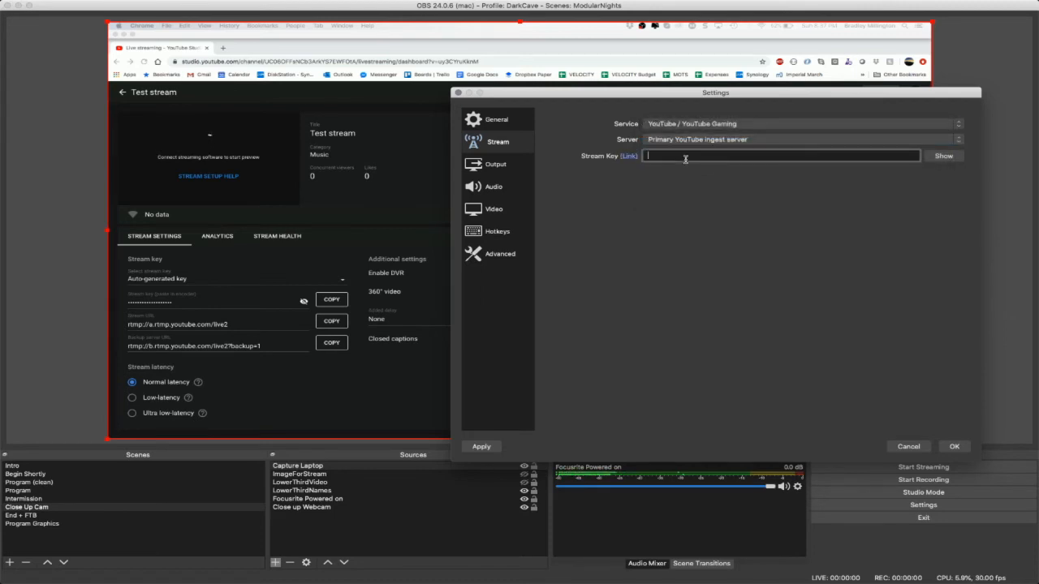
key("super+v")
left_click(955, 446)
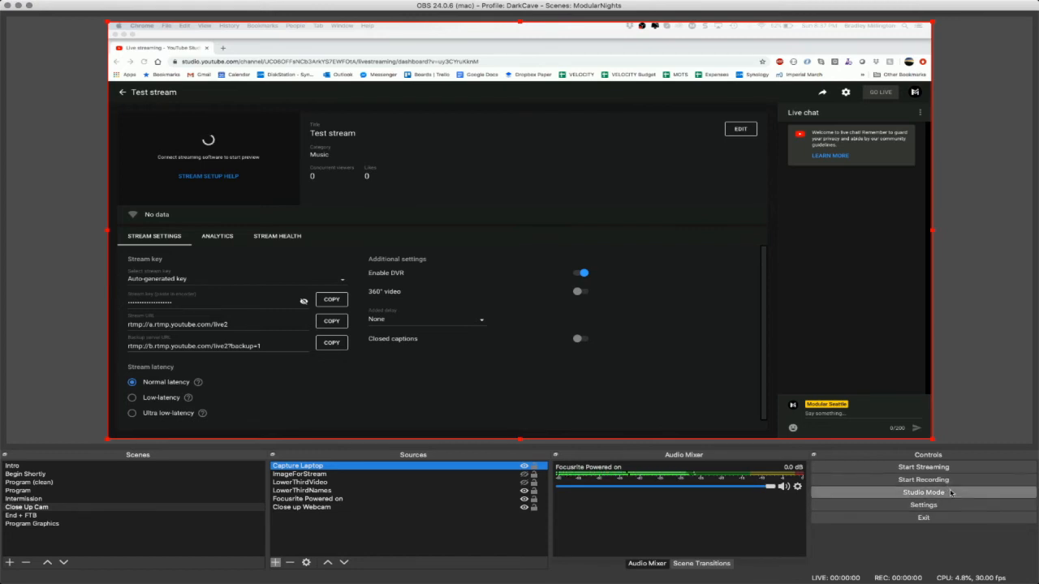
- Review the Stream, Output and Video settings, and close the settings dialog
mouse_move(12, 5)
left_click(37, 5)
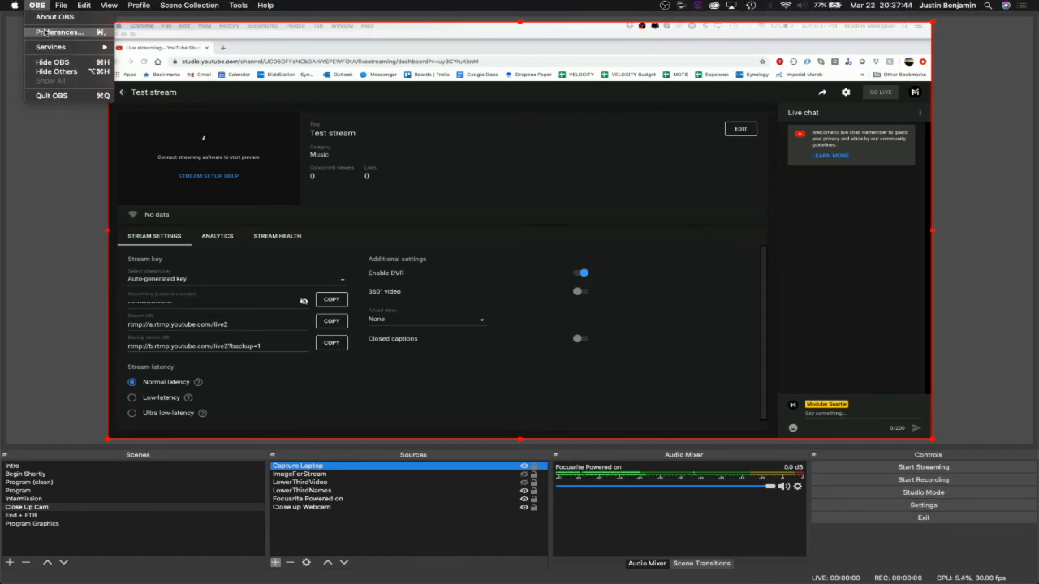
left_click(46, 33)
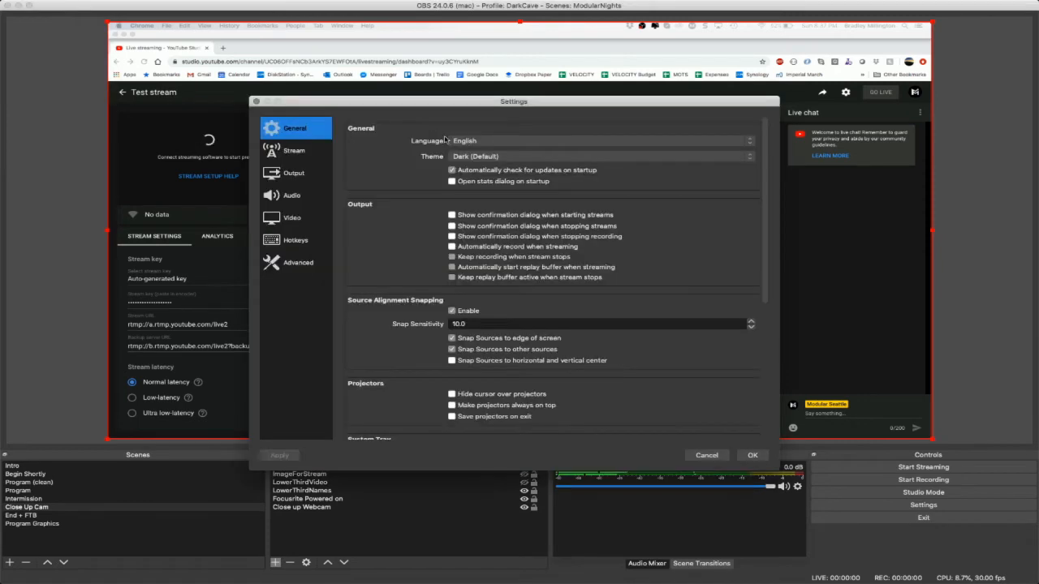
left_click(294, 172)
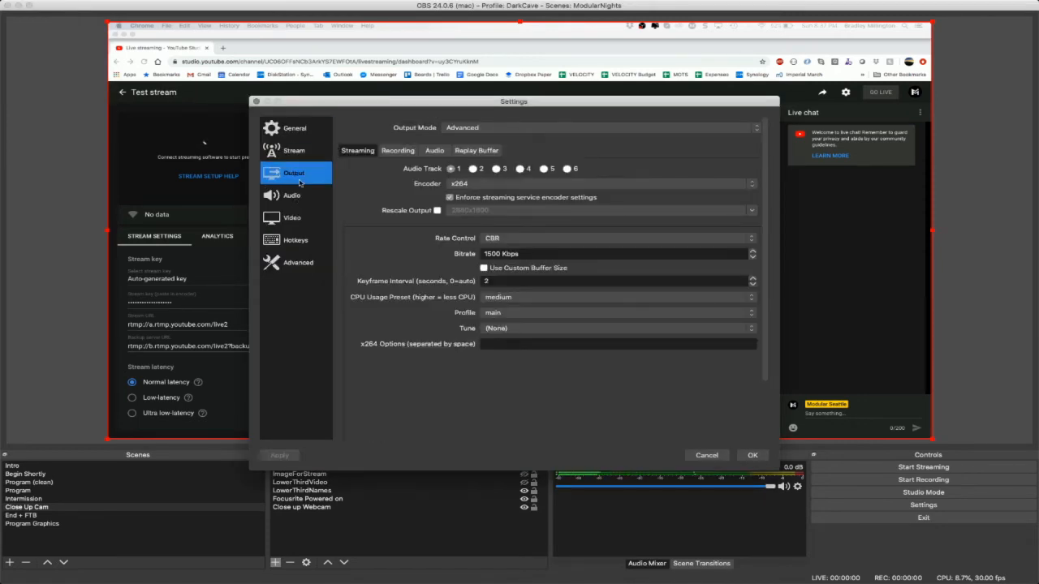
left_click(302, 154)
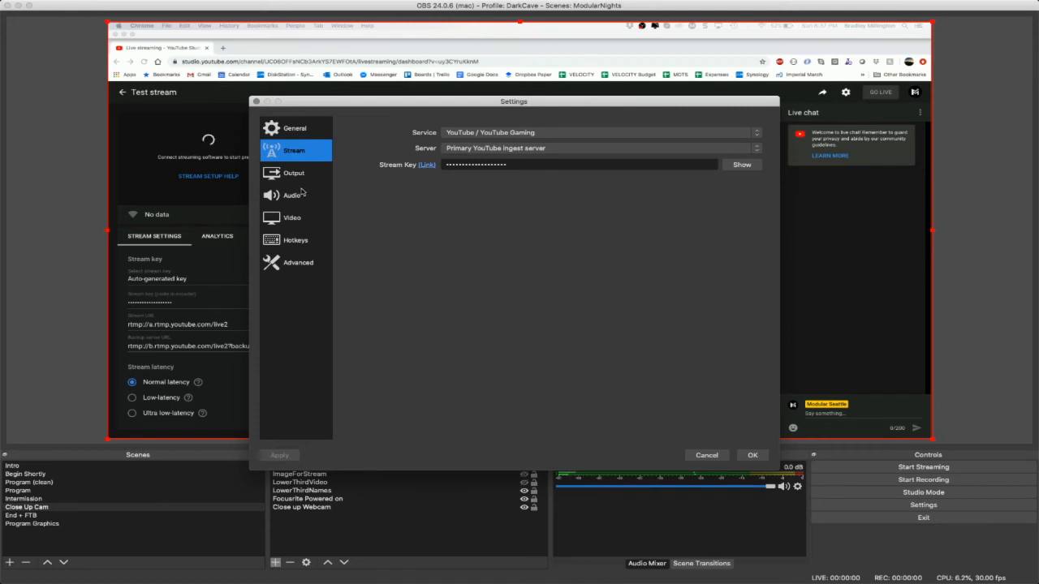
left_click(307, 172)
left_click(300, 229)
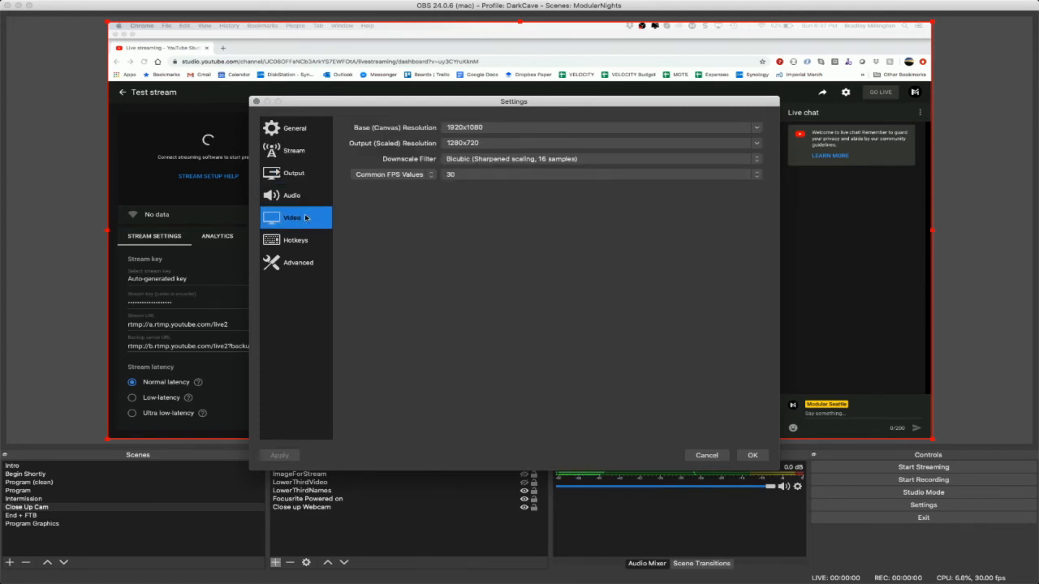
left_click(306, 177)
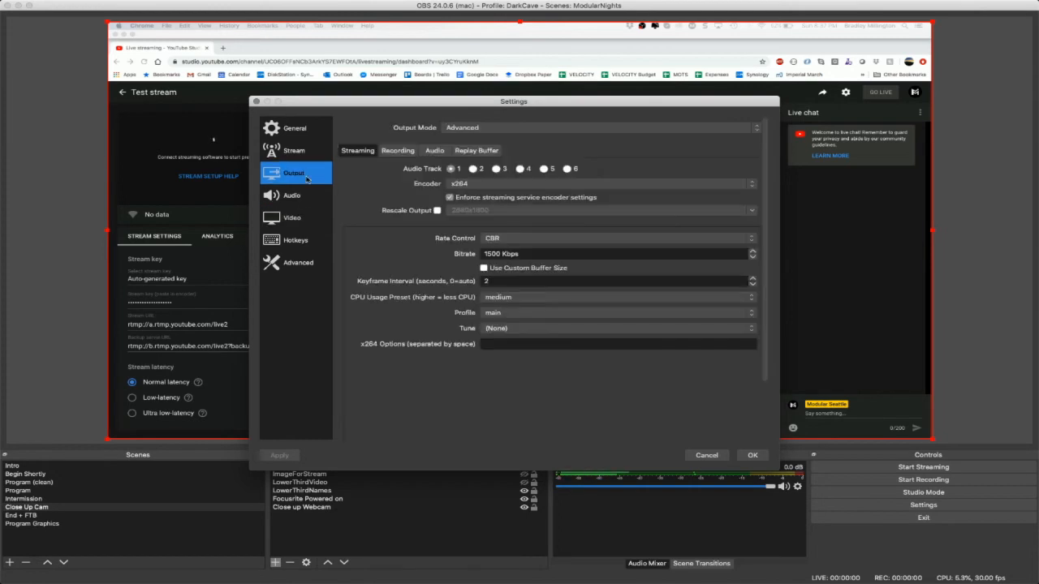
left_click(752, 456)
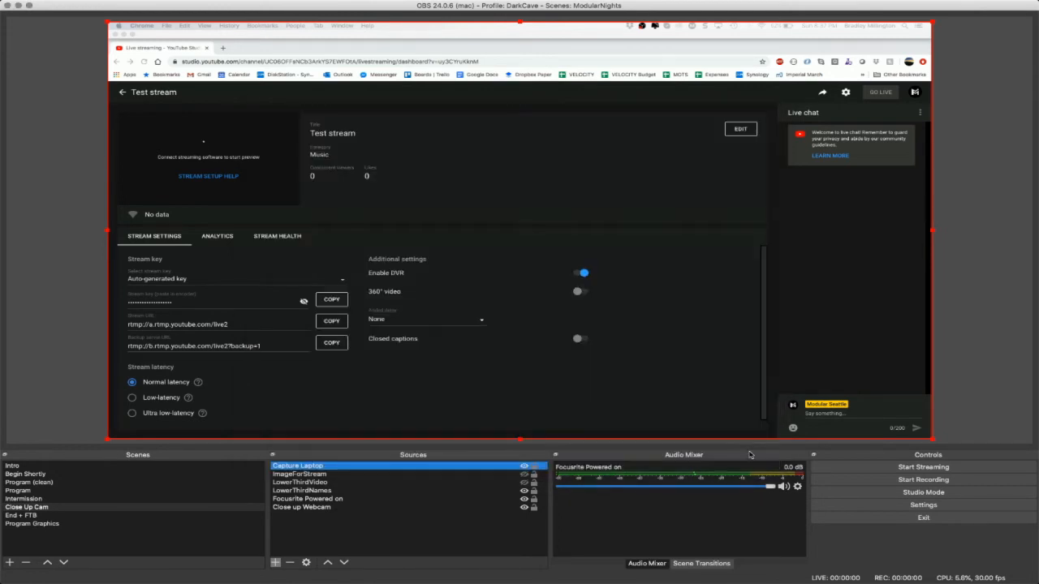
- Try a test stream to YouTube, checking the Wi-Fi connection while it runs, and stop streaming
left_click(963, 472)
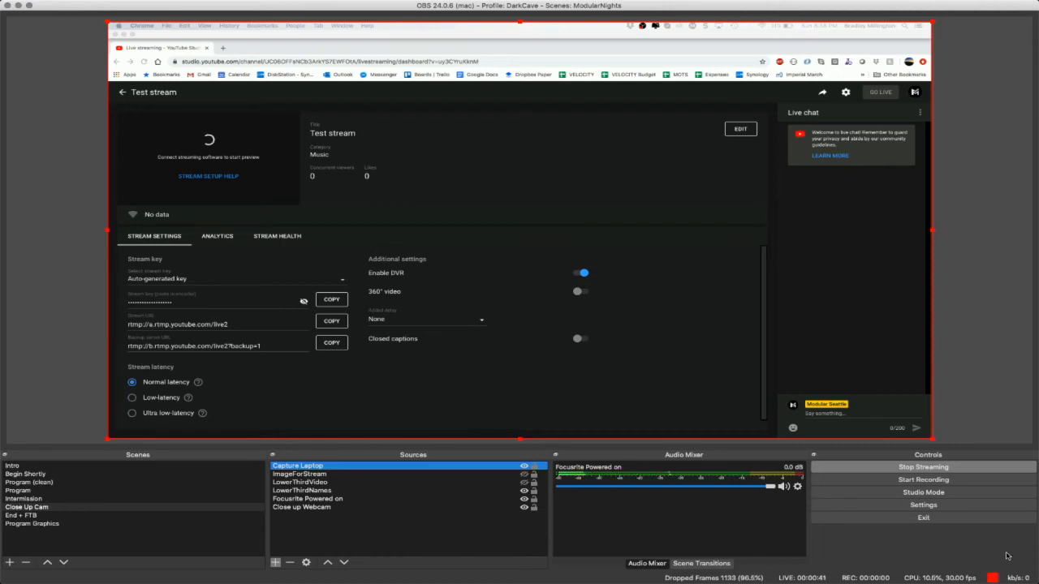
left_click(784, 5)
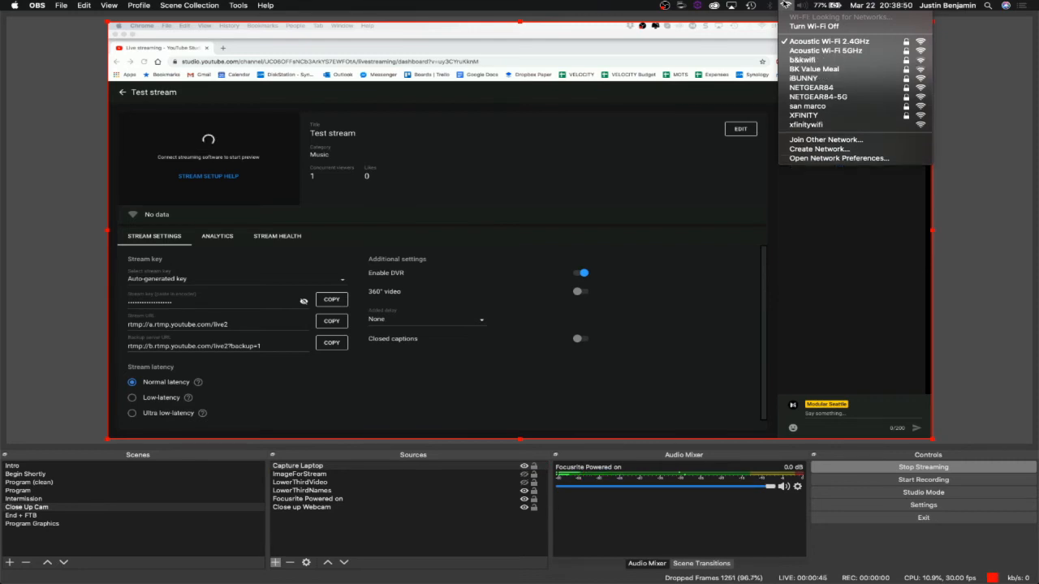
left_click(786, 5)
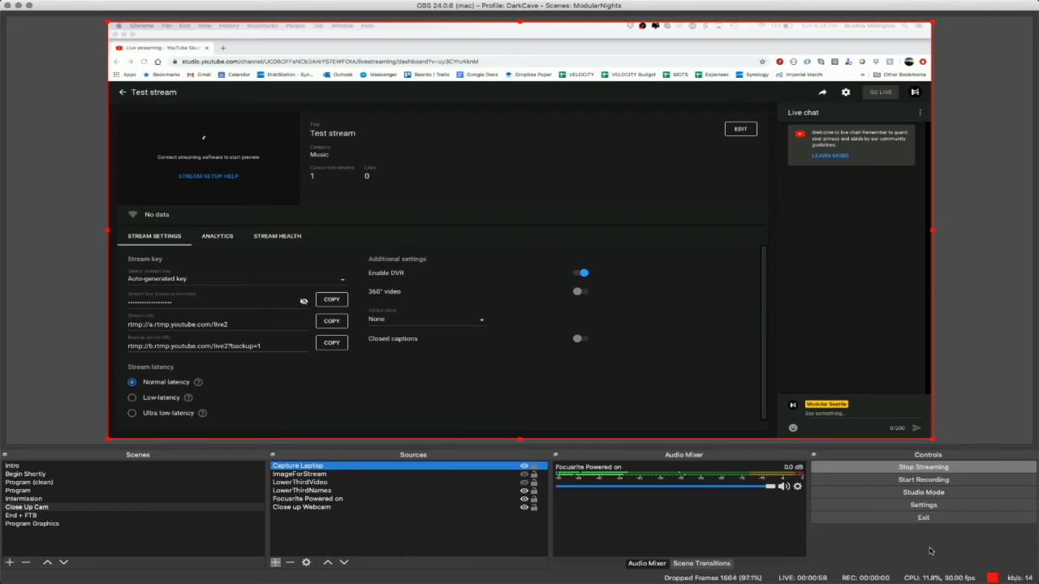
left_click(969, 467)
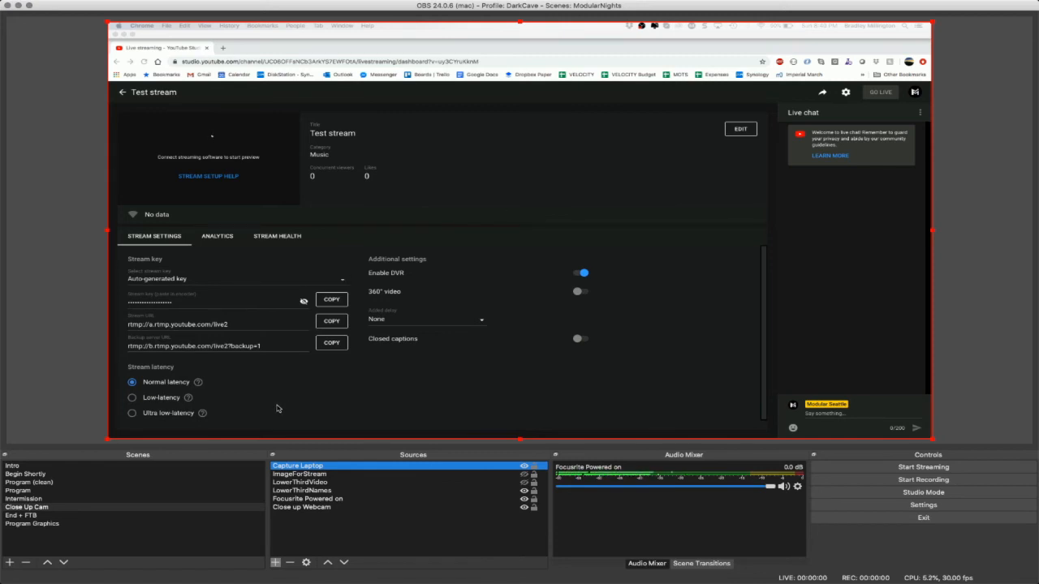
- View the list of saved scene collections, and deselect the Capture Laptop source
mouse_move(289, 4)
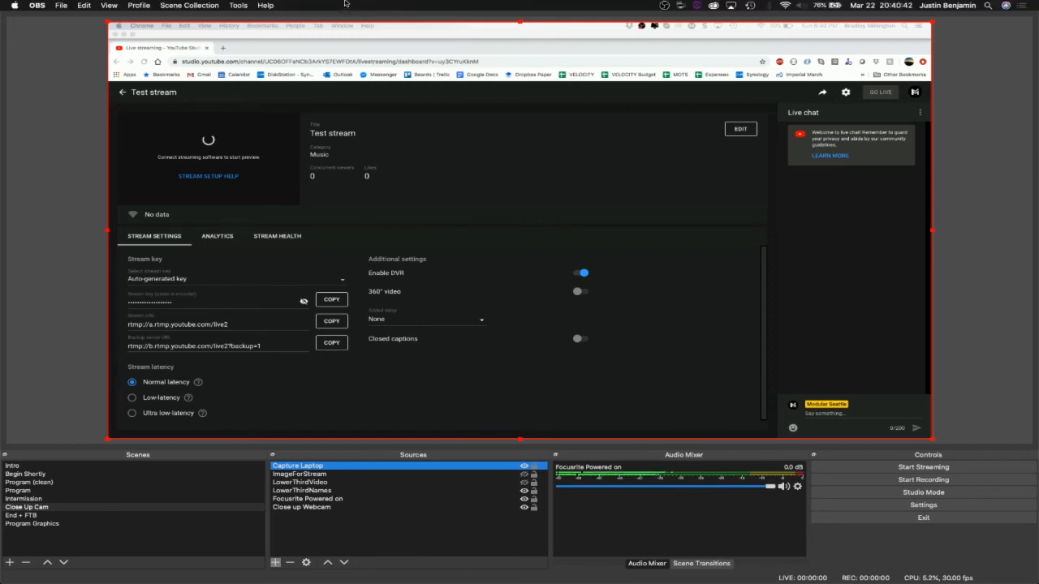
left_click(189, 5)
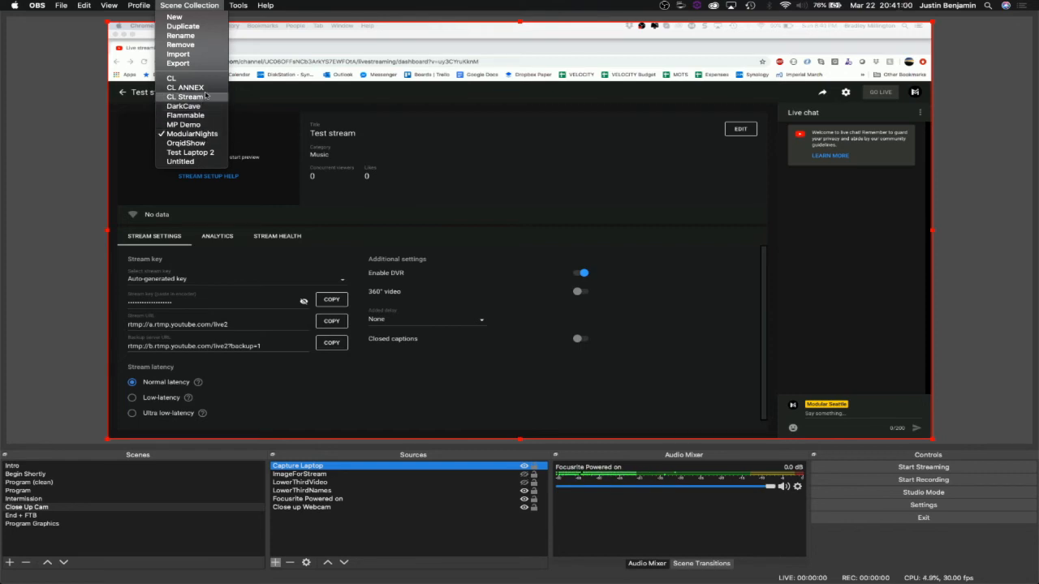
left_click(193, 5)
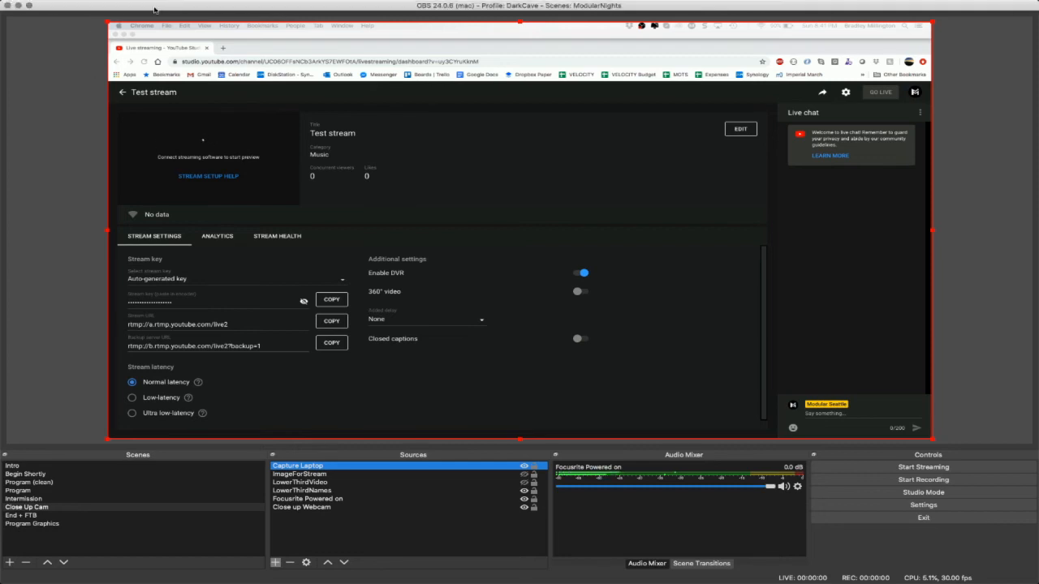
mouse_move(185, 5)
left_click(986, 386)
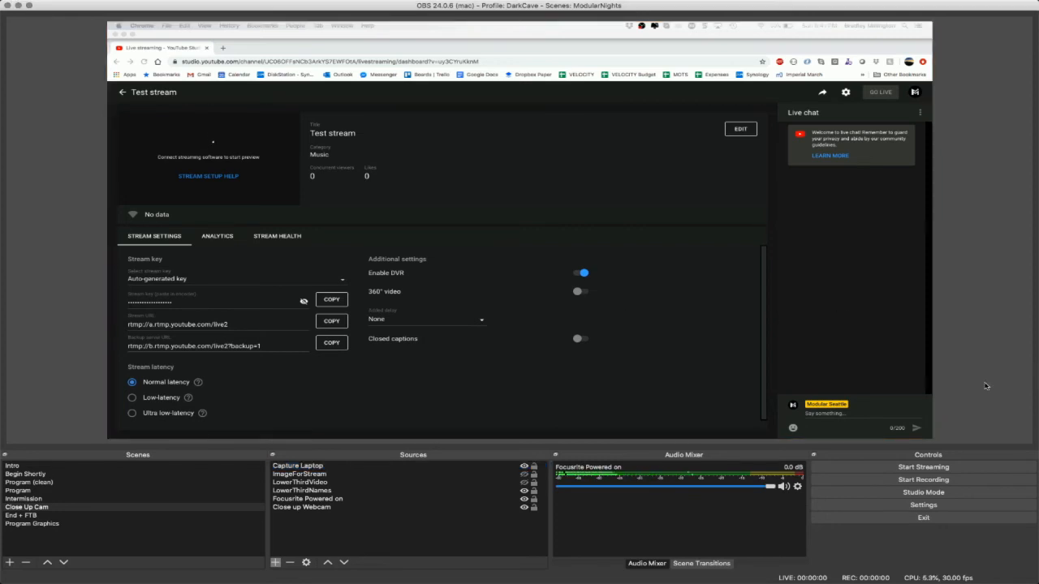
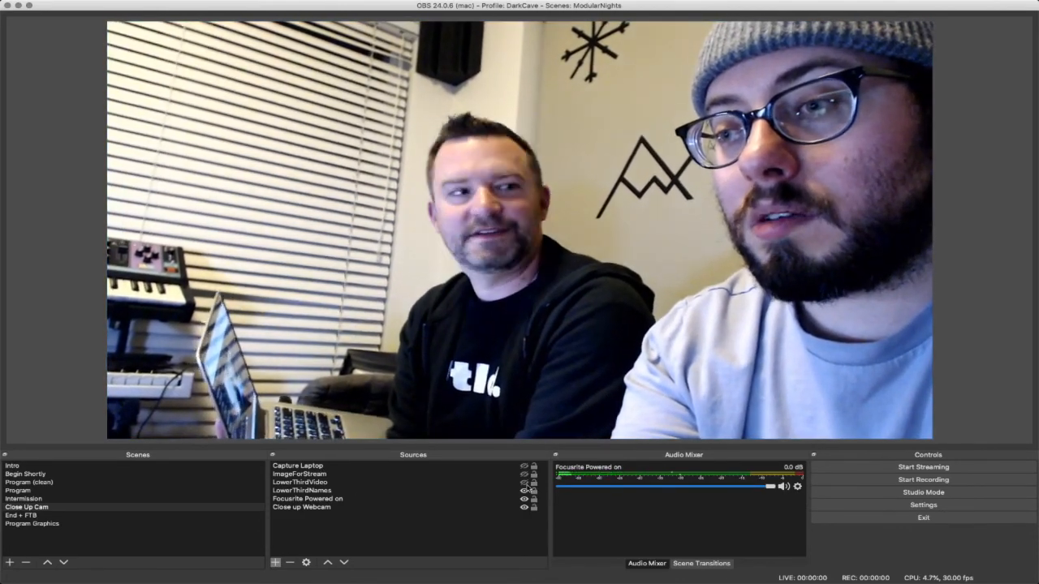
- Show the LowerThirdVideo source over the webcam in the Close Up Cam scene, and hide it again
left_click(523, 483)
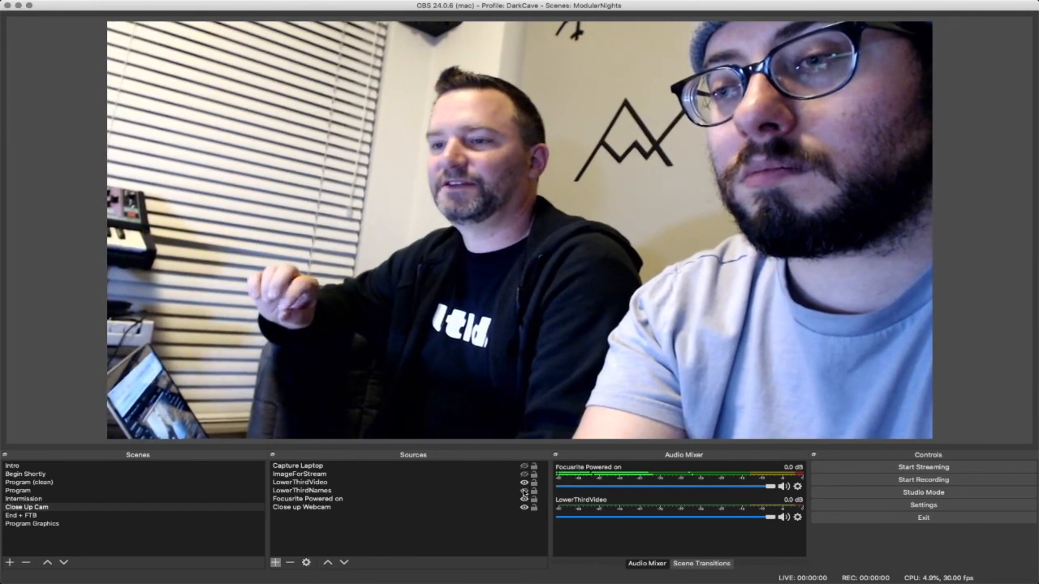
left_click(524, 483)
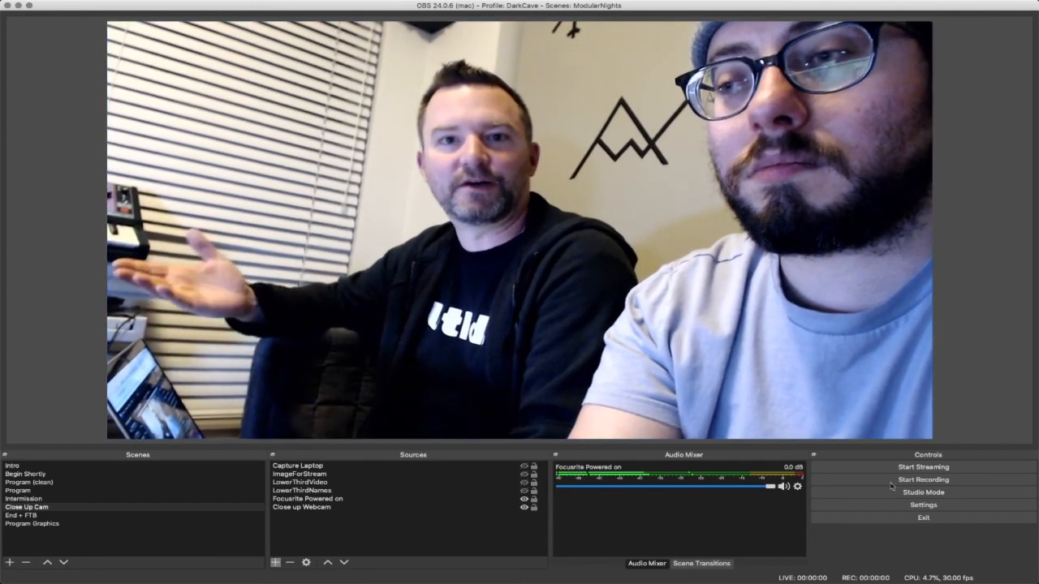
- Enable Studio Mode, load the Begin Shortly, Intro, End + FTB, Program Graphics, Program and Program (clean) scenes into the preview, and return it to Close Up Cam
left_click(977, 493)
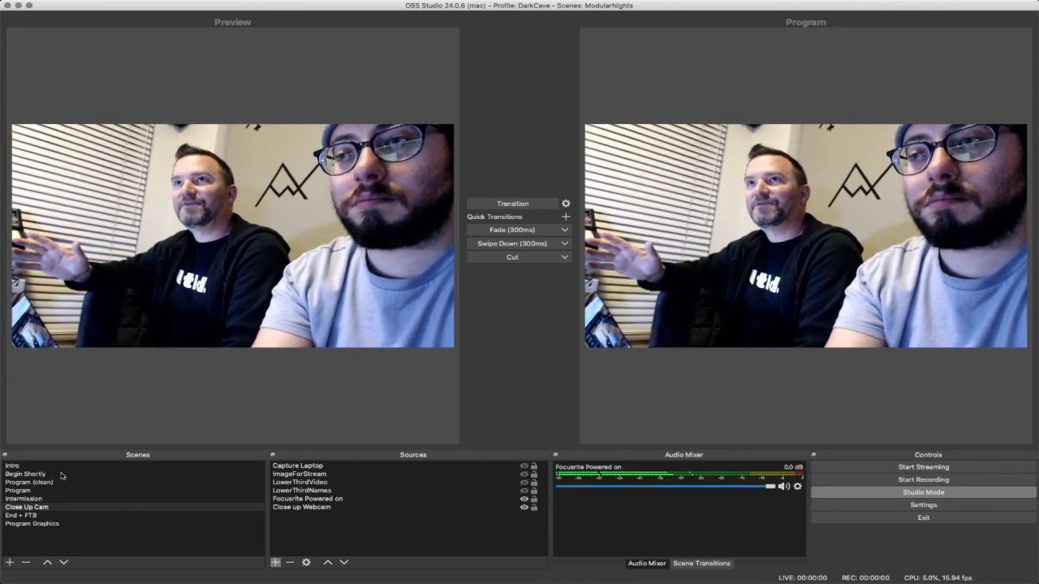
left_click(62, 474)
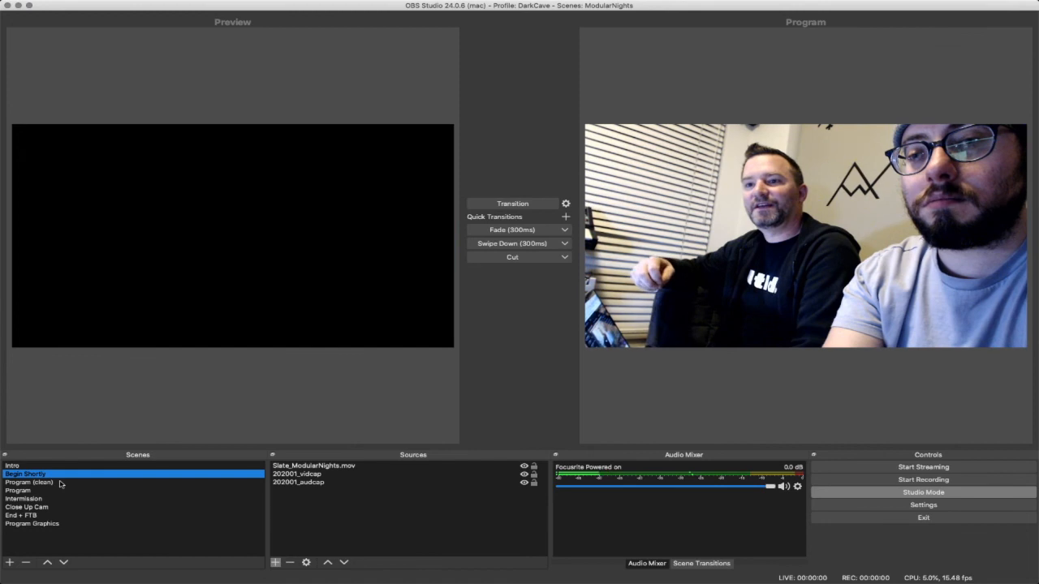
left_click(60, 483)
left_click(68, 466)
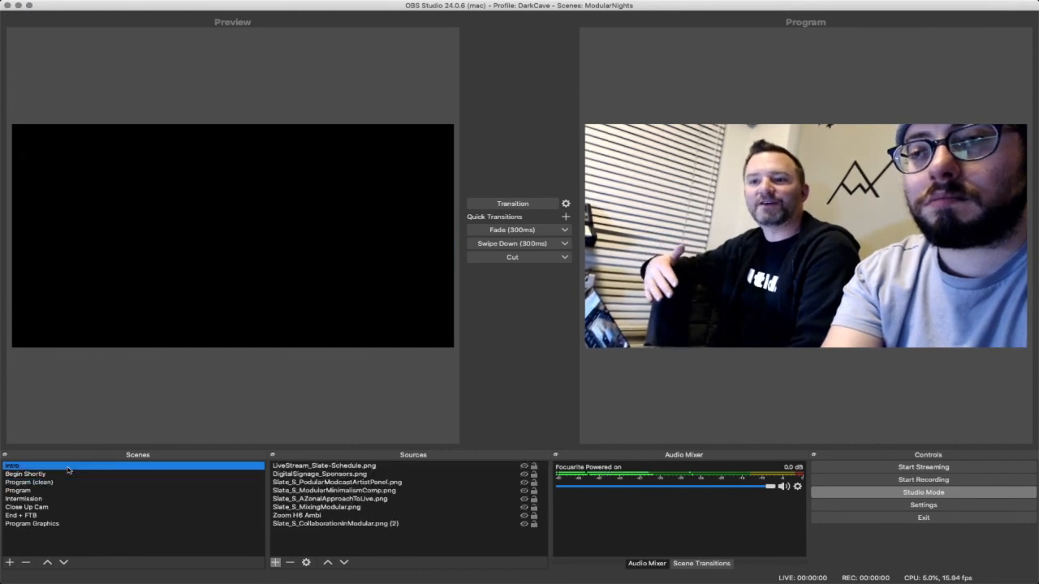
left_click(69, 516)
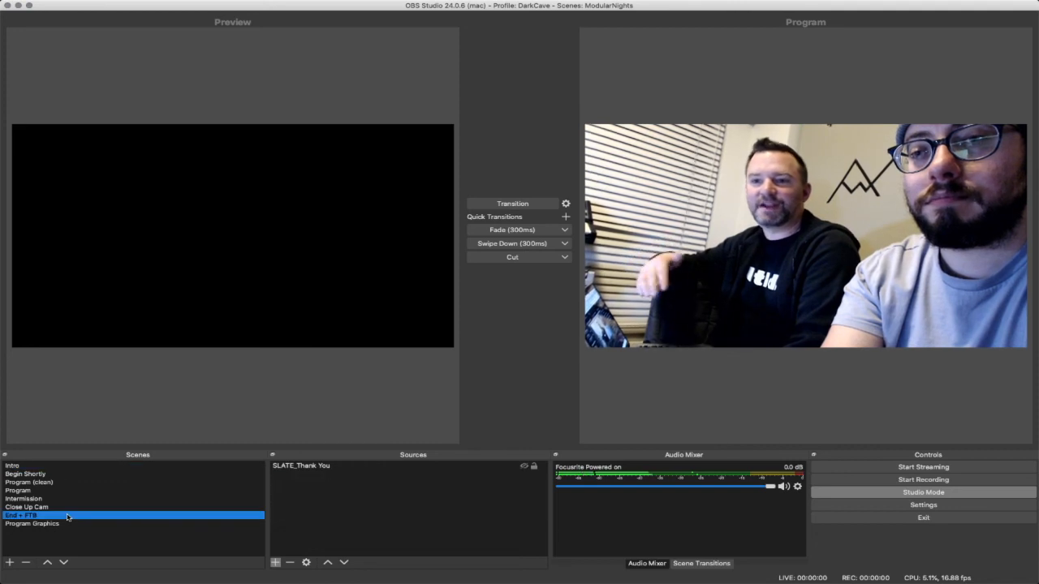
left_click(71, 524)
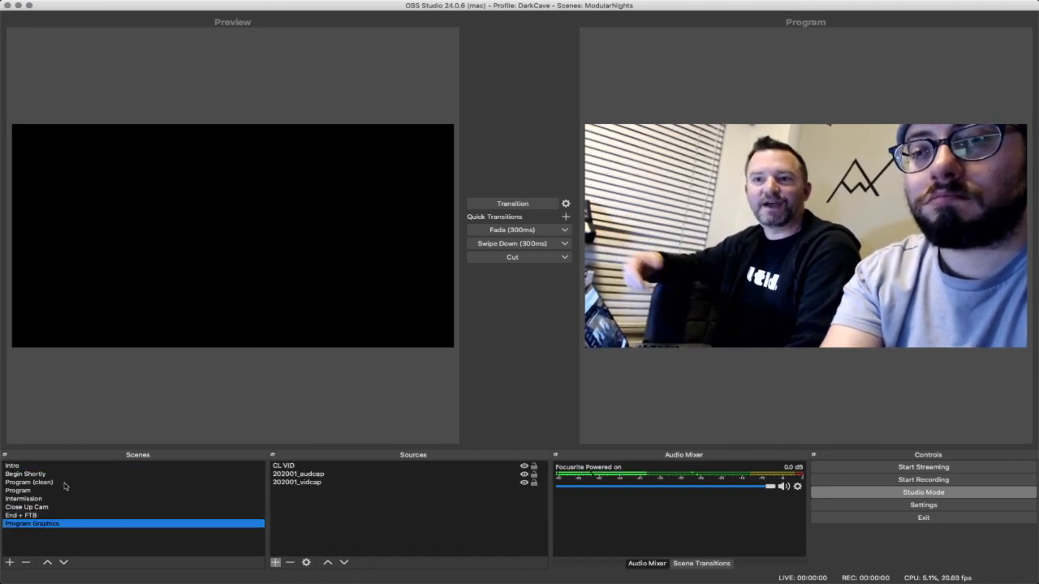
left_click(55, 497)
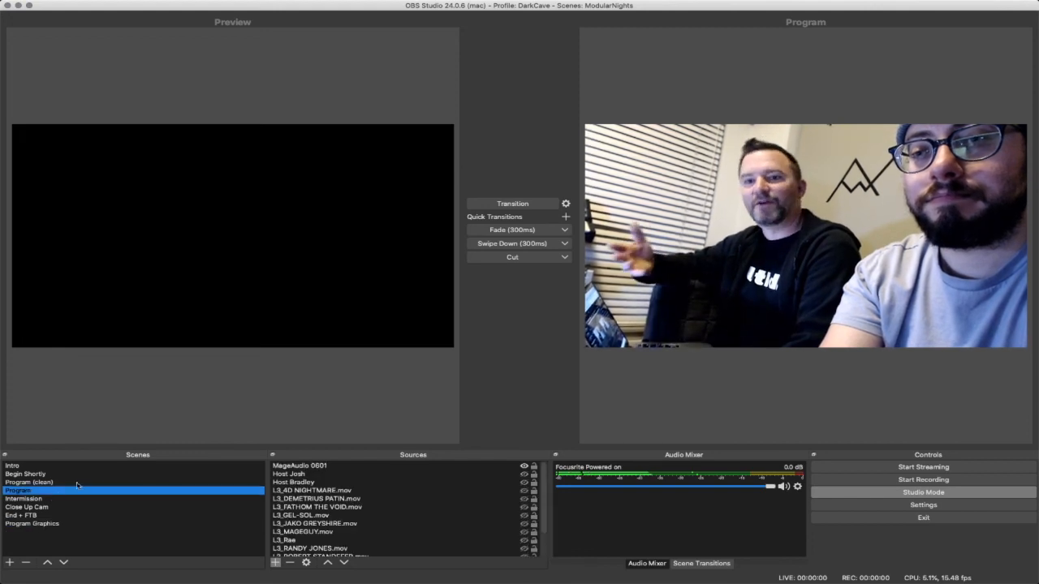
left_click(77, 485)
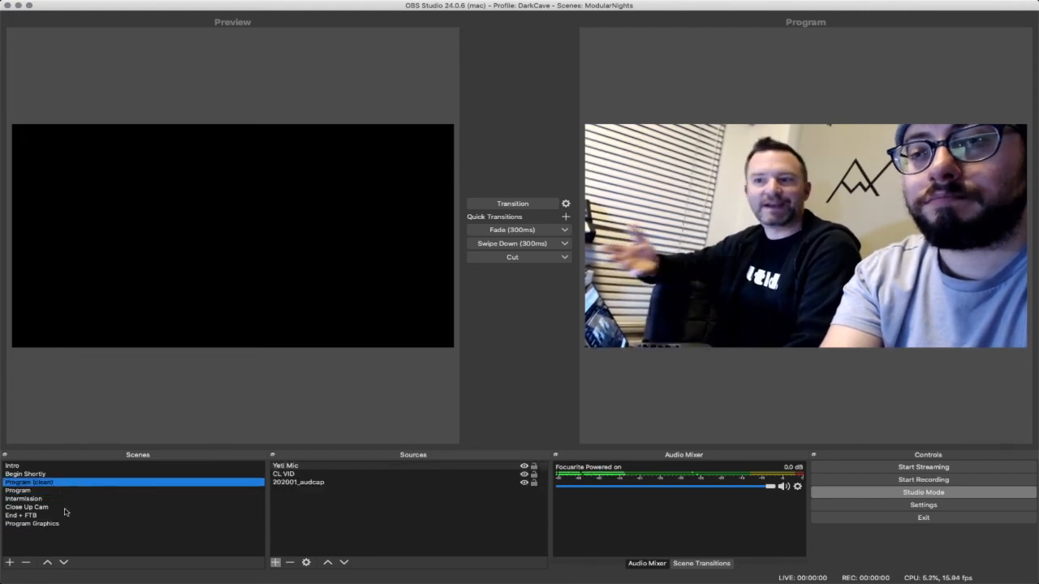
left_click(66, 509)
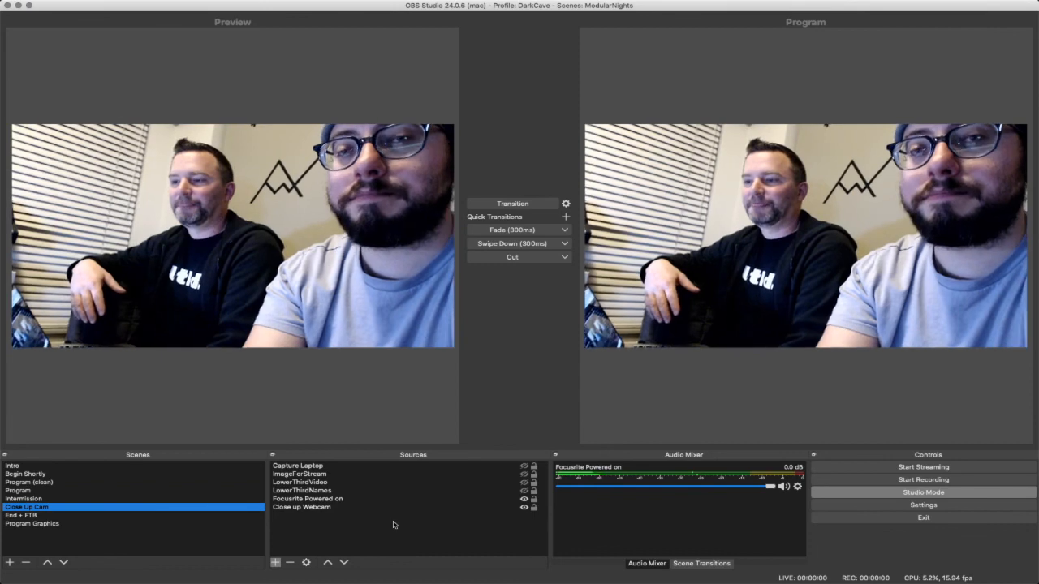